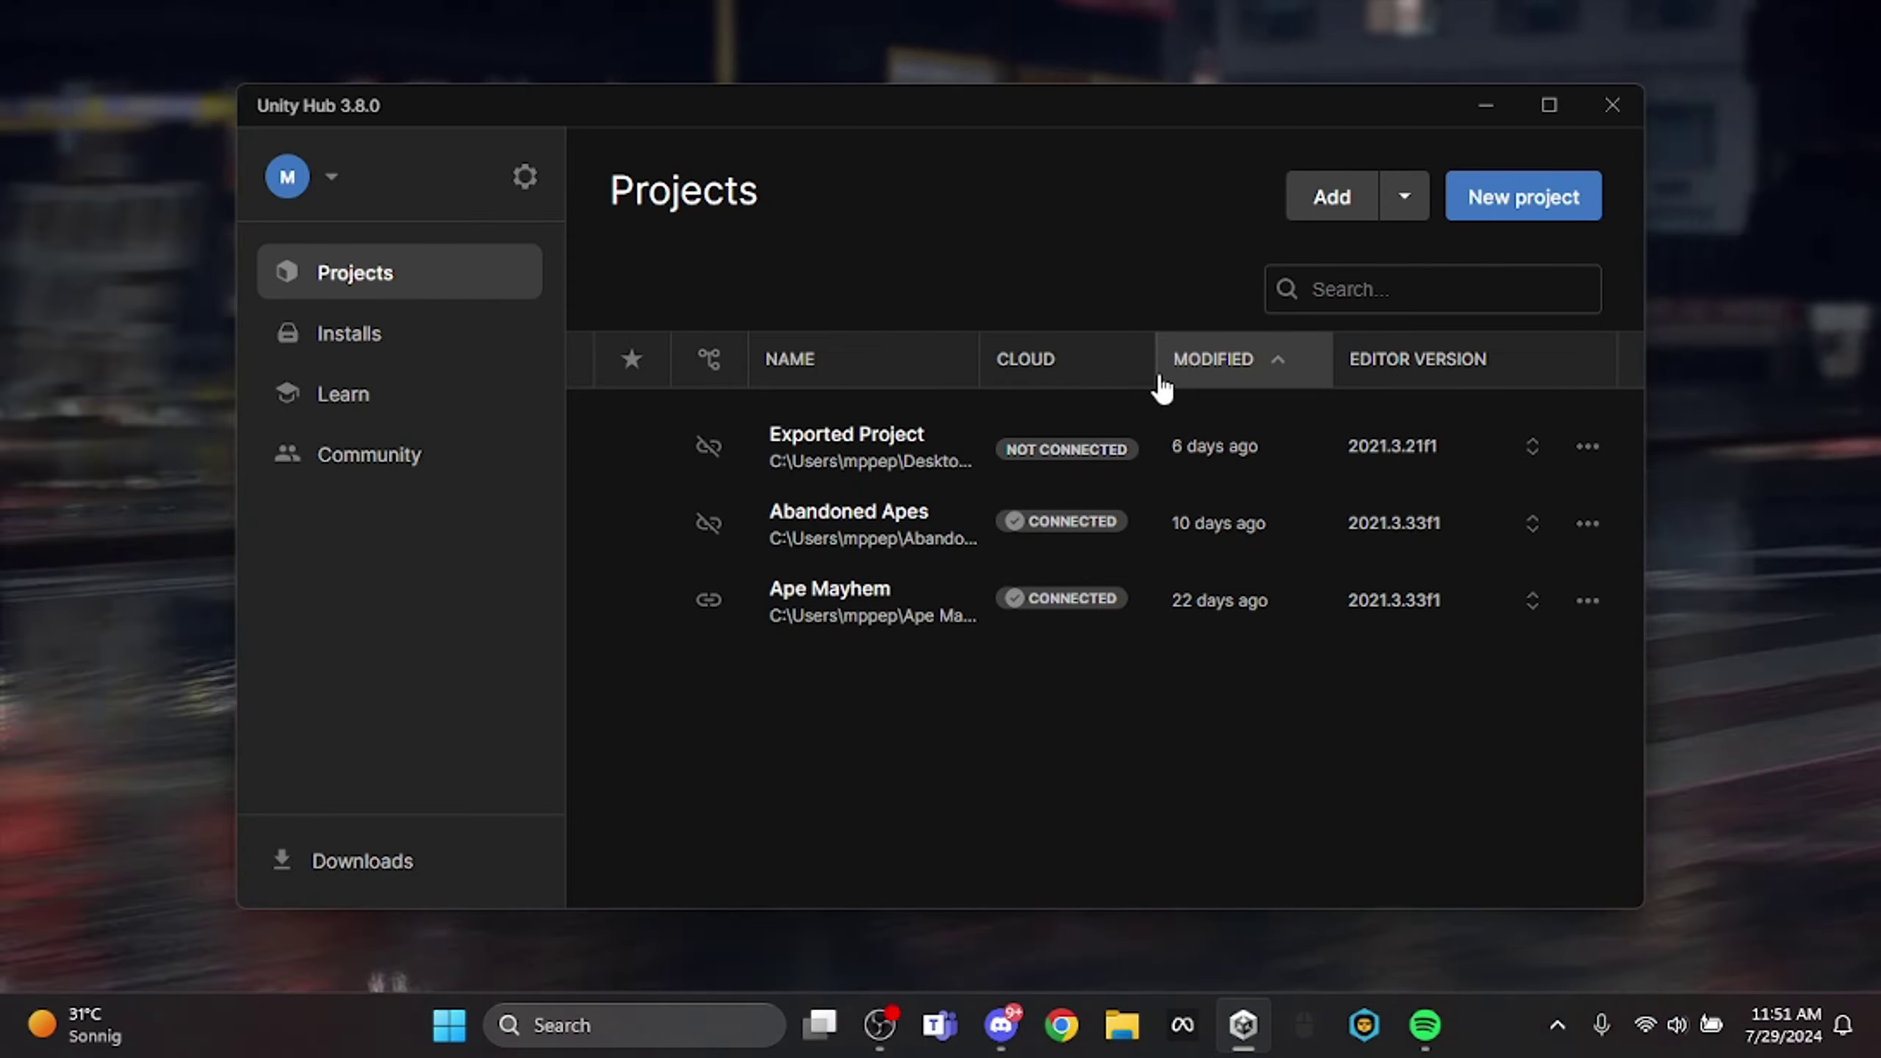
# Open Exported Project from the project list.
pyautogui.click(868, 453)
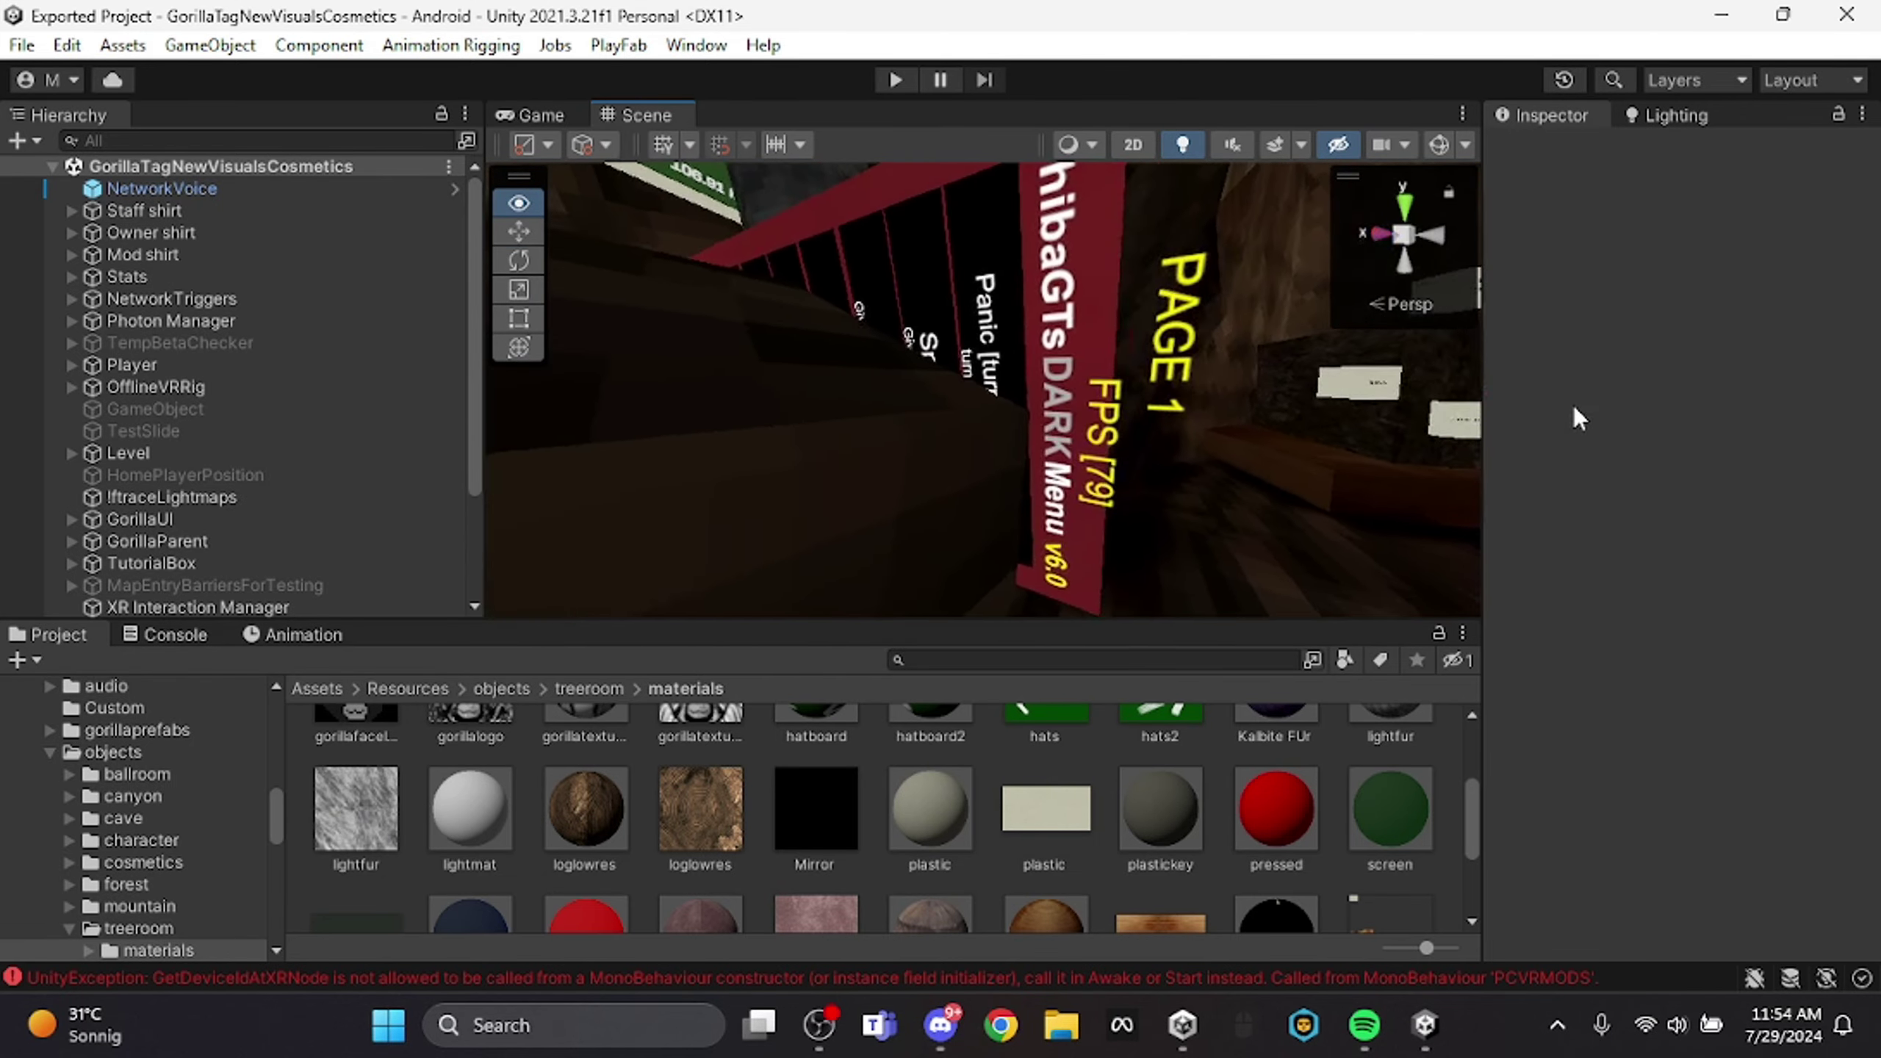
# Duplicate the ShibaGtModMenuV6 menu on the gorilla's left palm and rename the copy Admin menu.
pyautogui.press('s')
pyautogui.moveTo(1705, 407); pyautogui.dragTo(1282, 340, button='right')
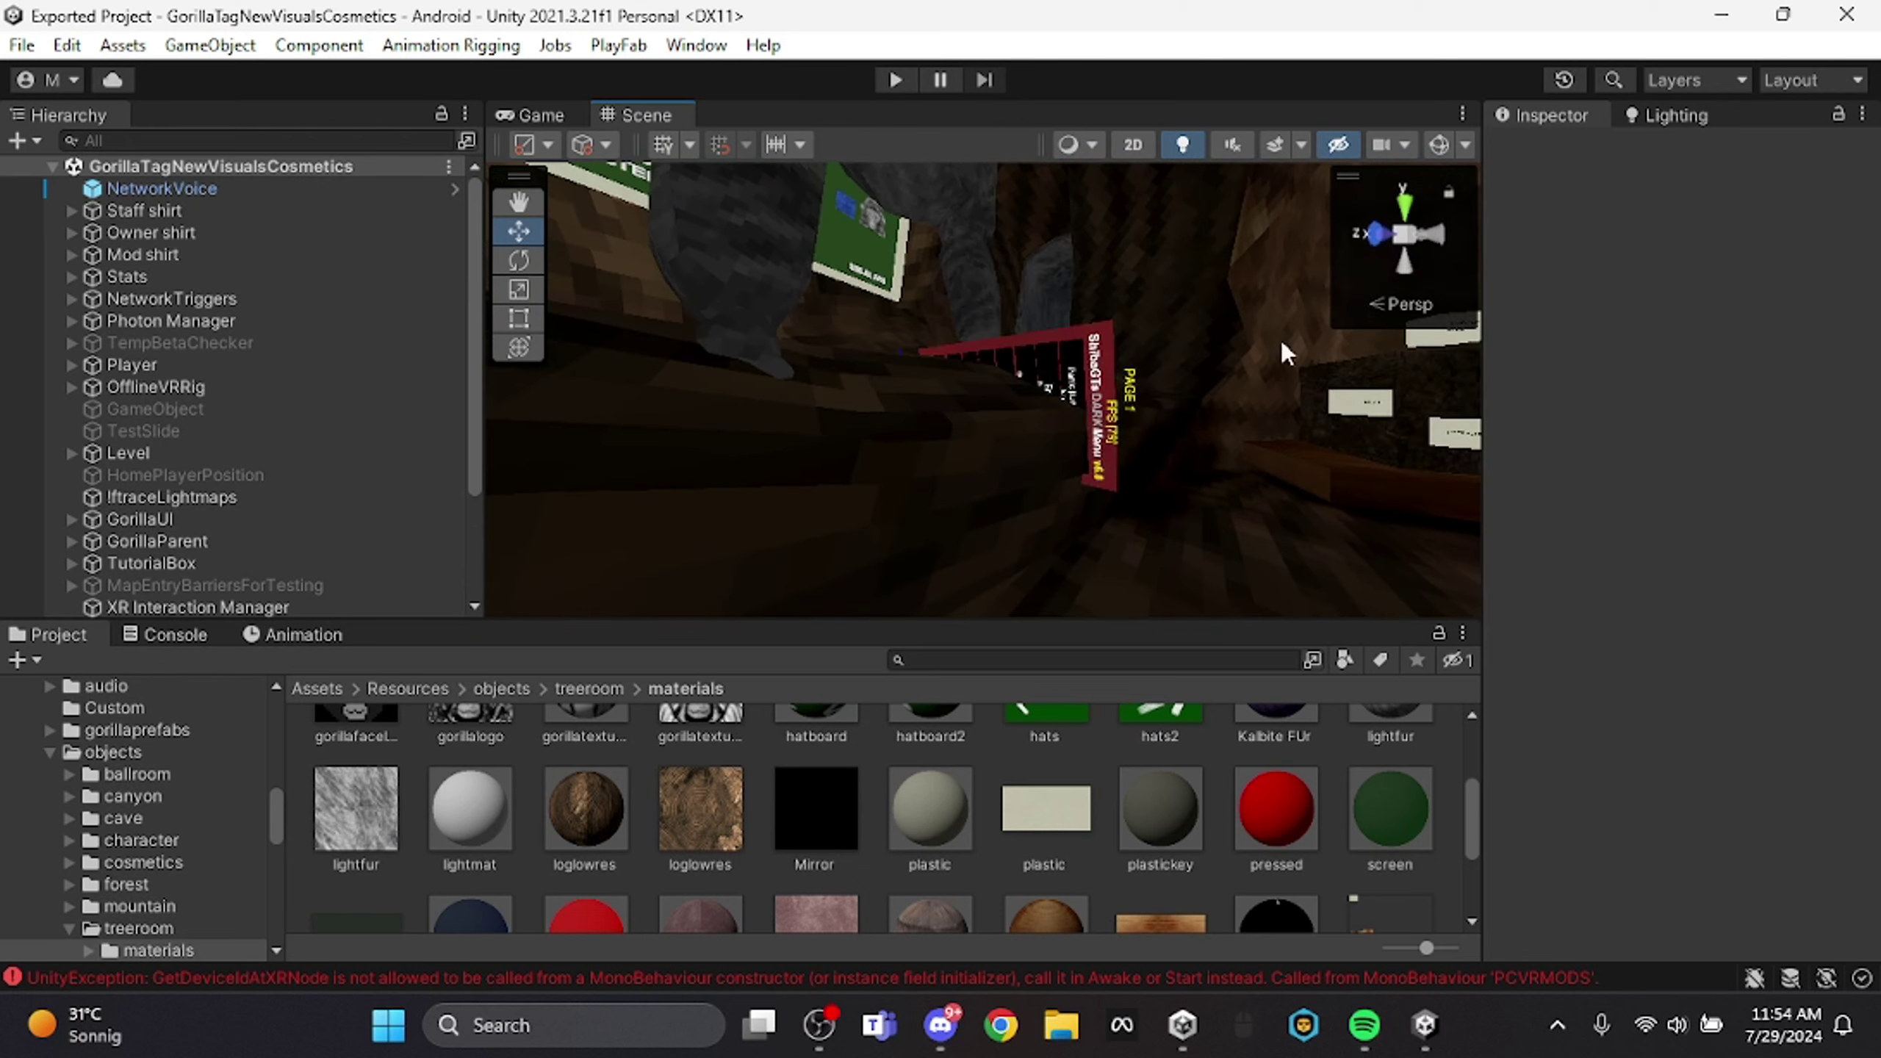
pyautogui.moveTo(1166, 303); pyautogui.dragTo(1050, 315, button='right')
pyautogui.click(1058, 332)
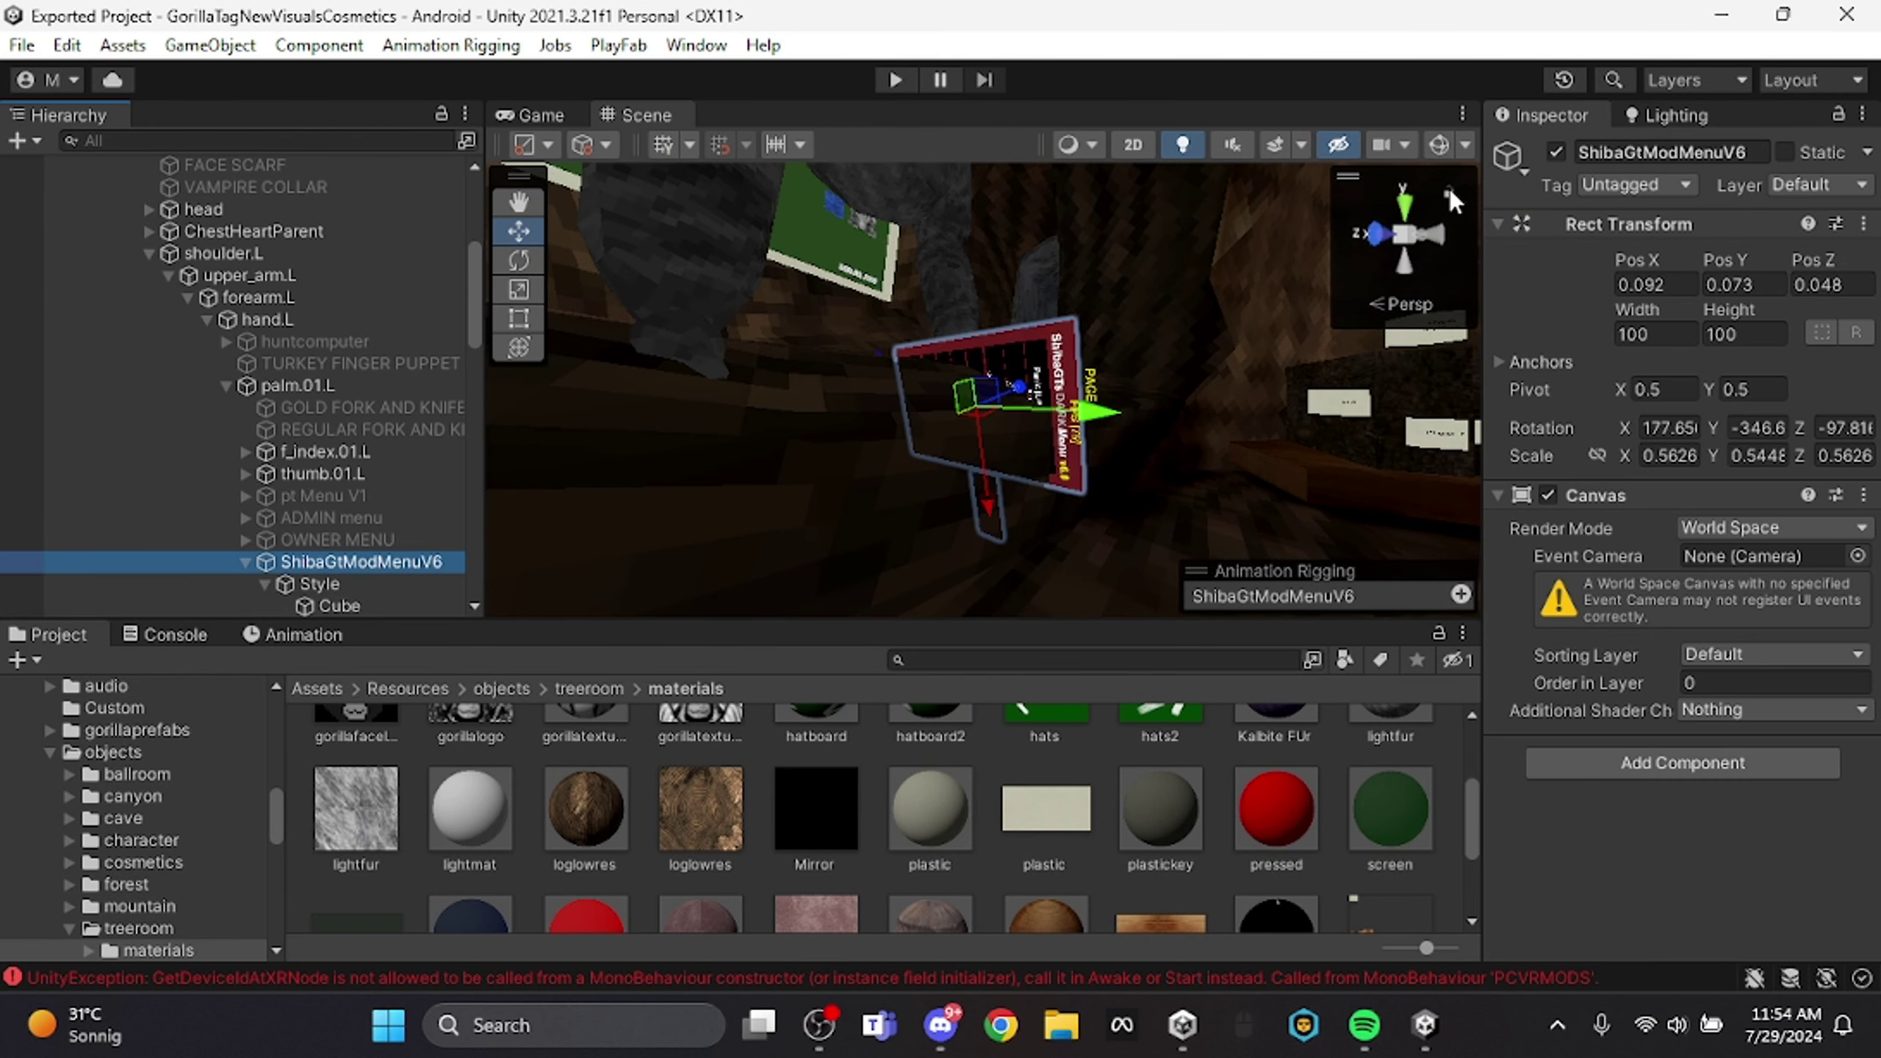
pyautogui.hotkey('ctrl', 'd')
pyautogui.click(1750, 153)
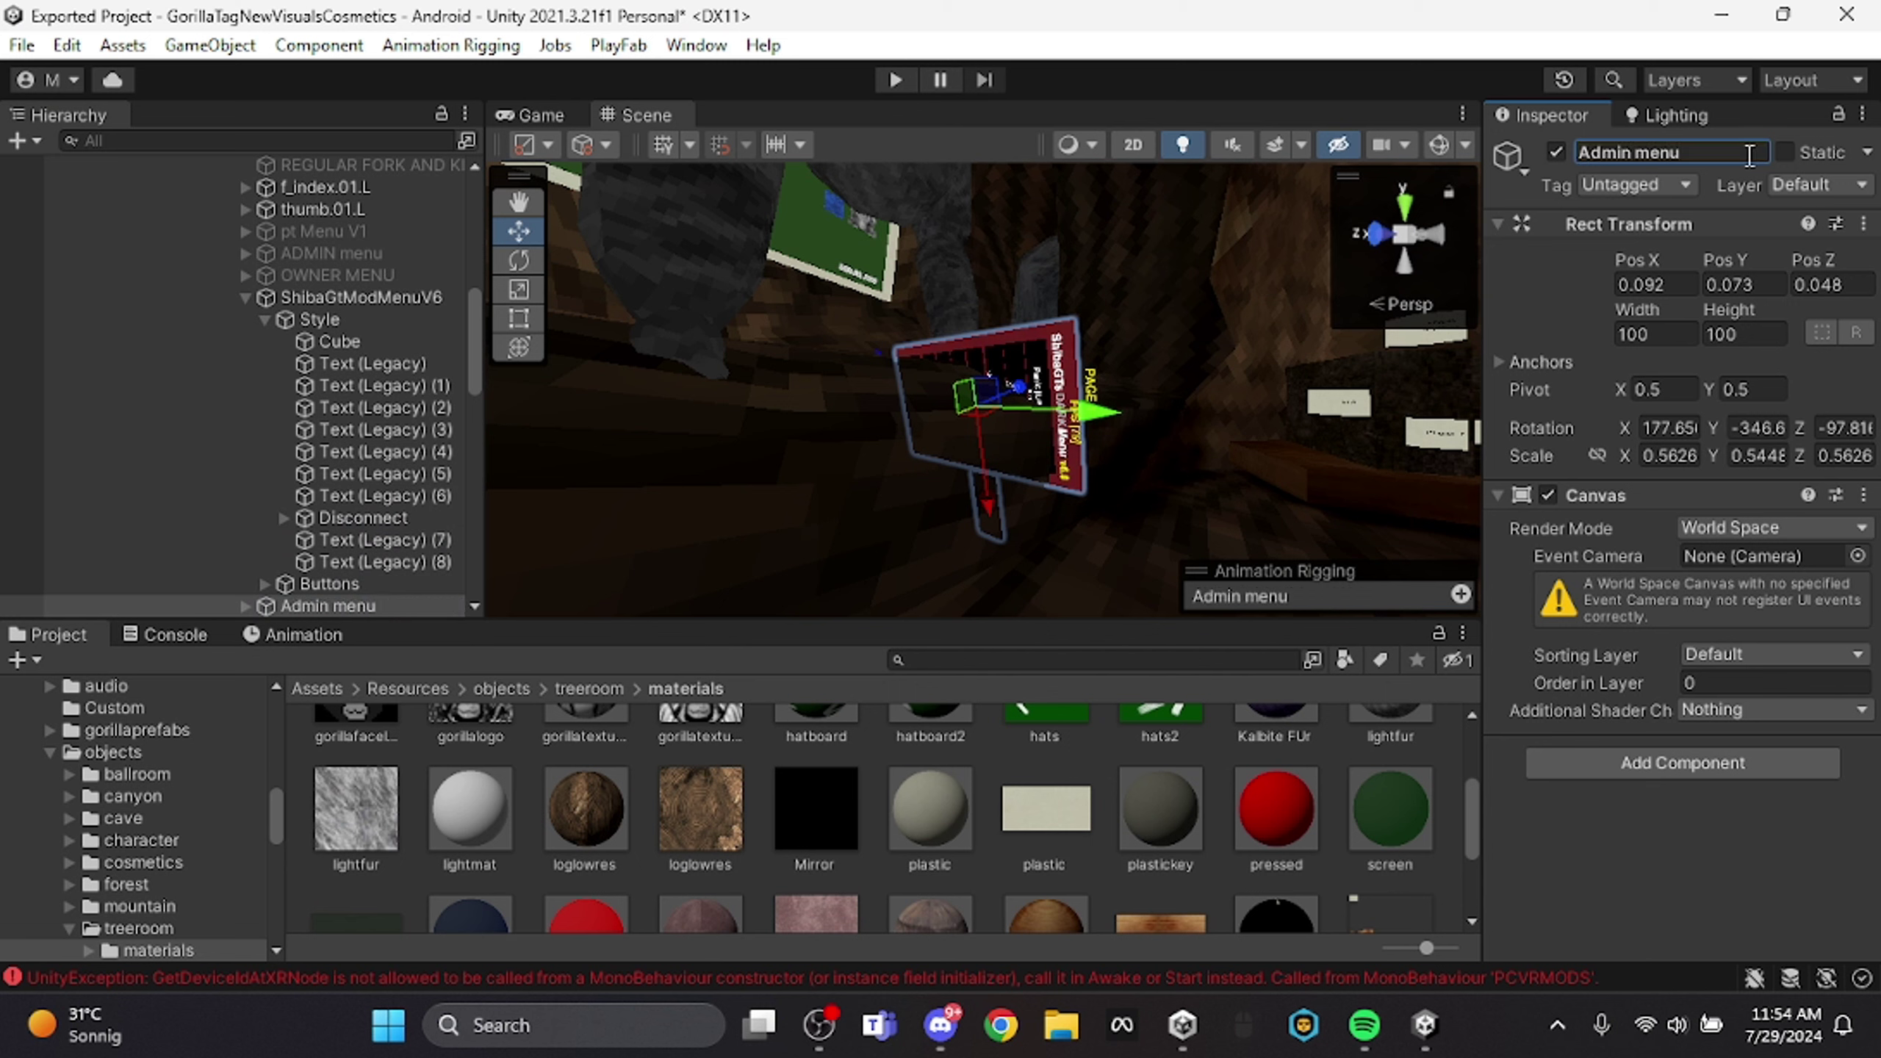
# Deactivate the original ShibaGtModMenuV6 object, leaving the Admin menu copy active and selected.
pyautogui.click(244, 297)
pyautogui.press('Up')
pyautogui.press('Down')
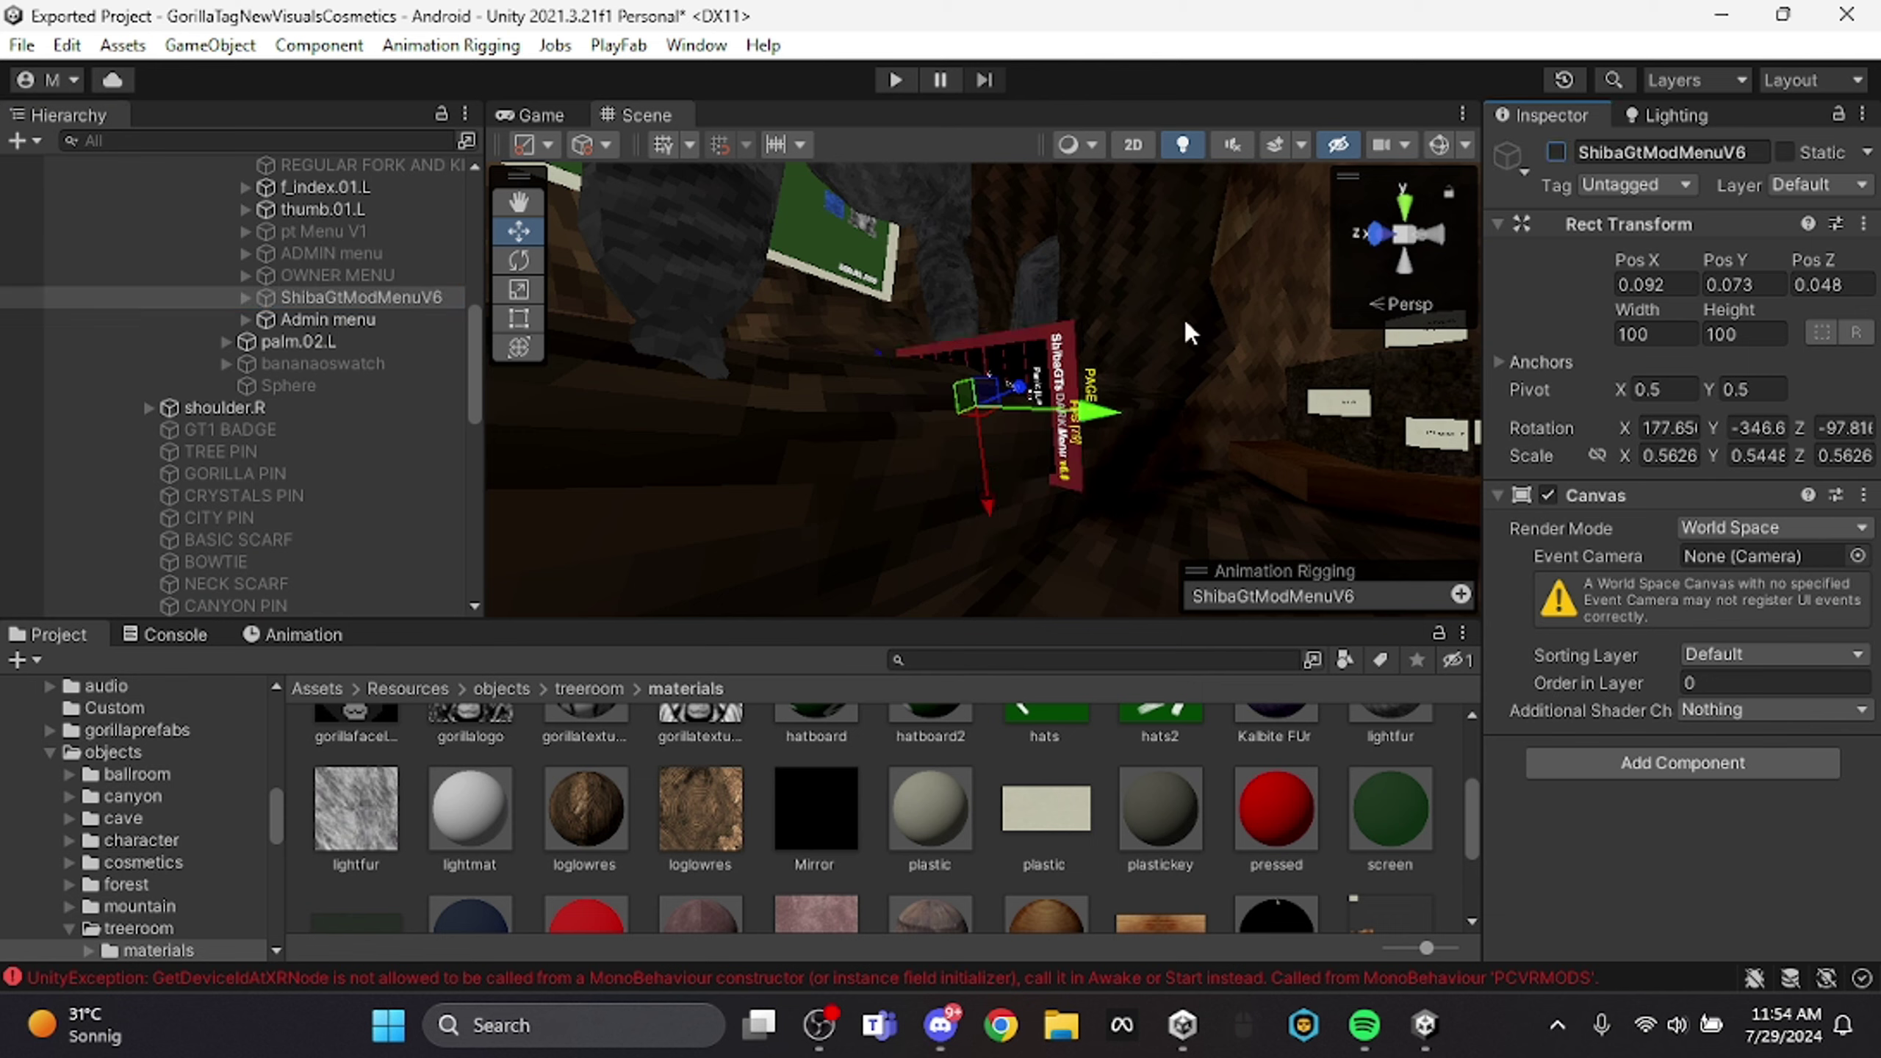
pyautogui.scroll(3, 1161, 354)
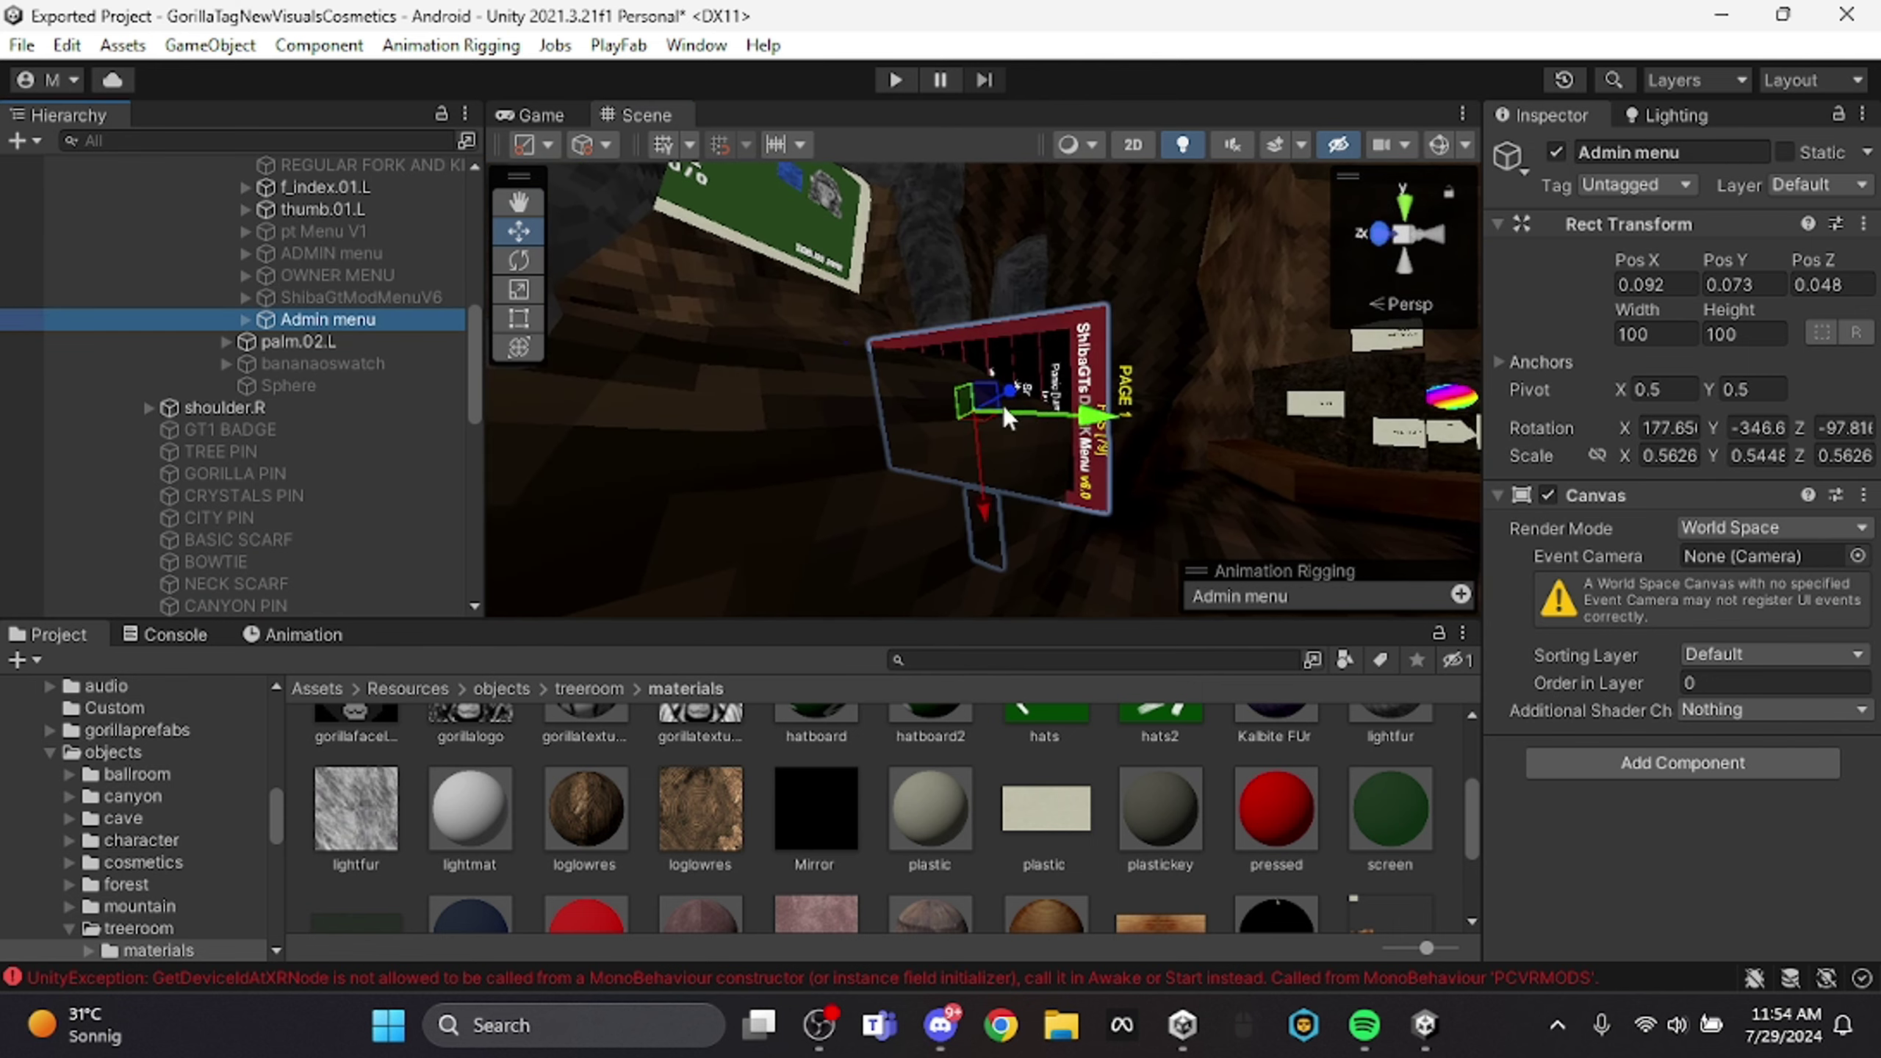
# Search the scene objects for admin and activate the ADMINISTRATOR BADGE under the OfflineVRRig gorilla's body.
pyautogui.moveTo(1002, 407); pyautogui.dragTo(808, 285, button='right')
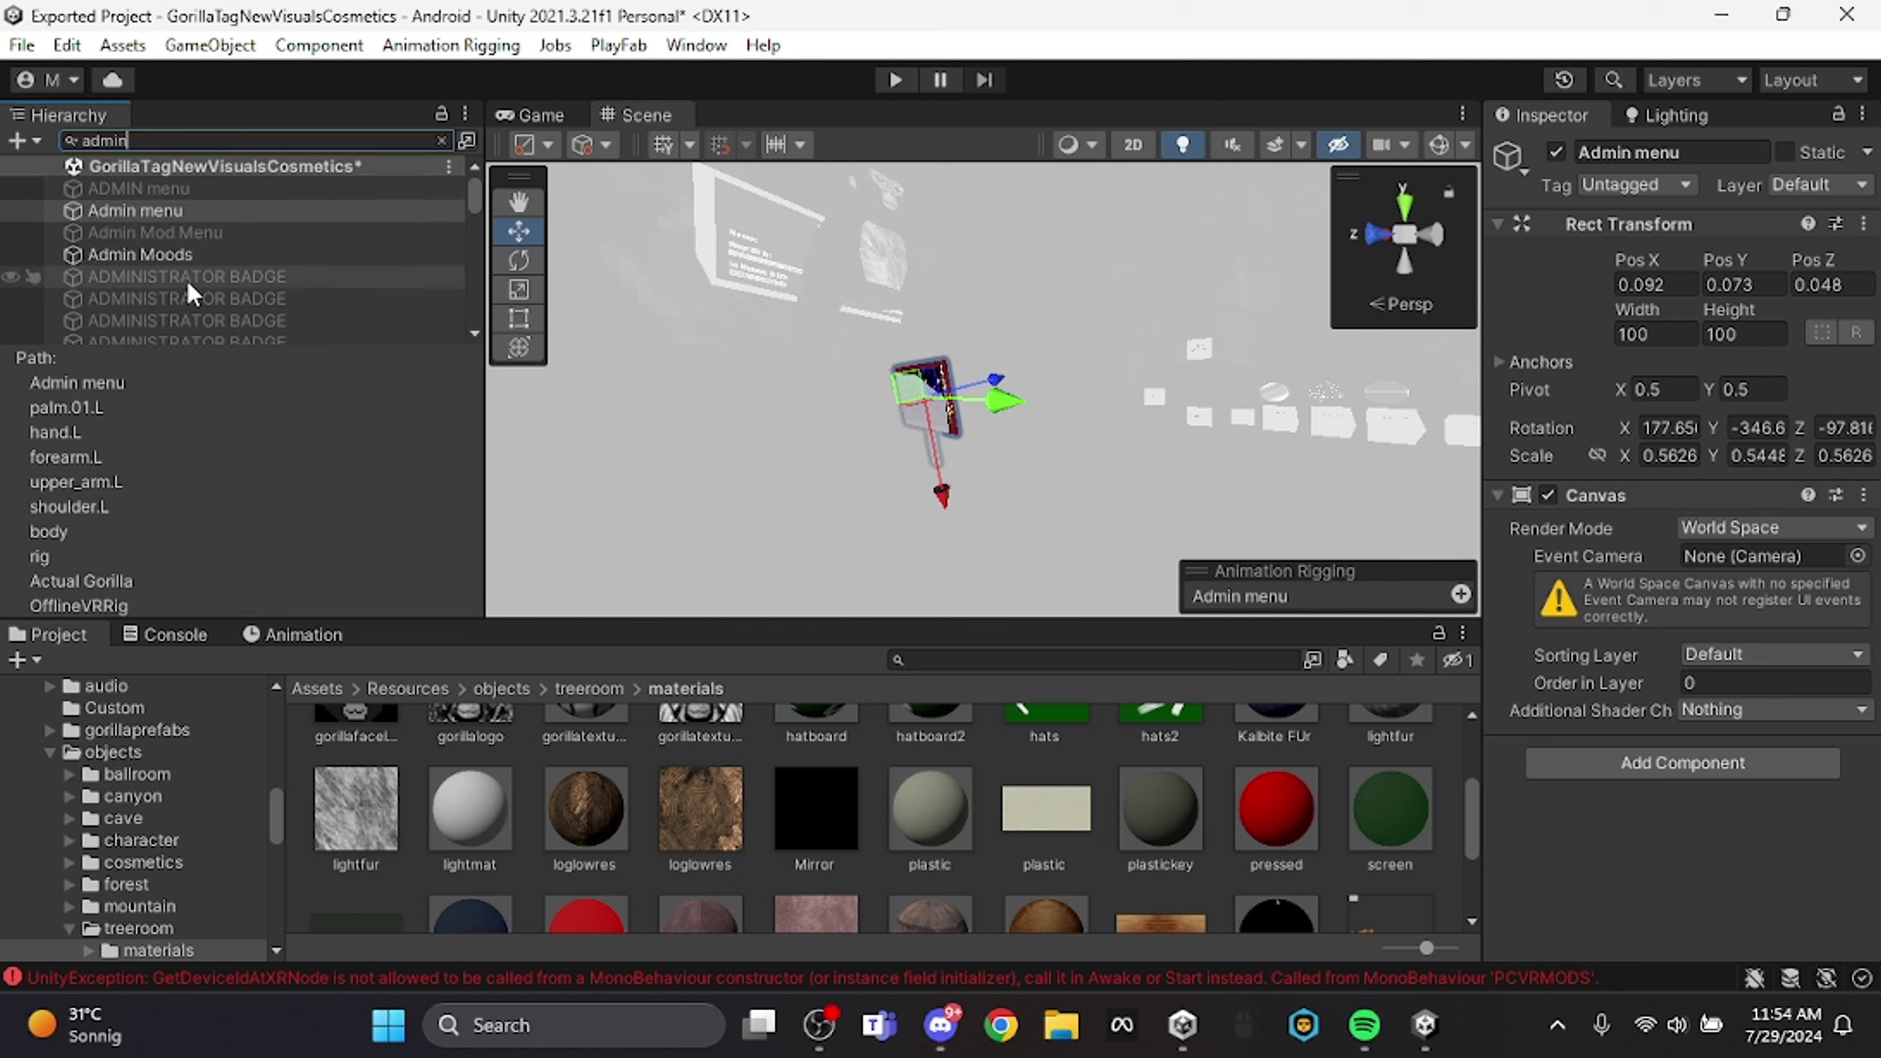
pyautogui.click(200, 276)
pyautogui.moveTo(748, 323); pyautogui.dragTo(616, 291, button='right')
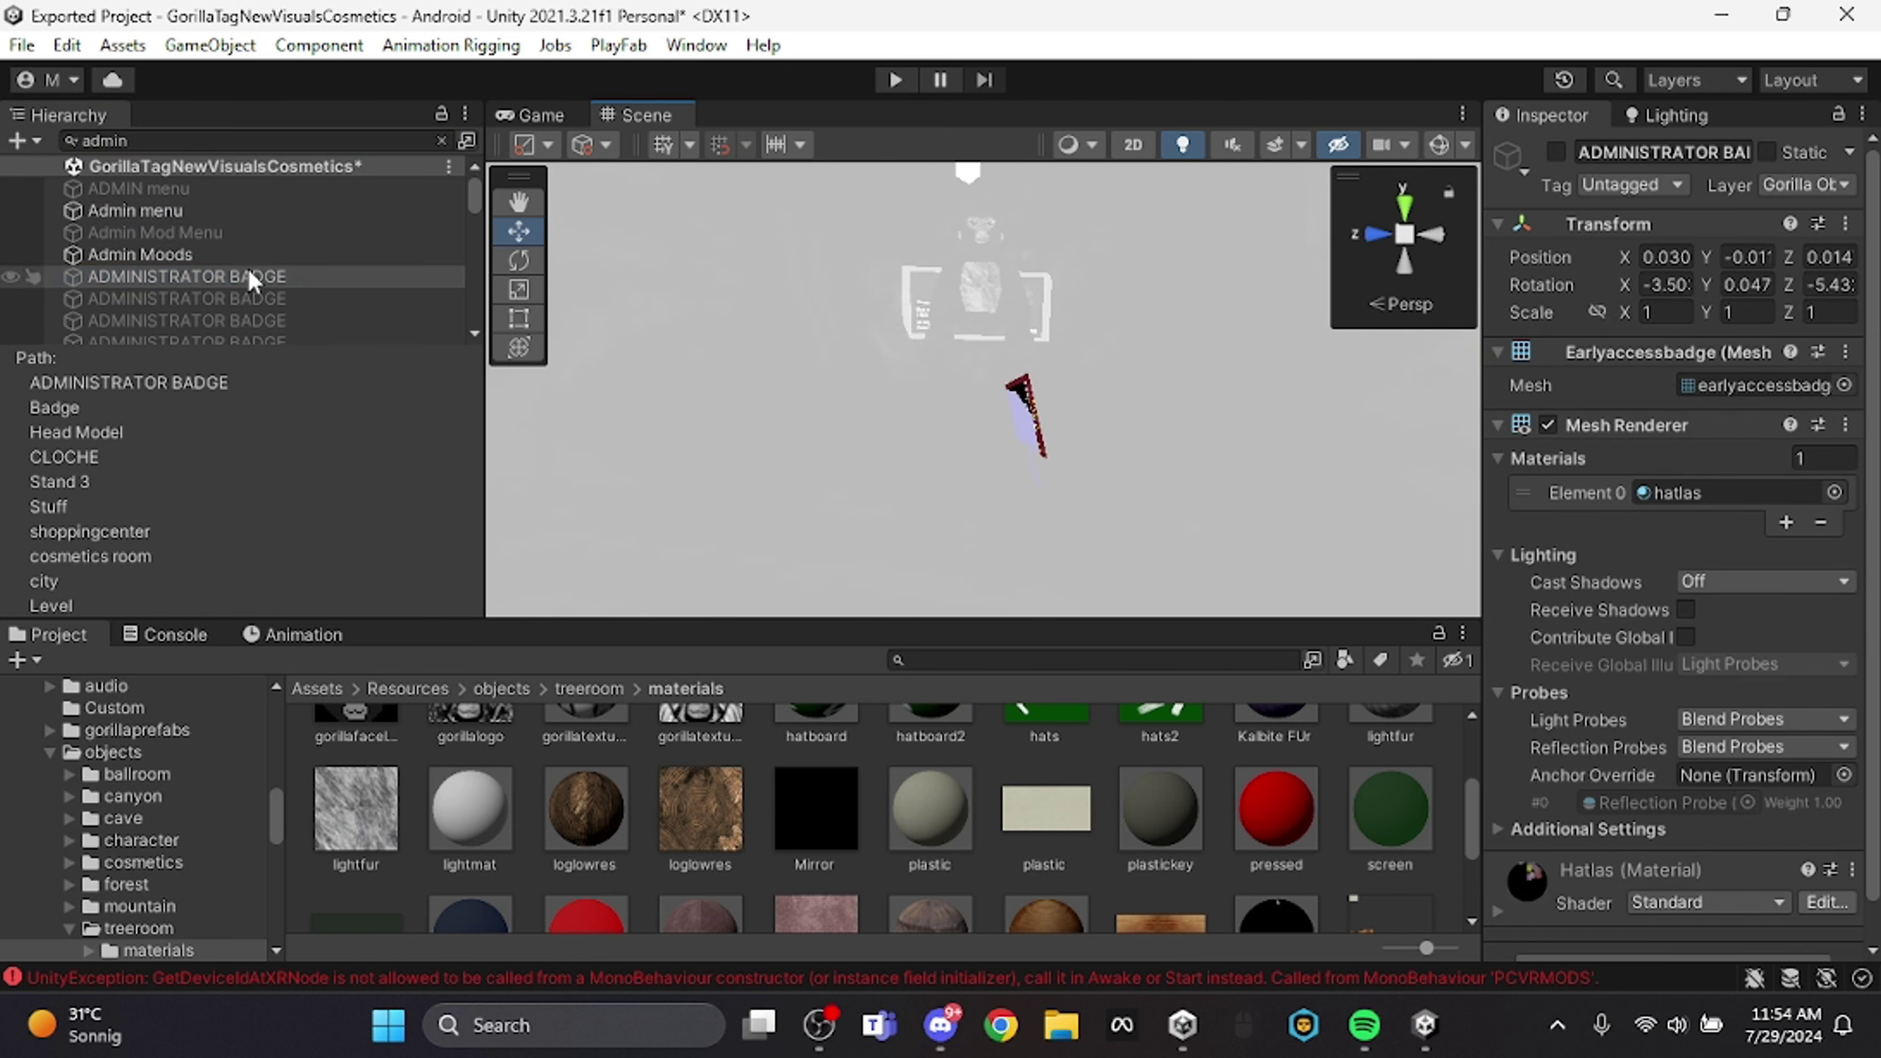
pyautogui.press('Down')
pyautogui.press('Down')
pyautogui.press('Down')
pyautogui.press('Down')
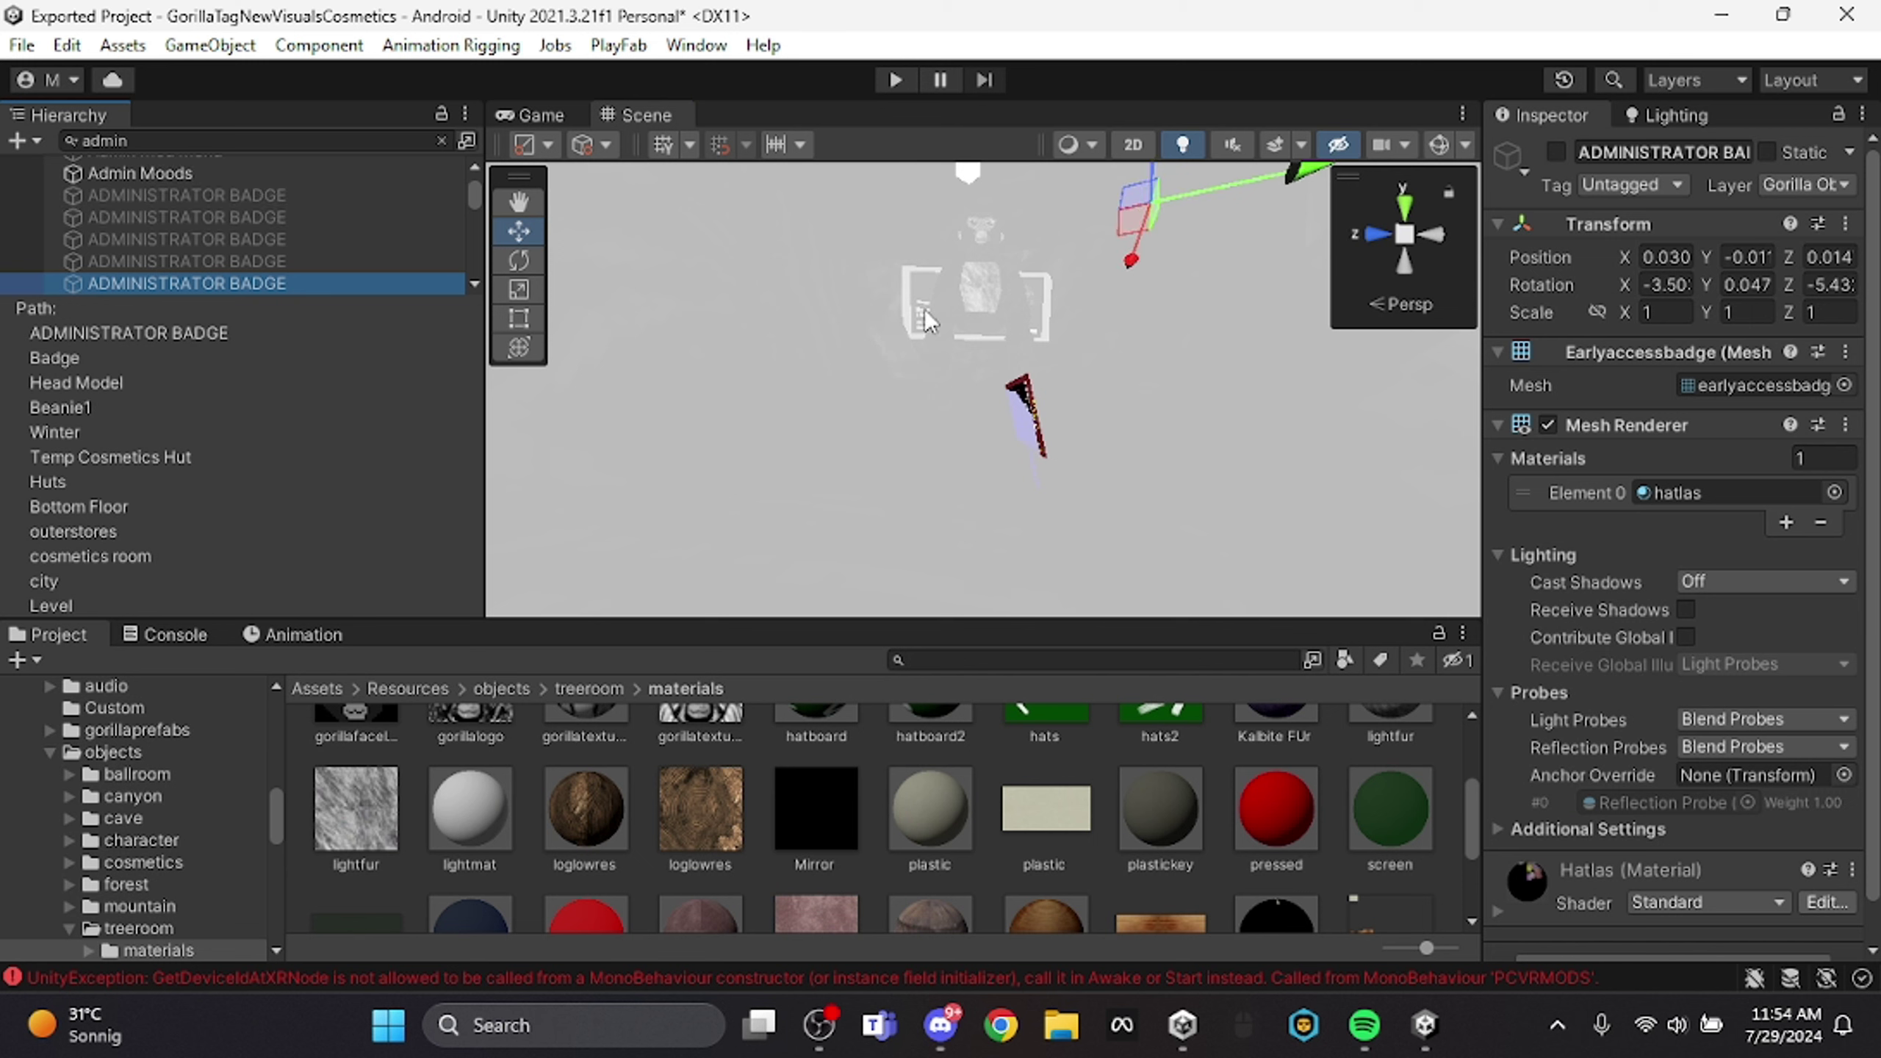
pyautogui.press('Down')
pyautogui.press('Down')
pyautogui.press('Down')
pyautogui.press('Down')
pyautogui.press('Down')
pyautogui.press('Down')
pyautogui.press('Down')
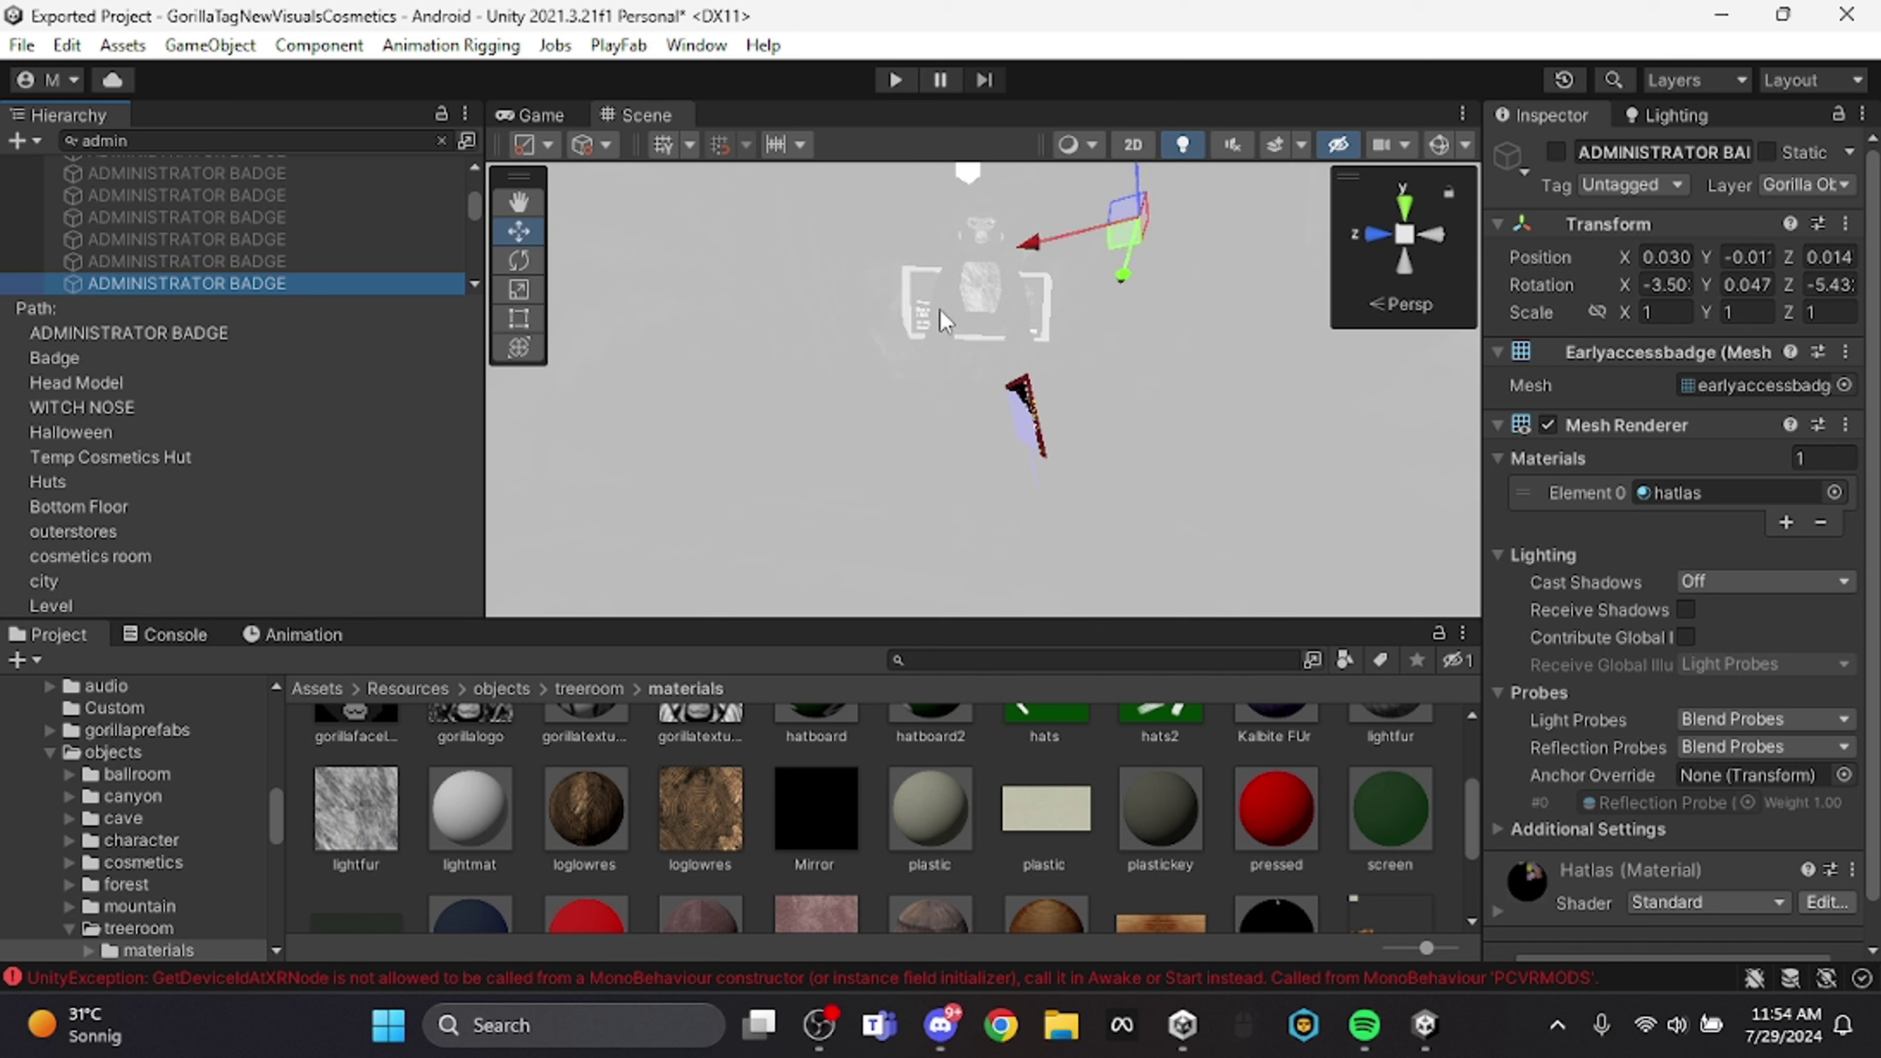
pyautogui.press('Down')
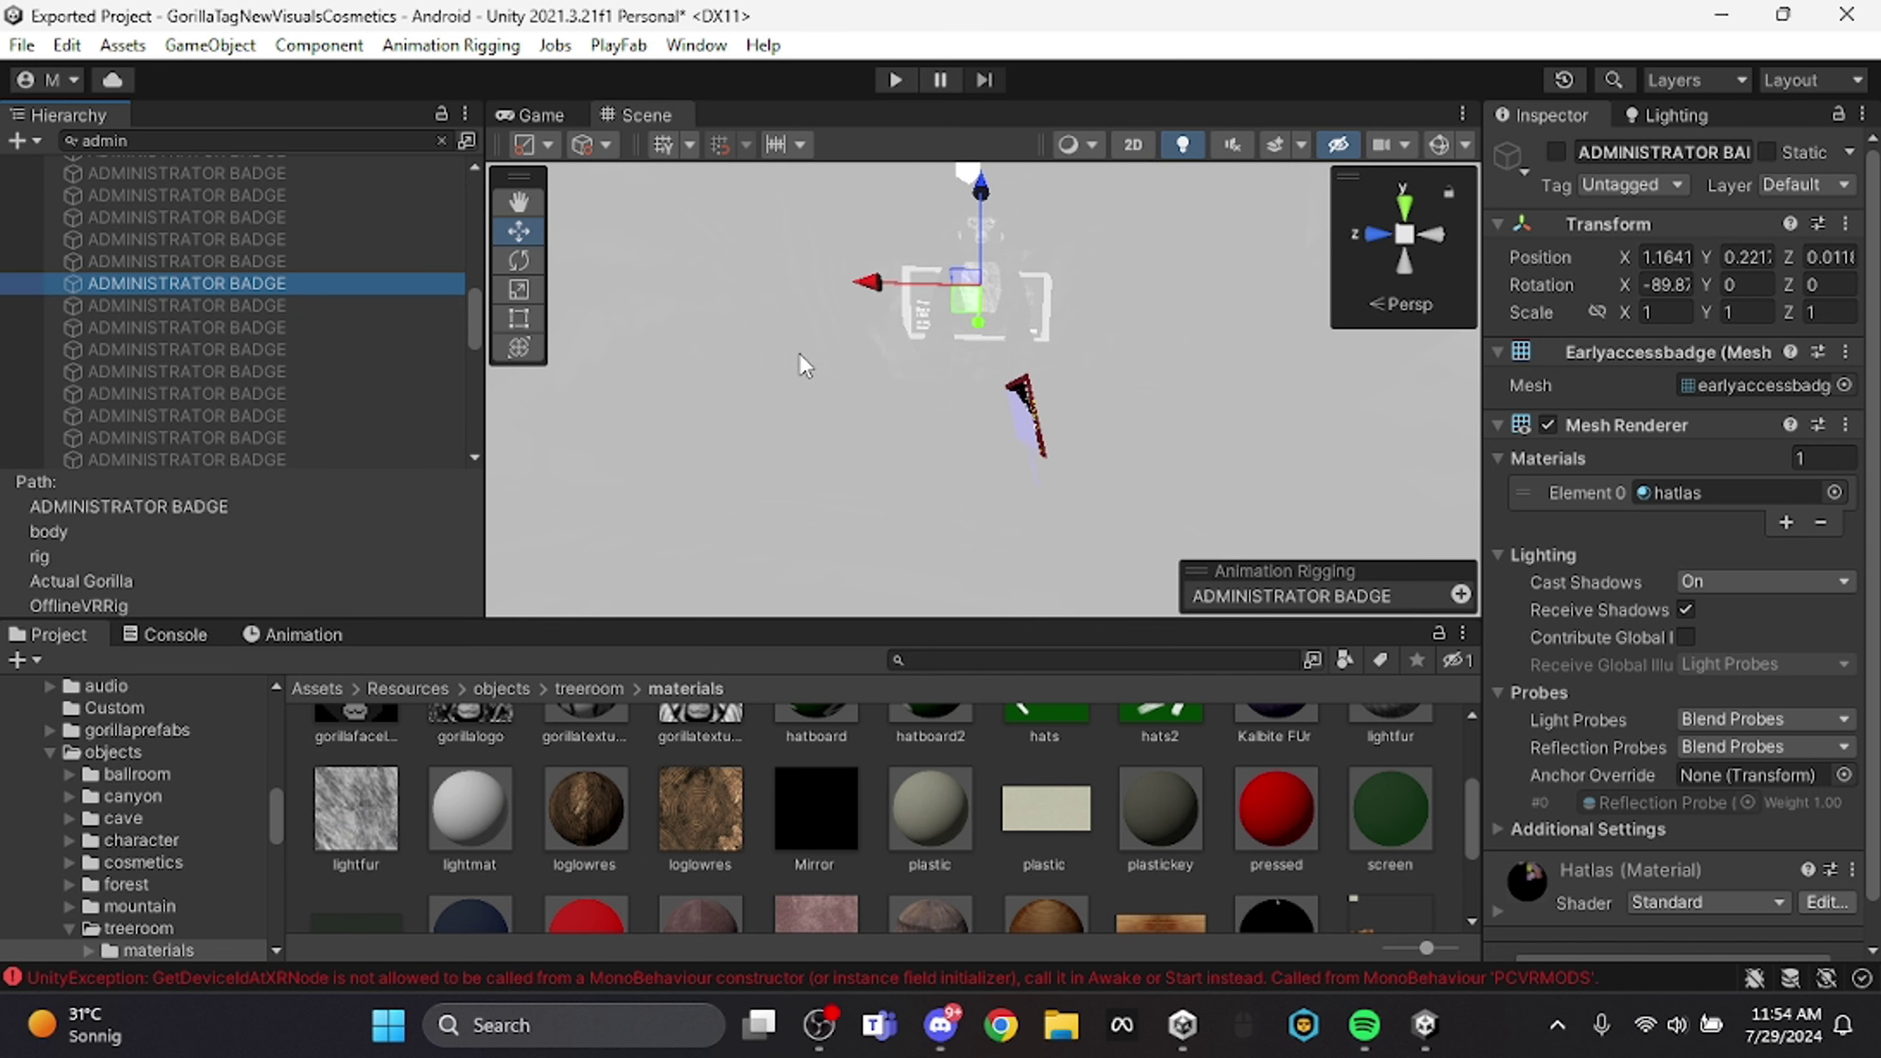
pyautogui.moveTo(963, 319); pyautogui.dragTo(911, 159, button='right')
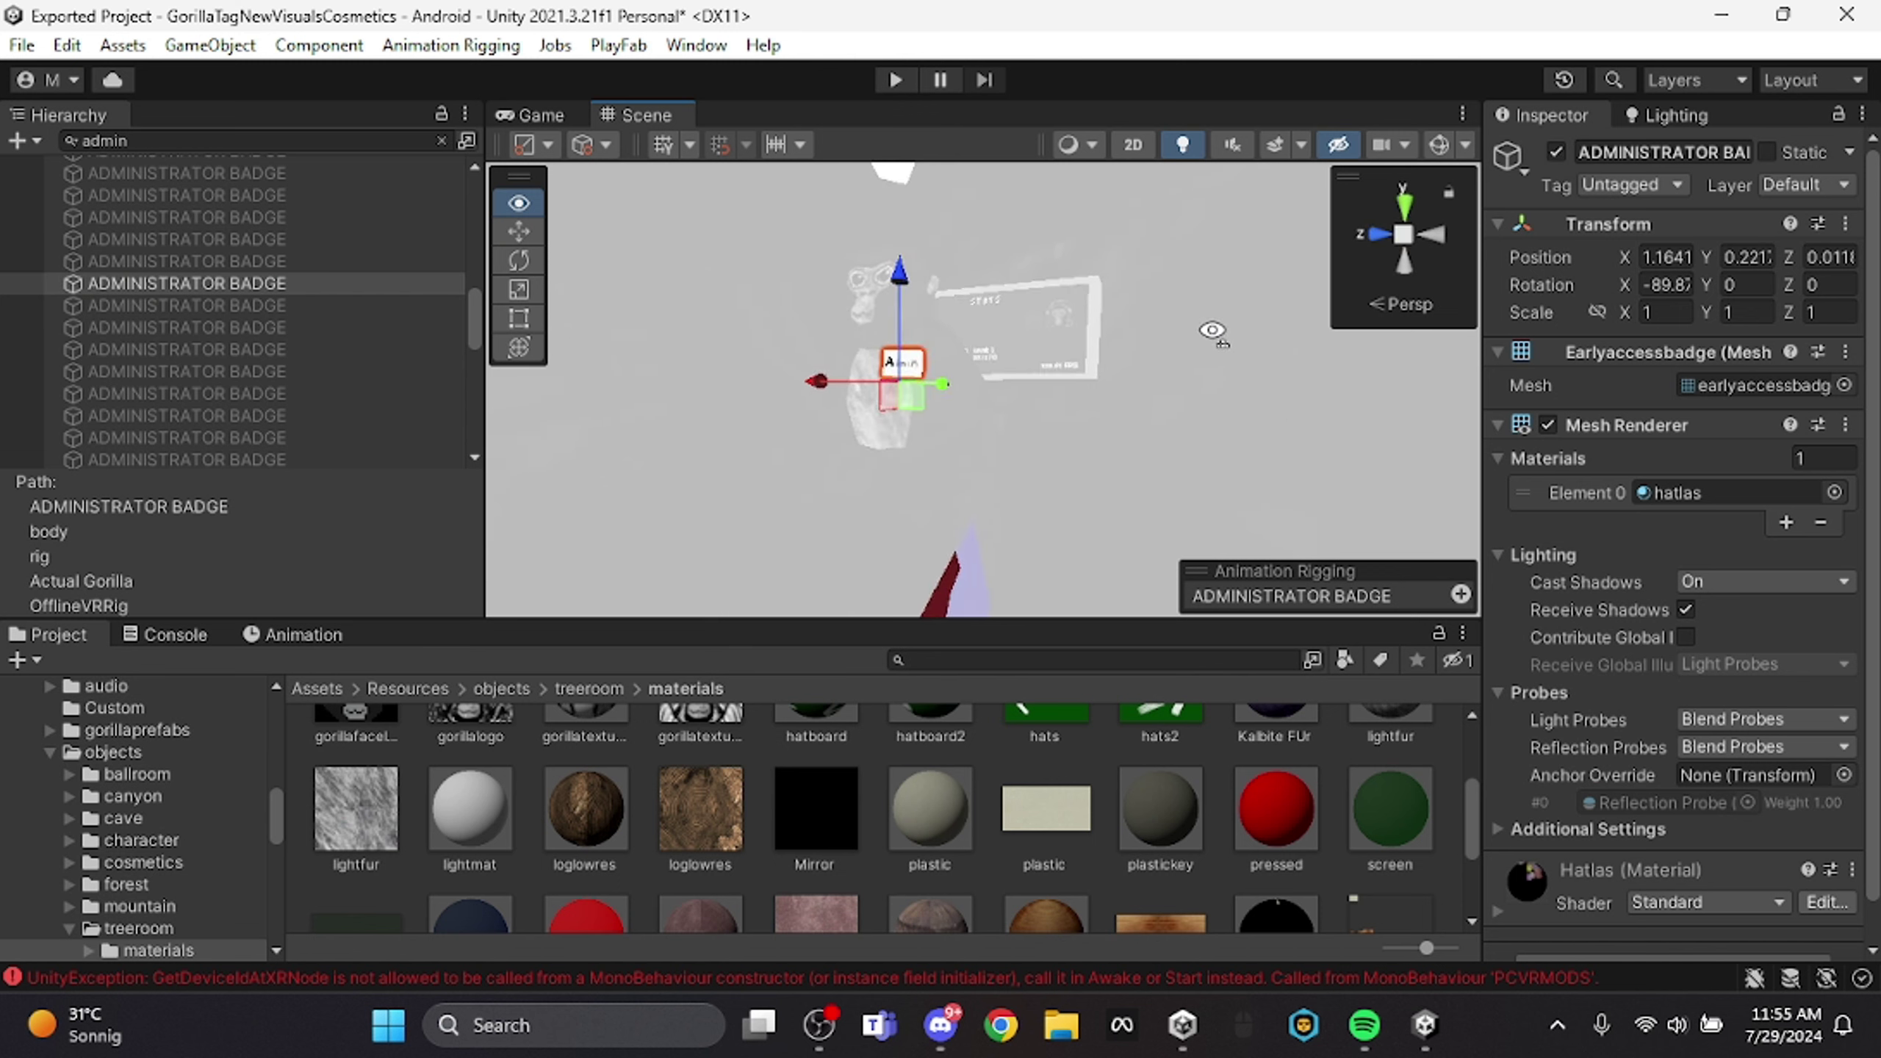
pyautogui.moveTo(1212, 332); pyautogui.dragTo(1111, 285, button='right')
# Add an empty child object to the ADMINISTRATOR BADGE and delete its existing Admin Mod Menu child.
pyautogui.click(442, 140)
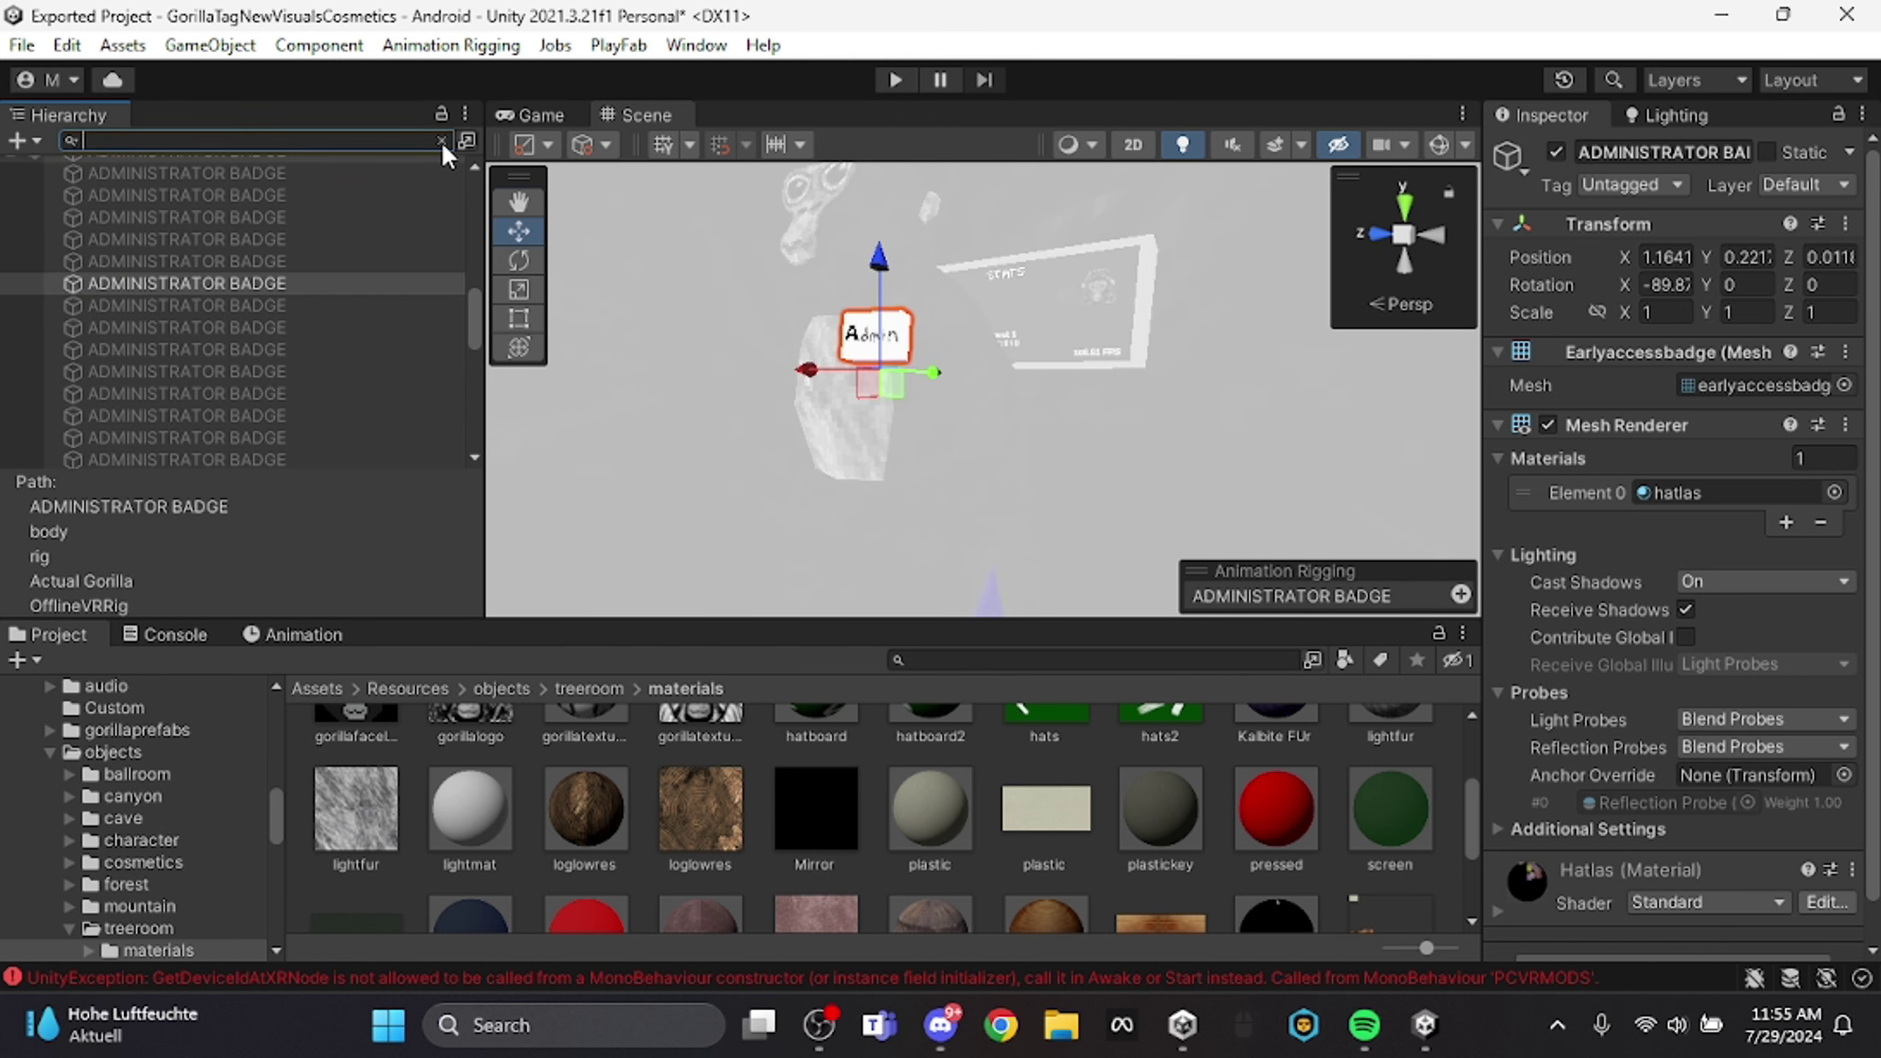
pyautogui.scroll(6, 291, 367)
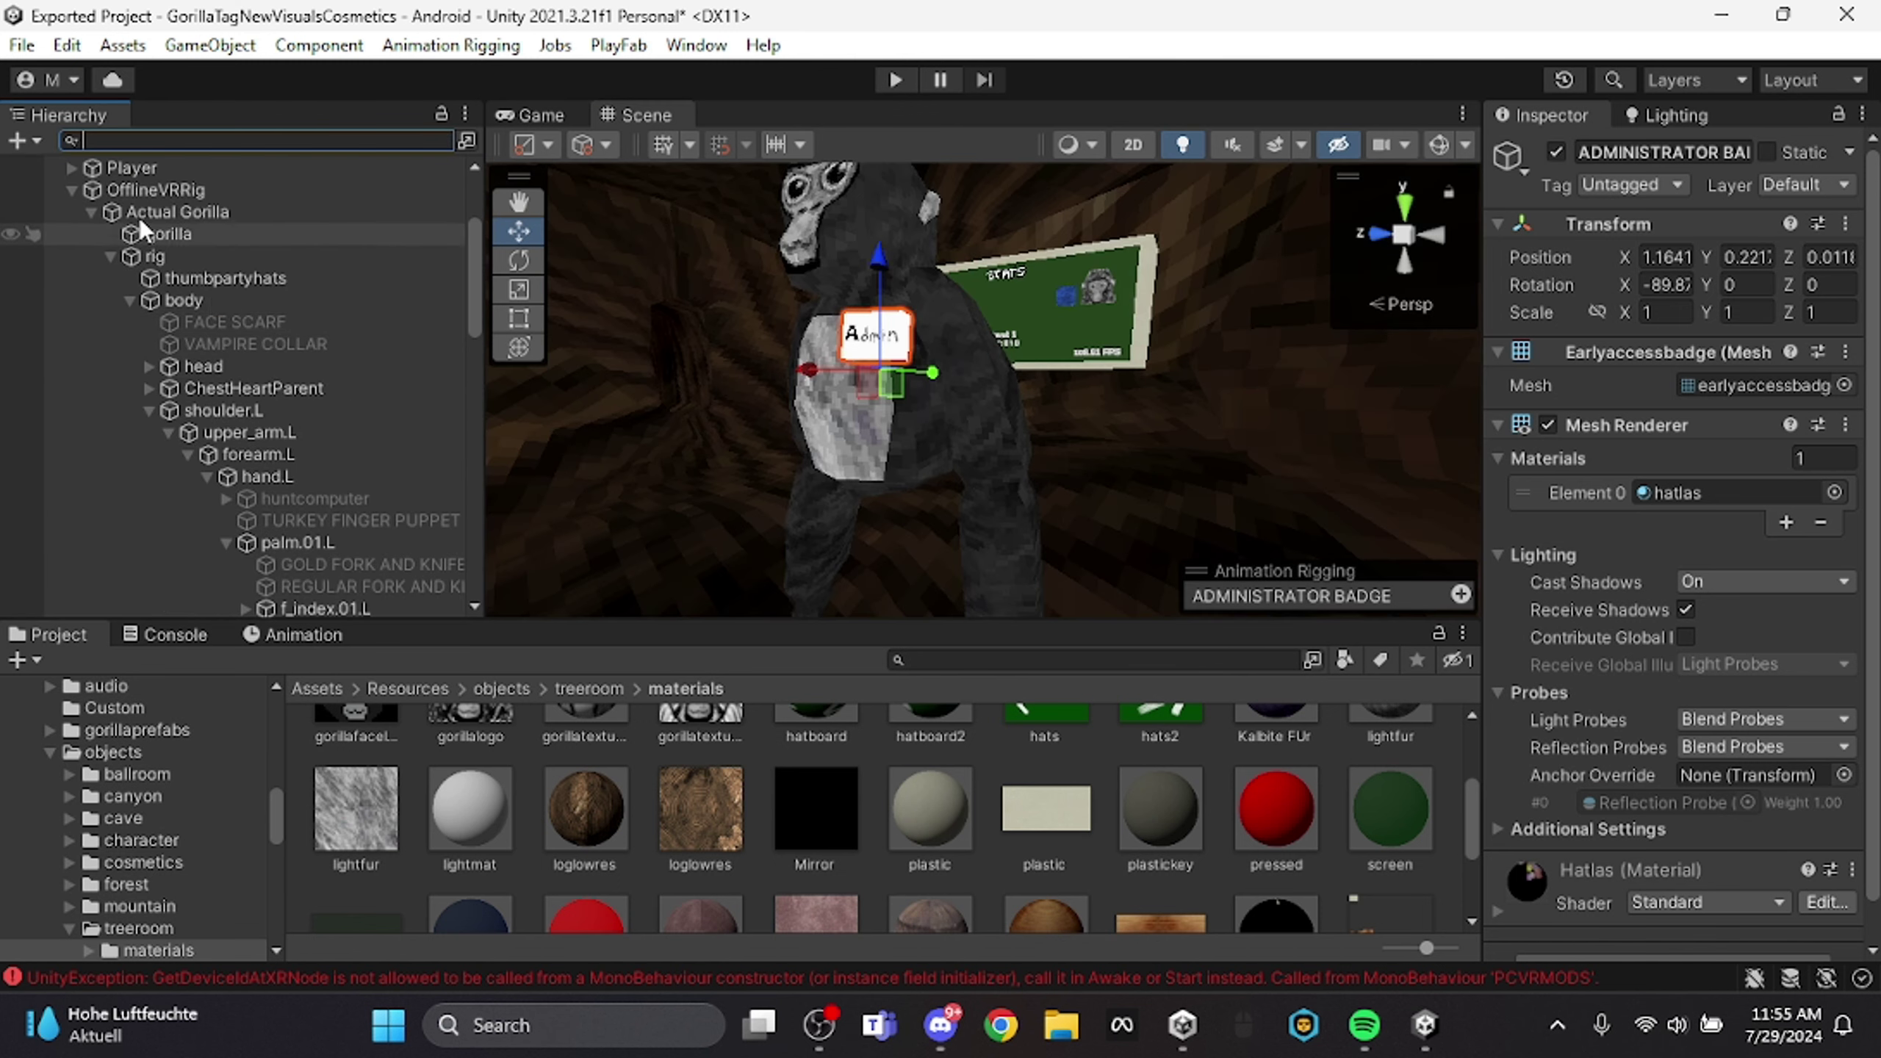
pyautogui.scroll(-10, 214, 212)
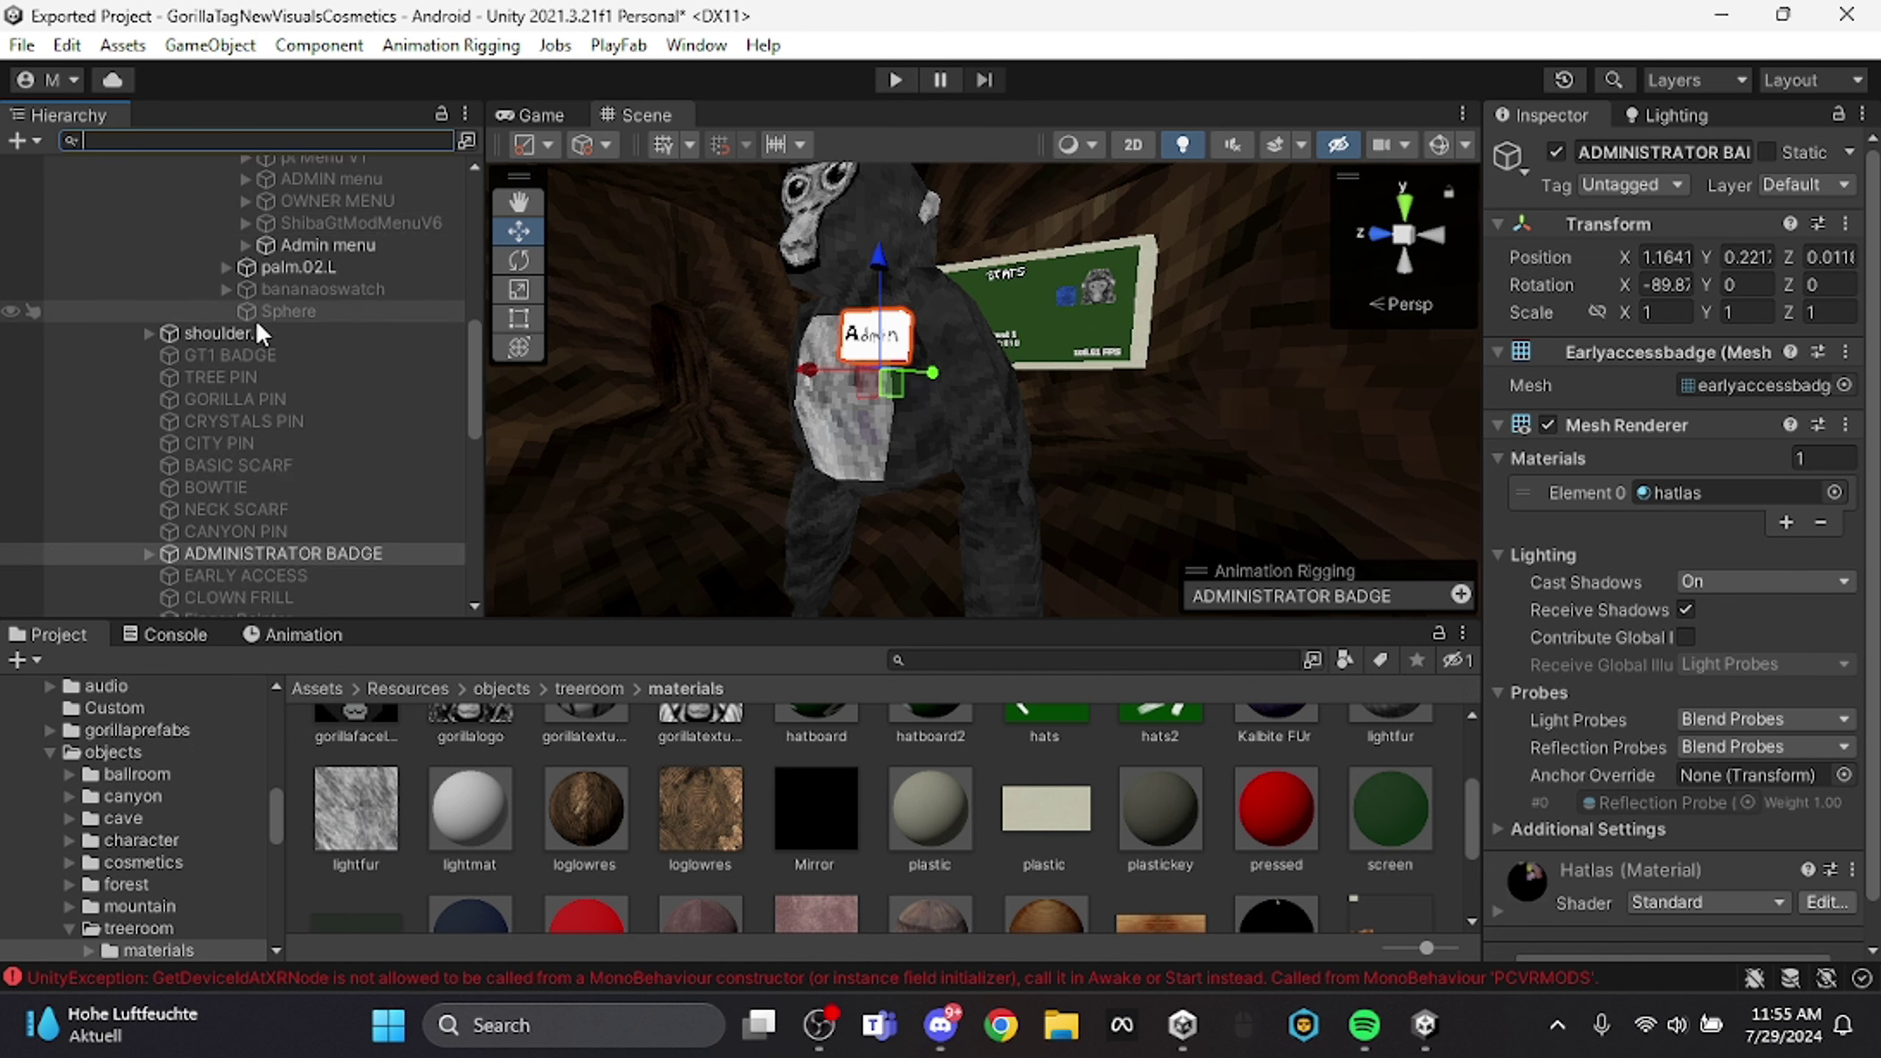
pyautogui.scroll(-4, 257, 325)
pyautogui.scroll(4, 278, 404)
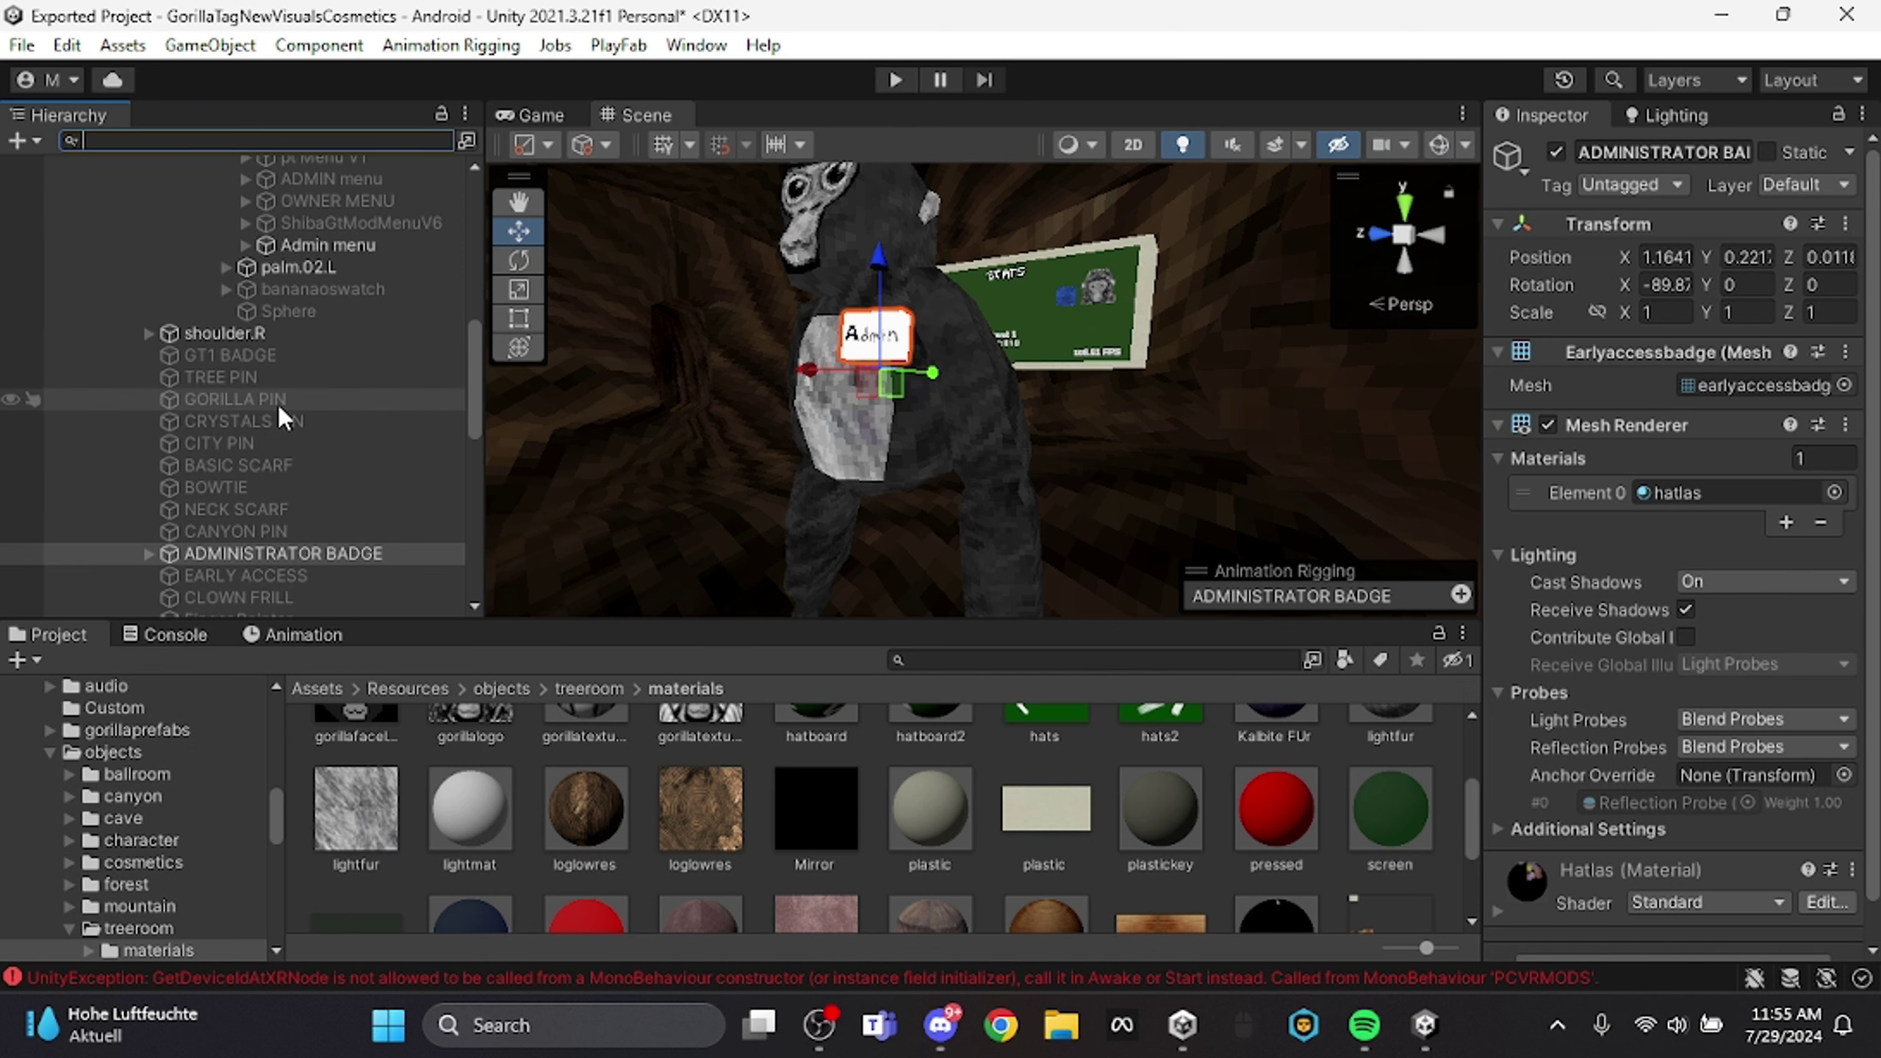
pyautogui.scroll(-2, 278, 405)
pyautogui.rightClick(238, 471)
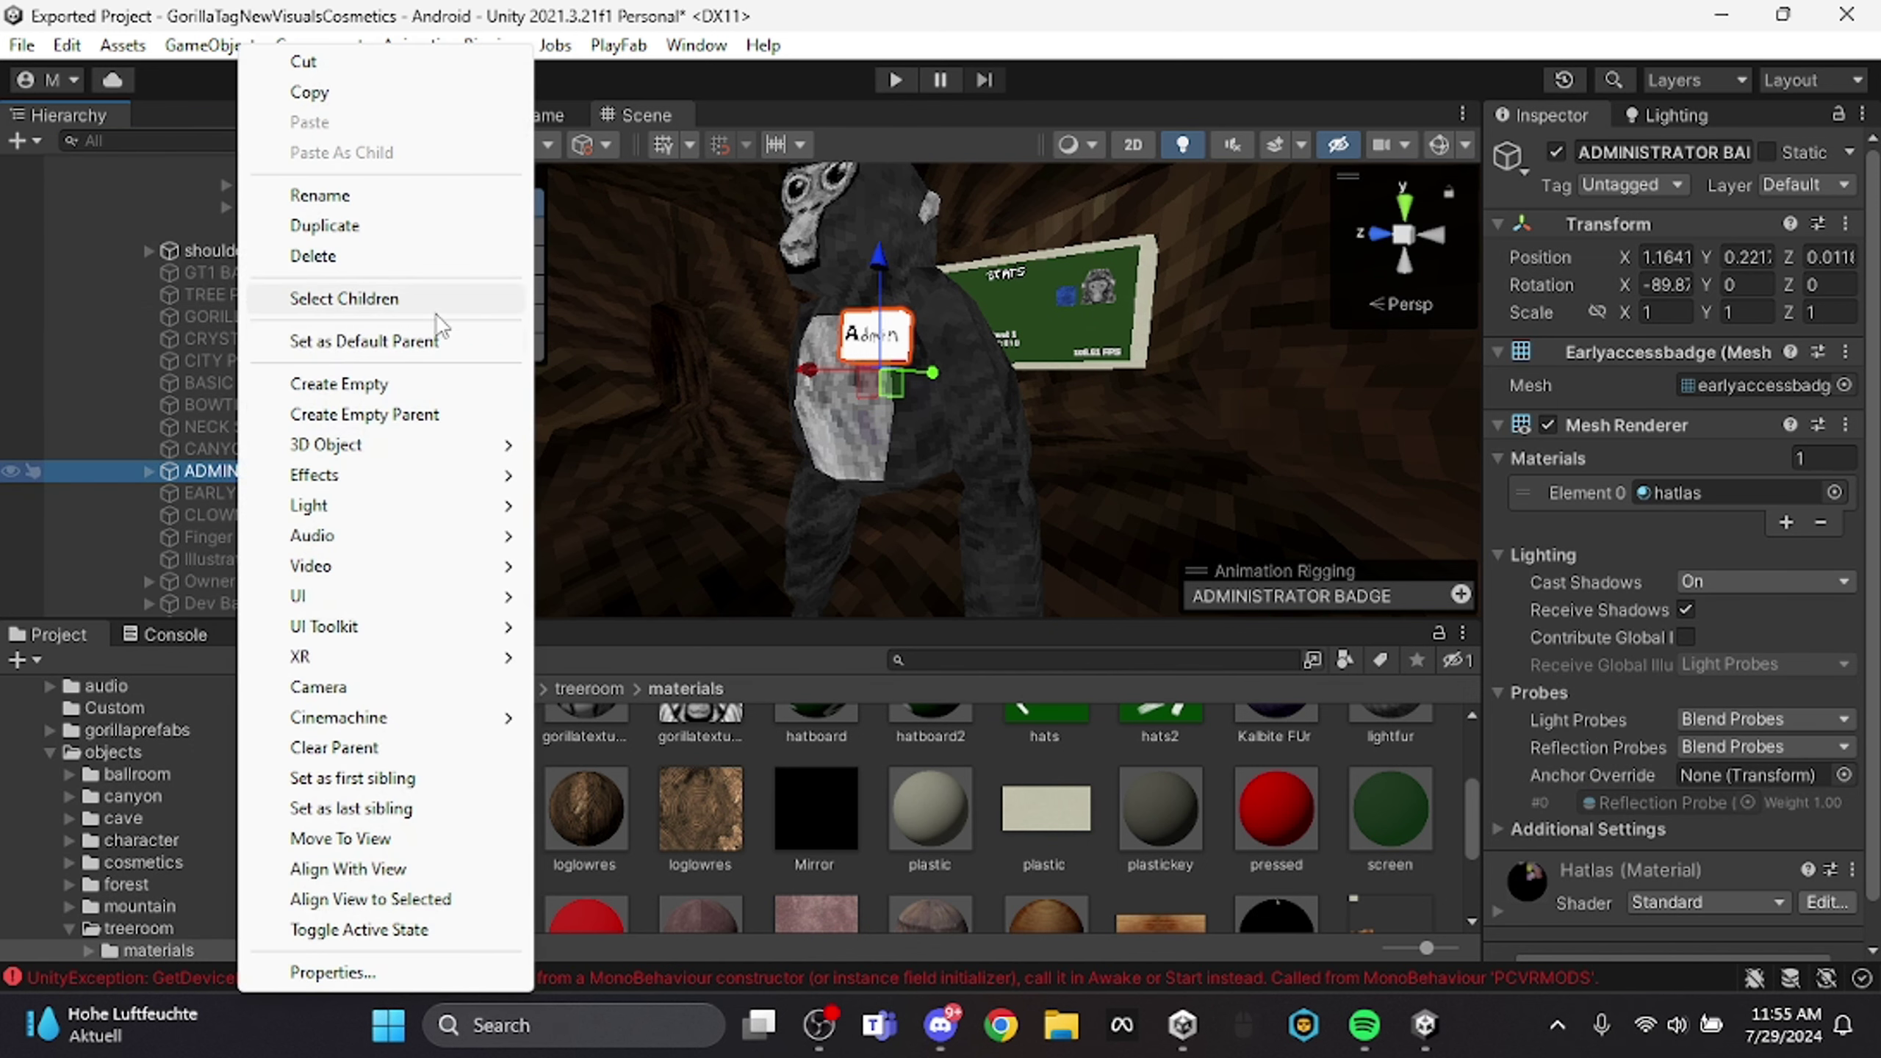
pyautogui.click(356, 384)
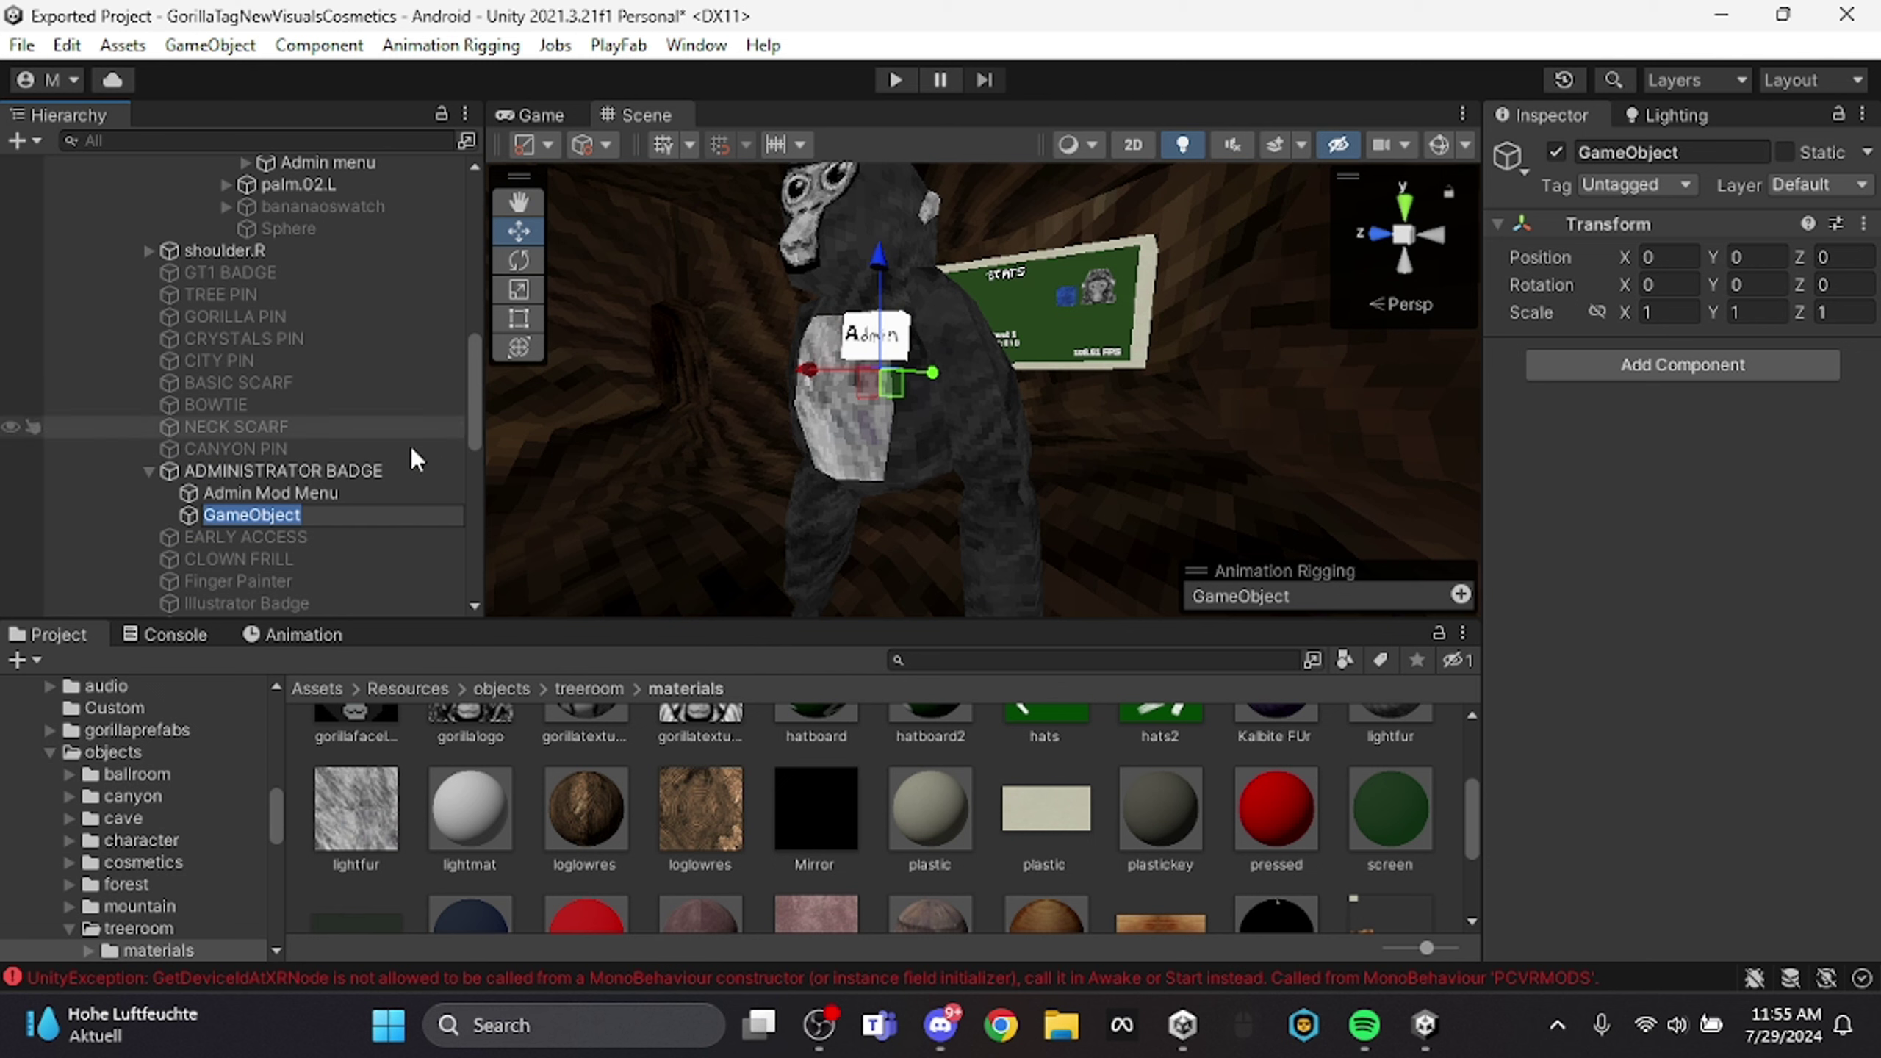
pyautogui.click(345, 501)
pyautogui.press('Delete')
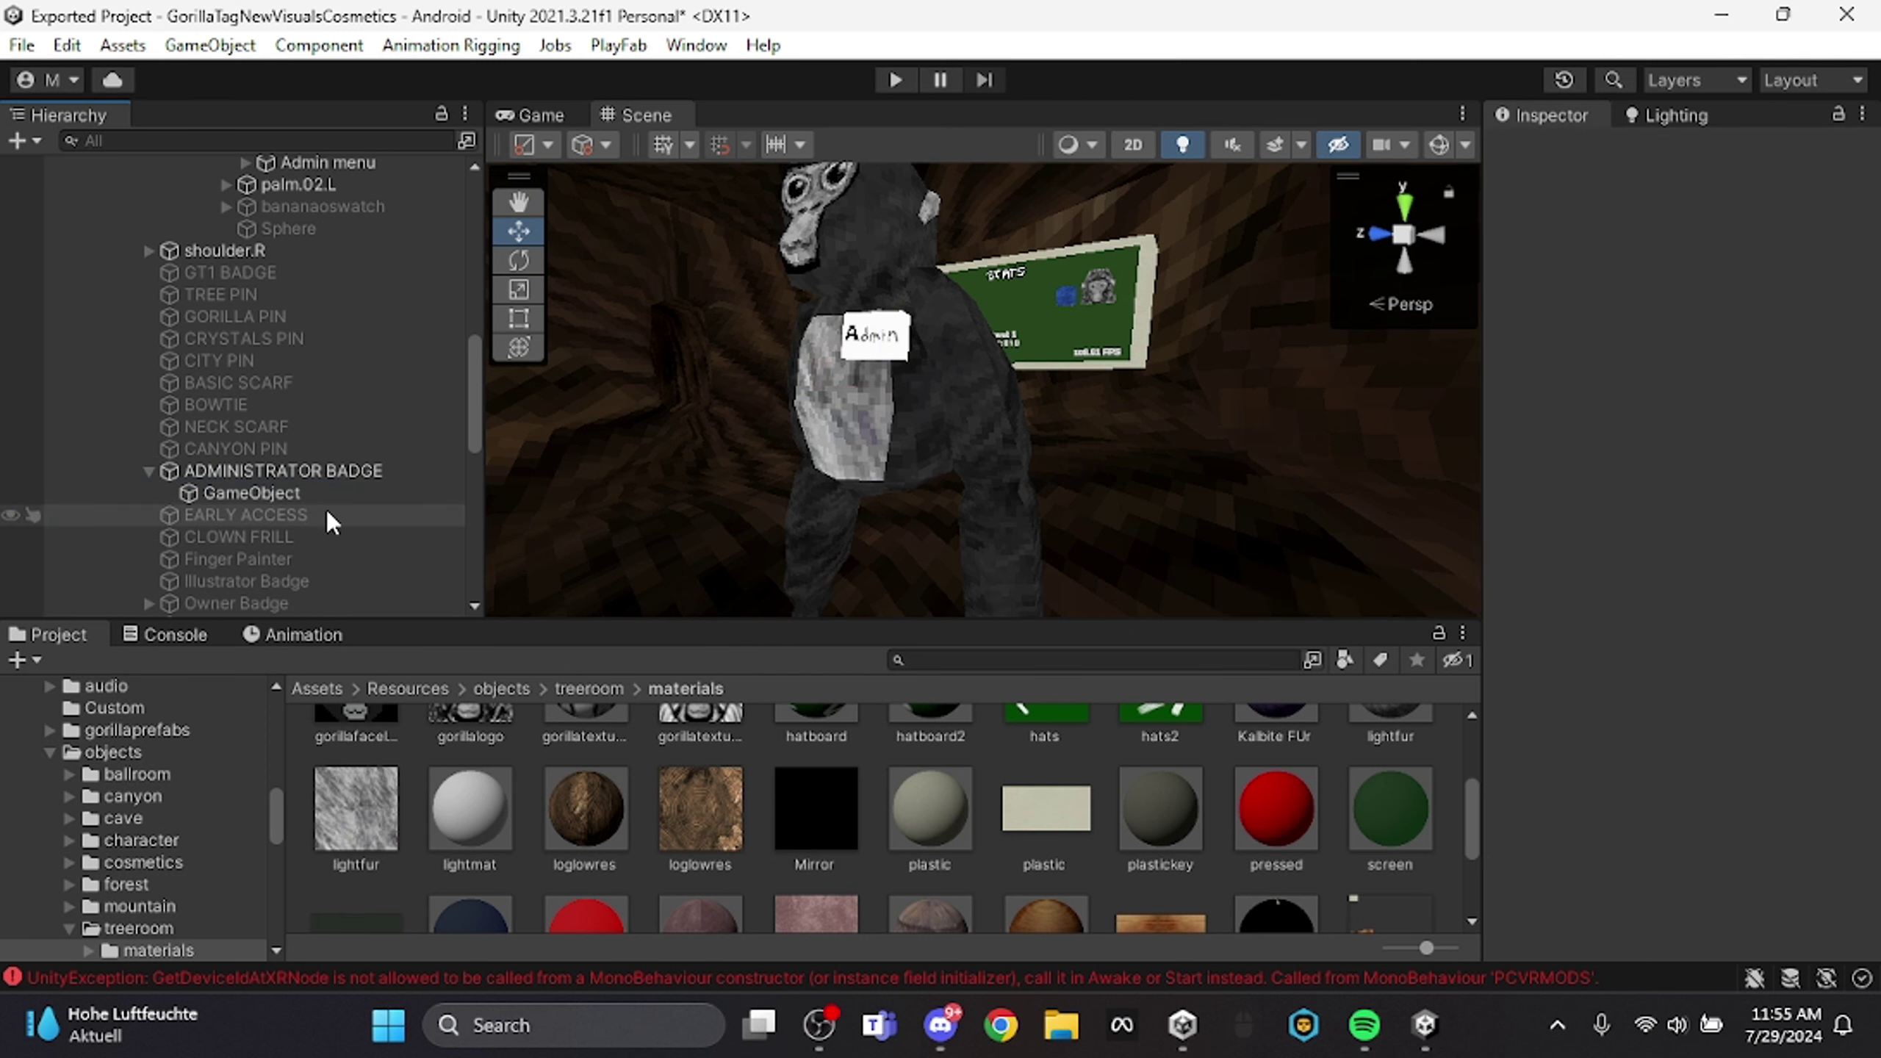
# Rename the badge's new empty child object Admin Mod menu.
pyautogui.click(327, 494)
pyautogui.click(1696, 157)
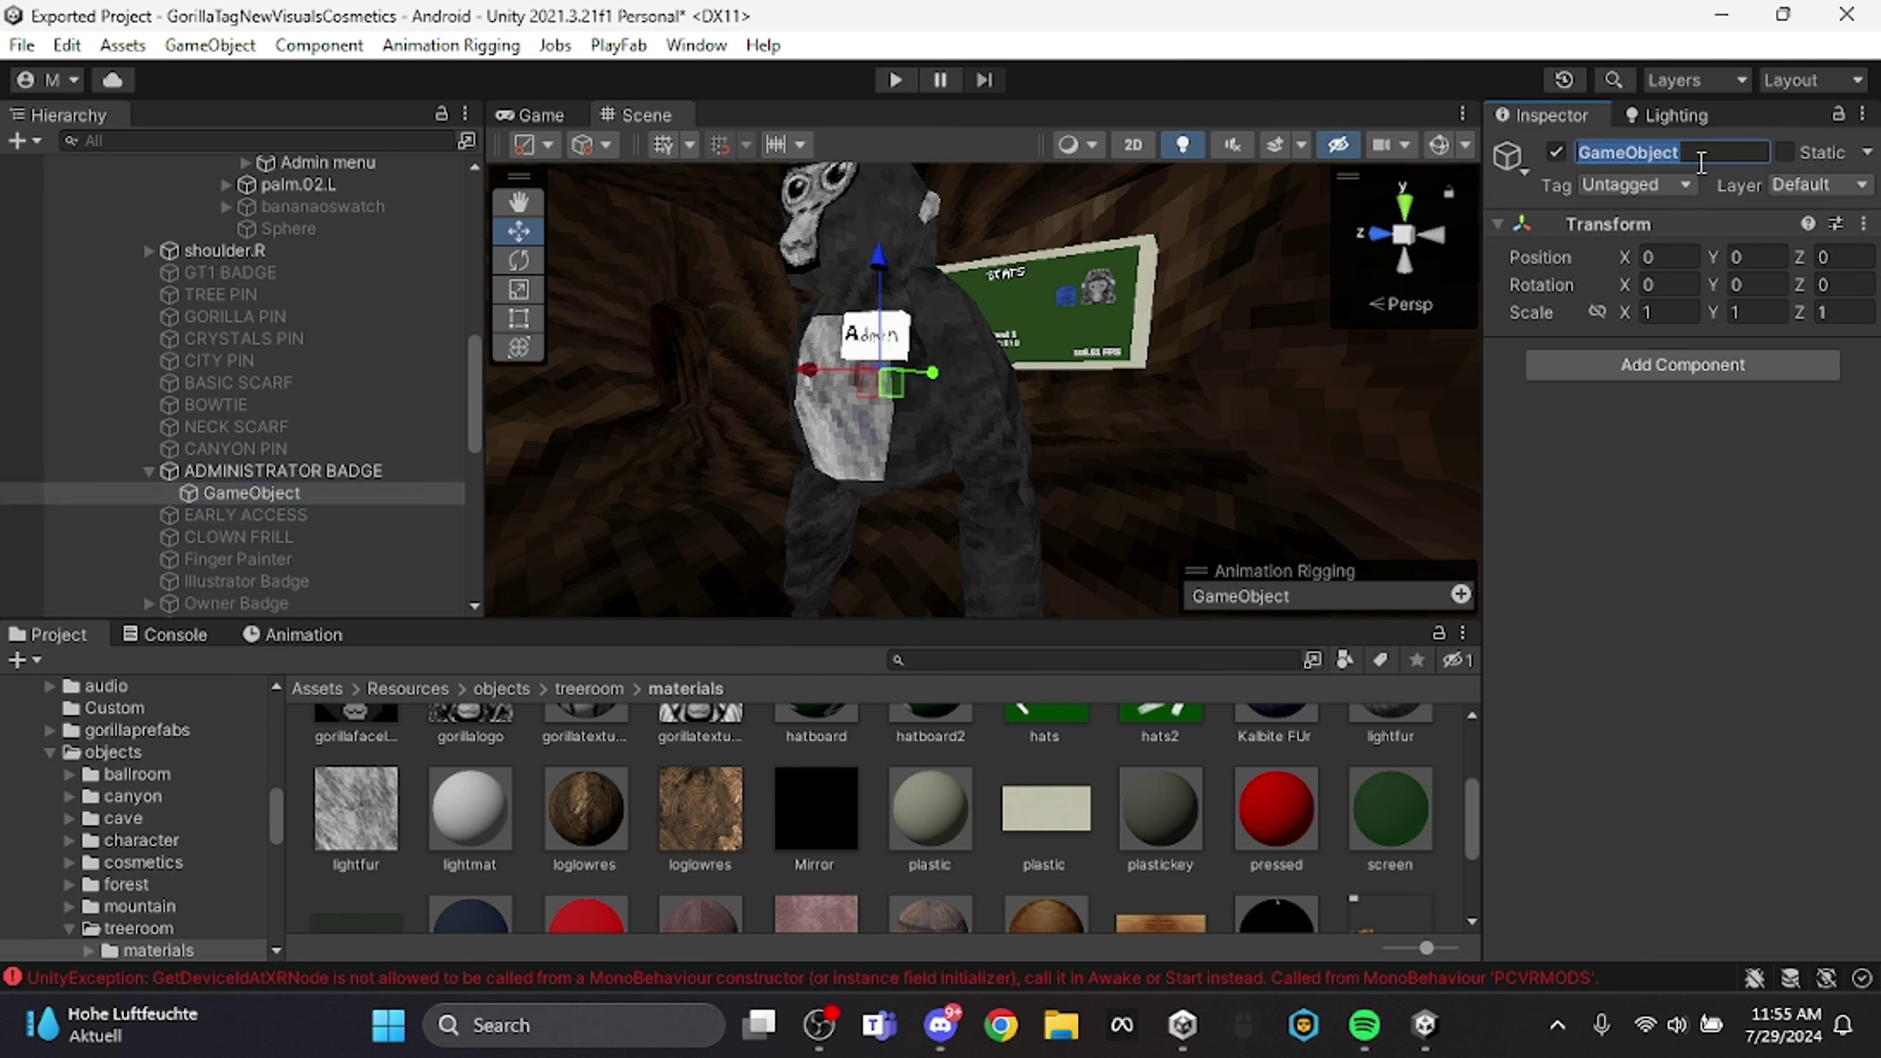
pyautogui.write('Admin Mod menu')
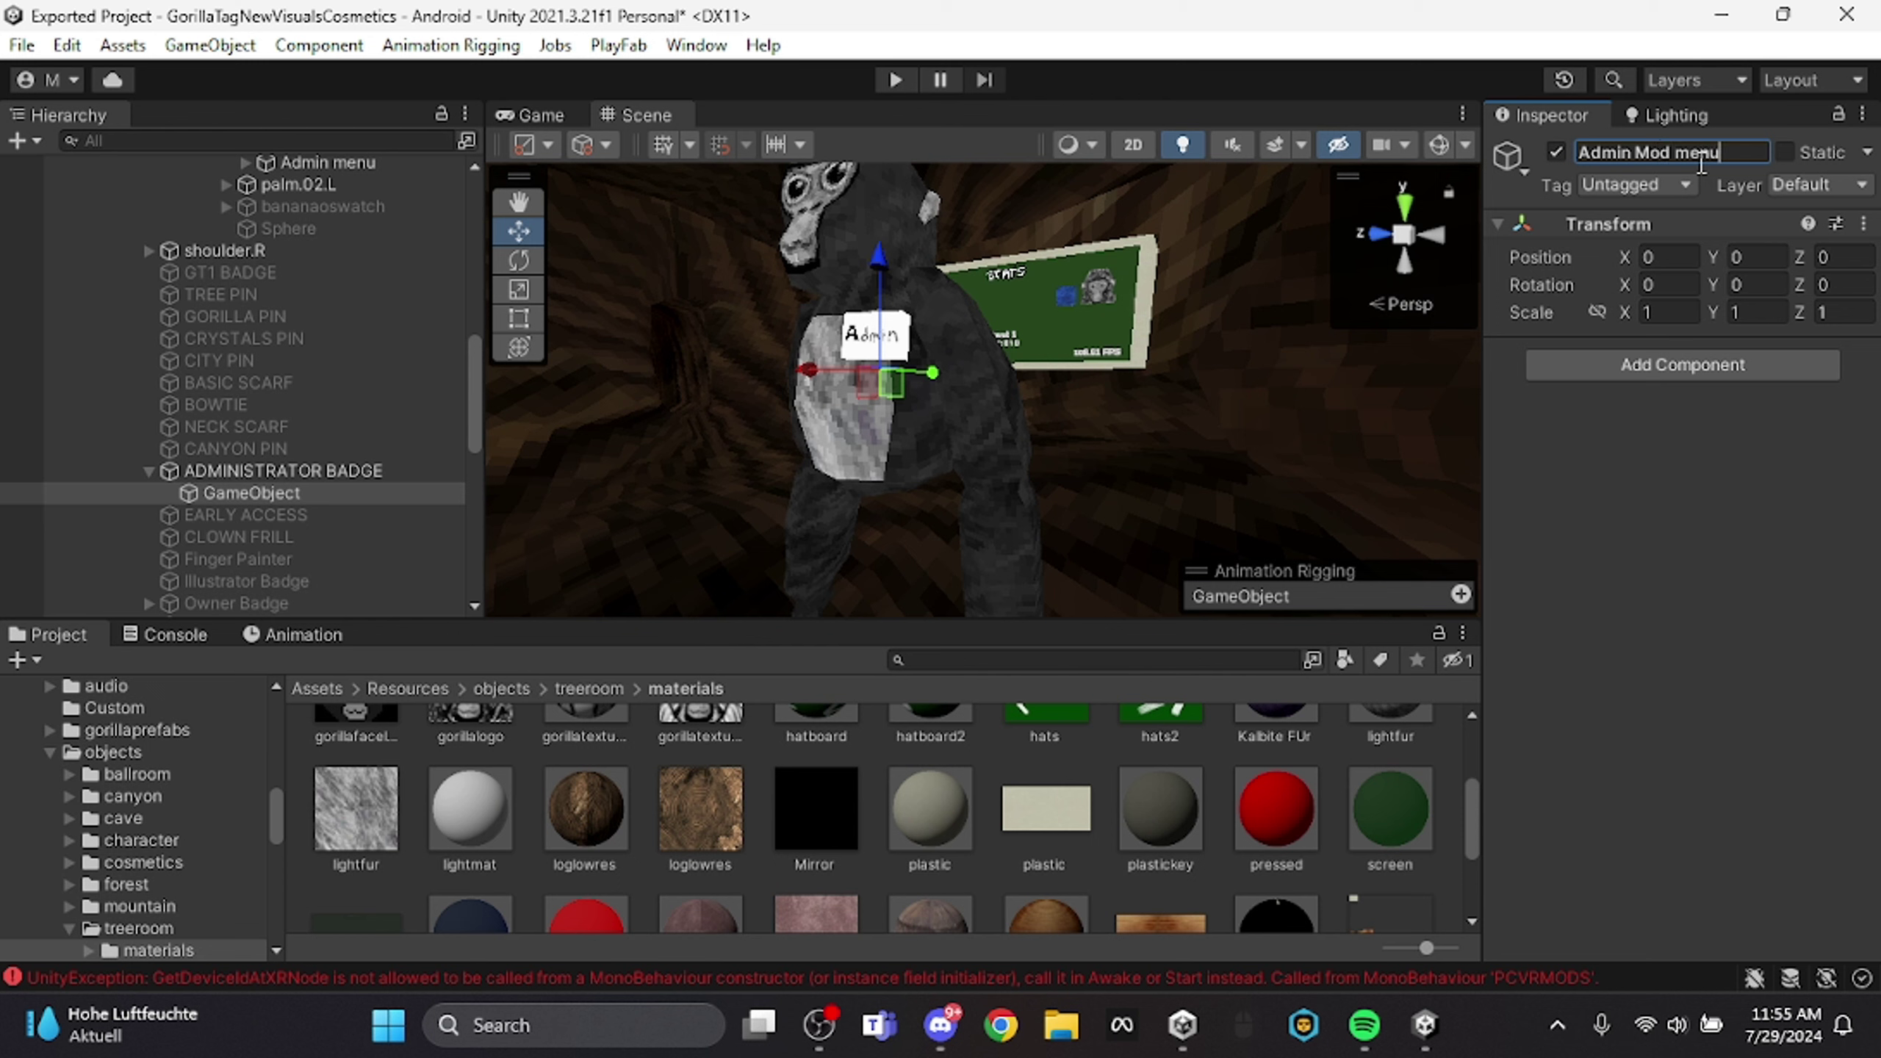
# Add the Mod Menu script to the Admin Mod menu object and assign Admin menu as its Mod Menu Parent.
pyautogui.click(1696, 366)
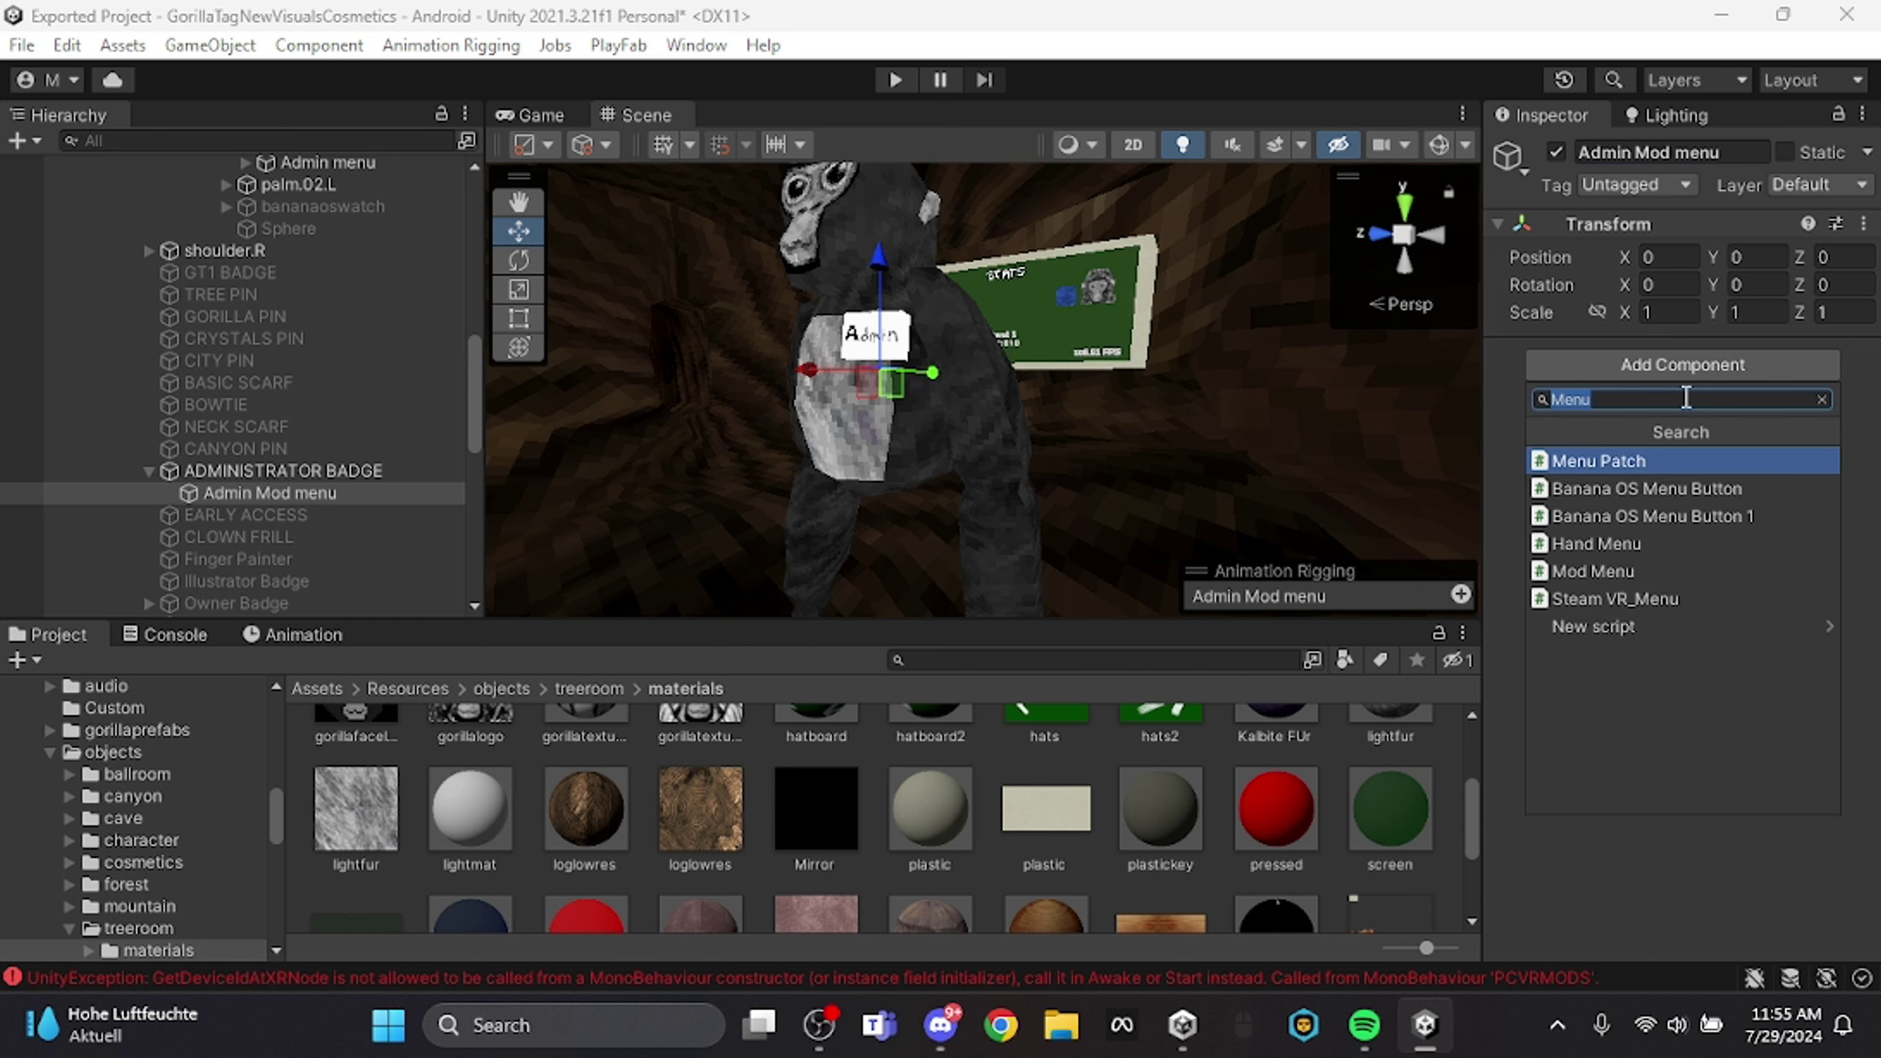
pyautogui.write('modm')
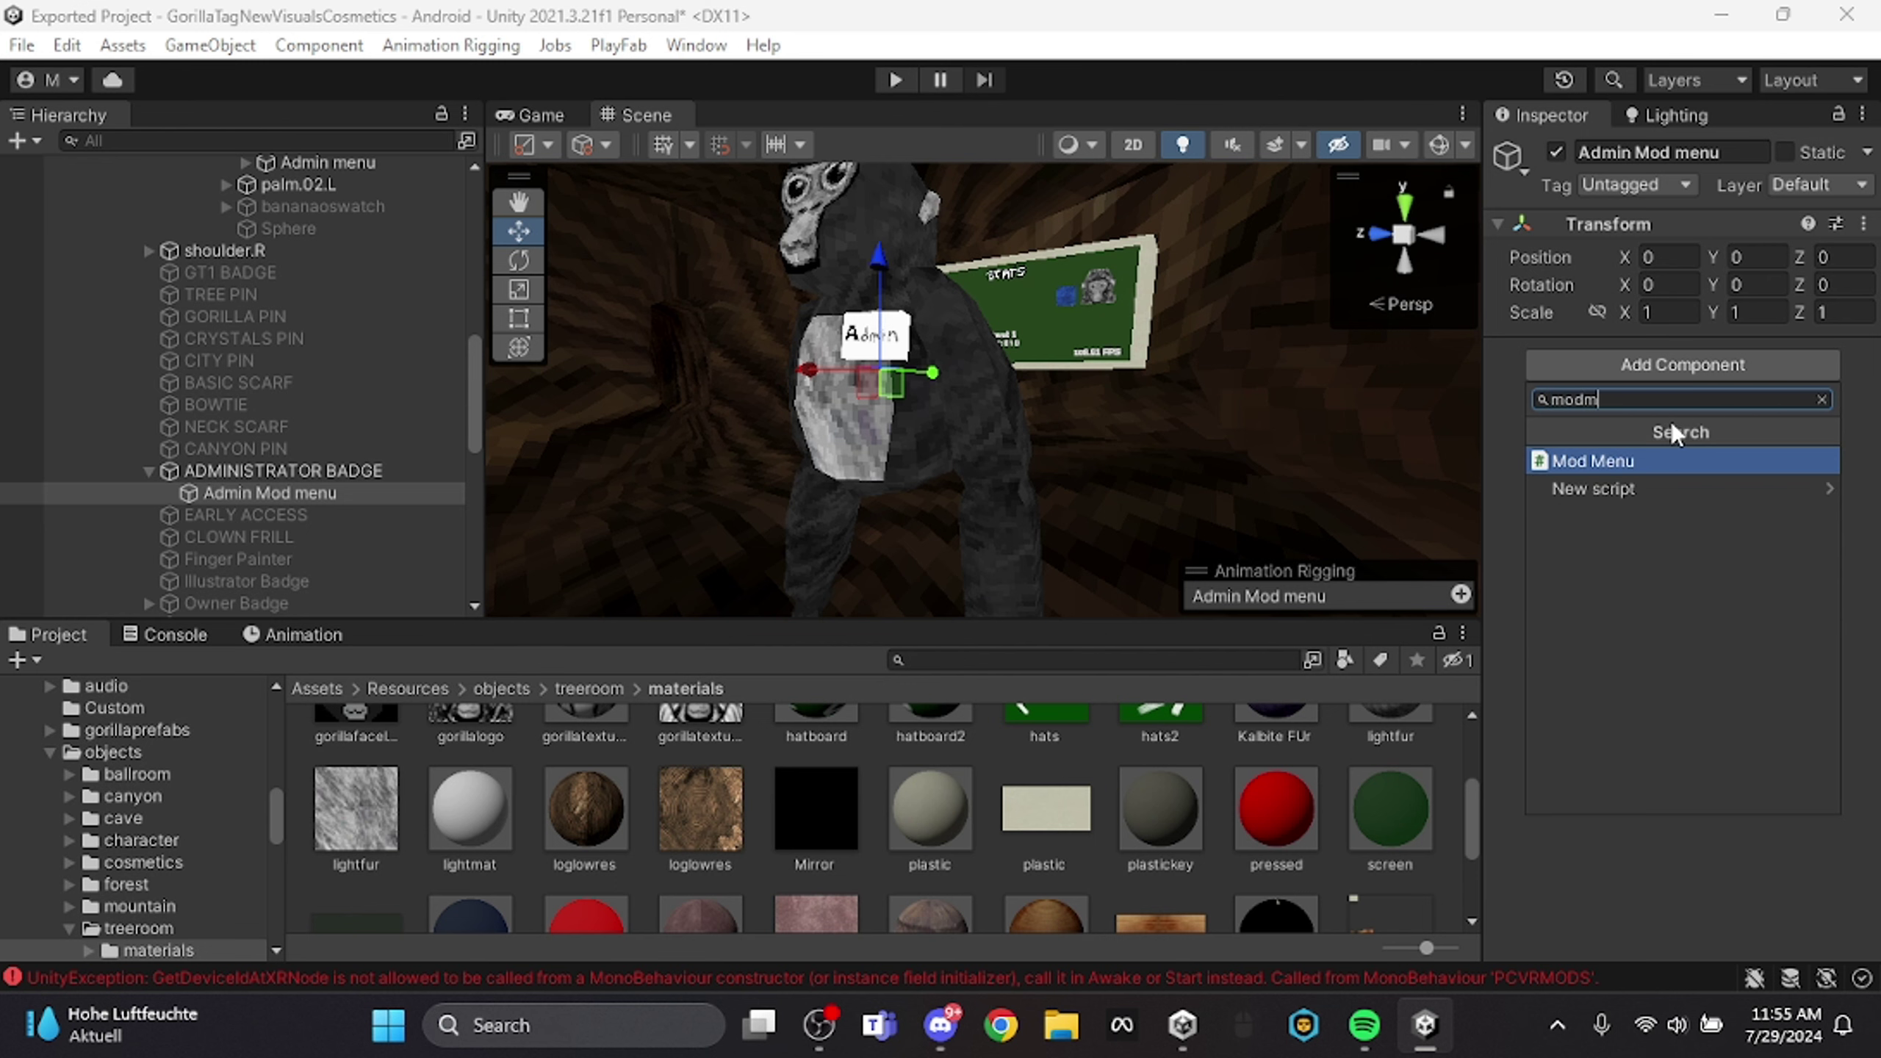
pyautogui.click(1635, 447)
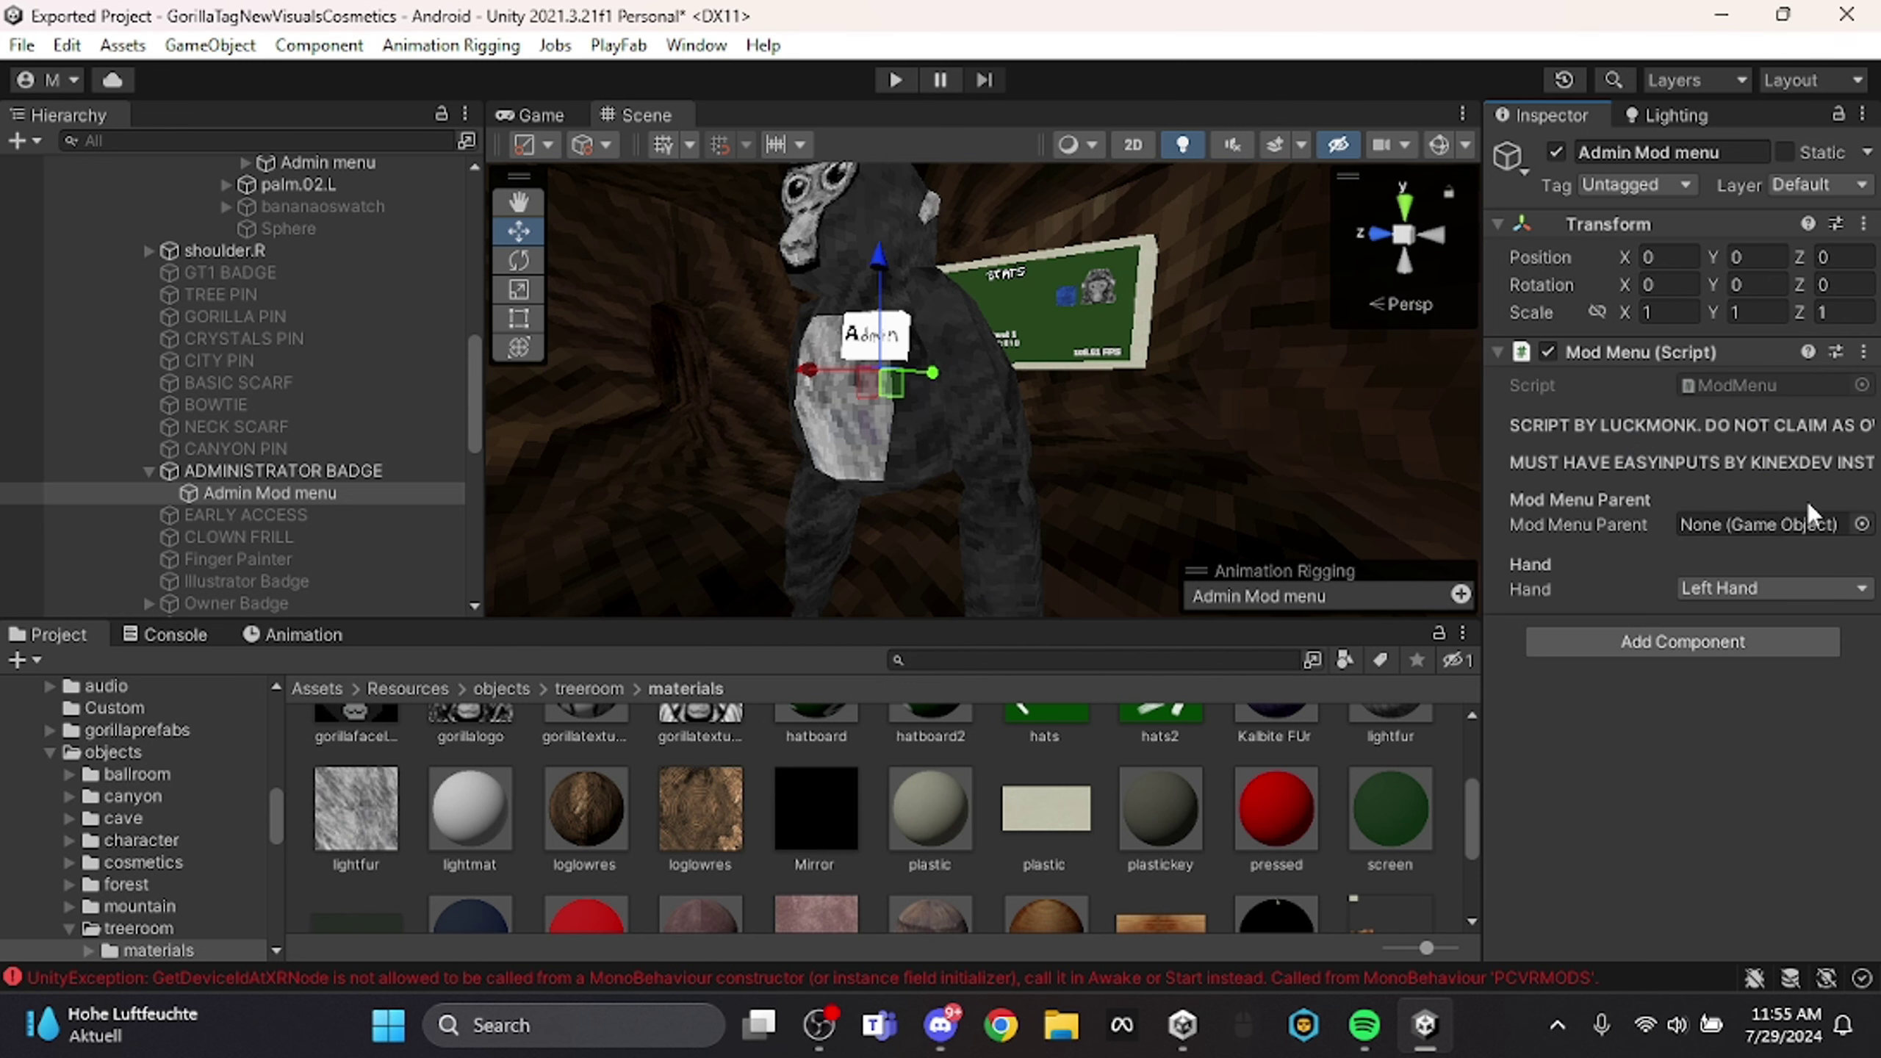
pyautogui.scroll(10, 359, 364)
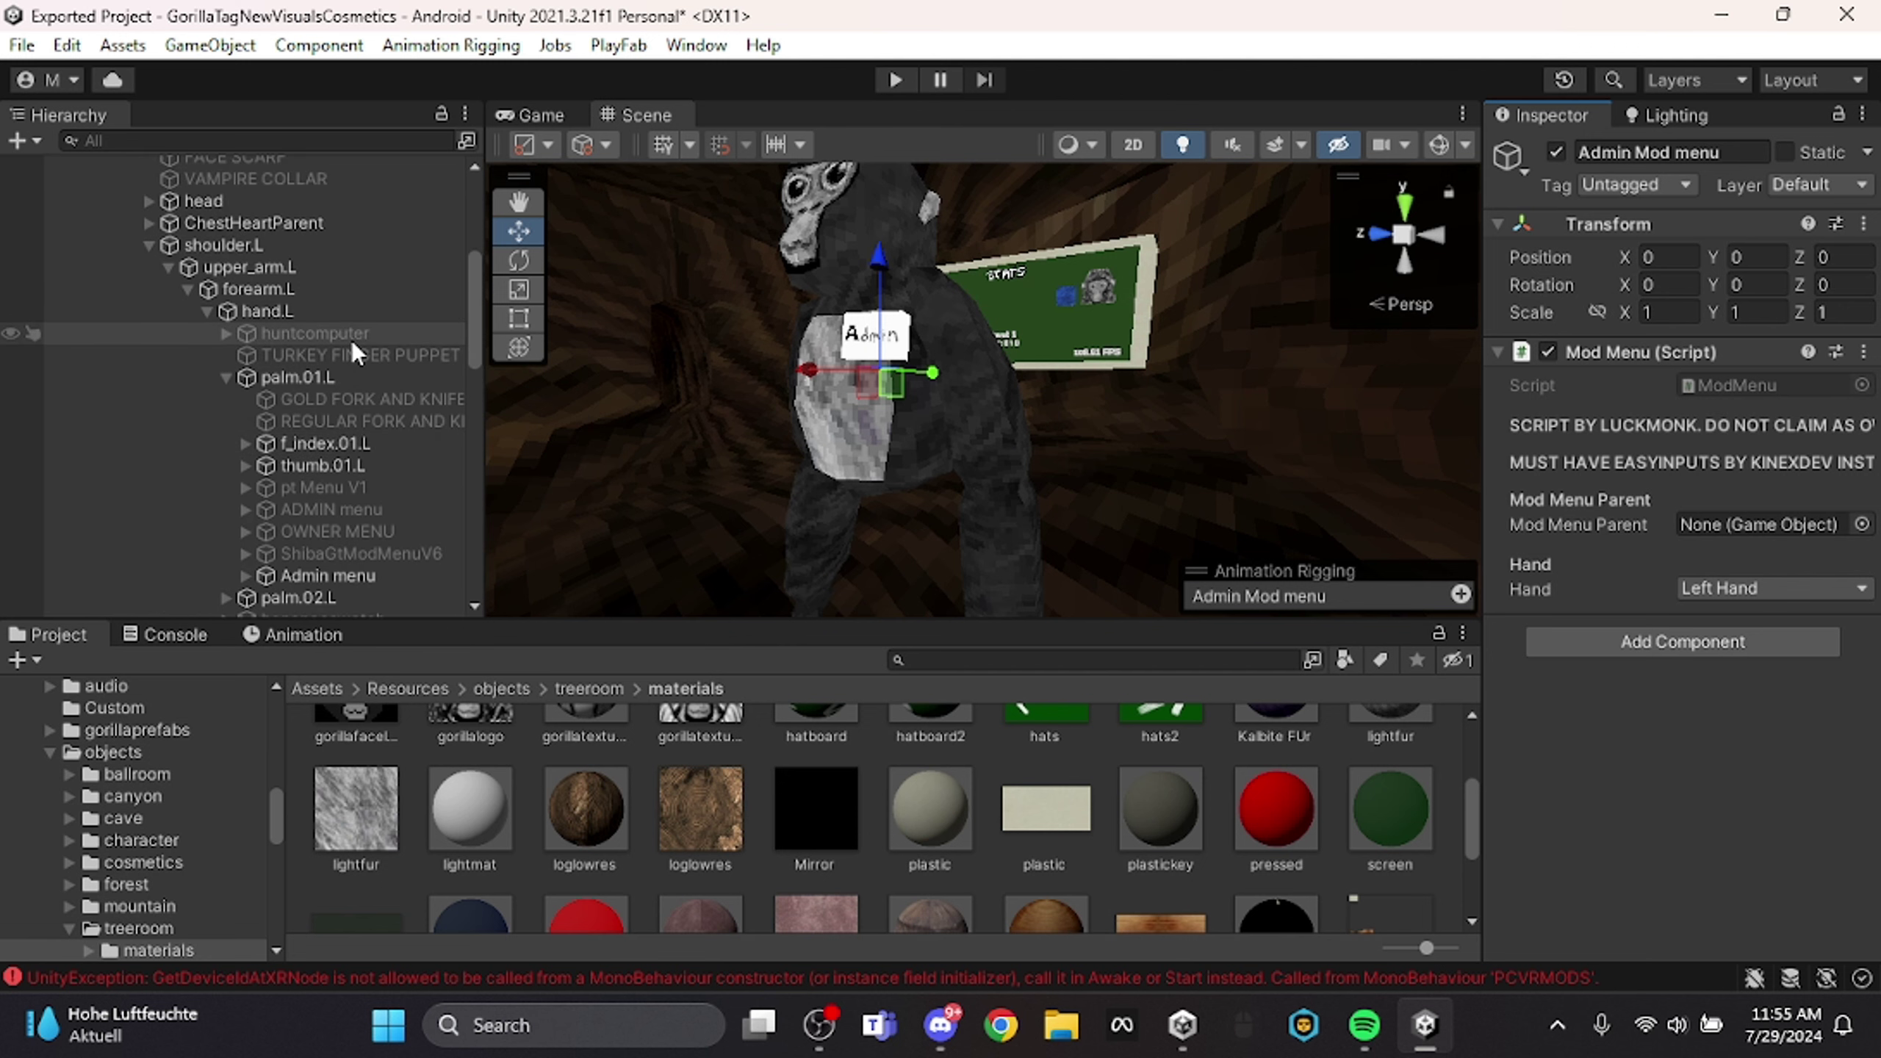
pyautogui.scroll(-2, 351, 338)
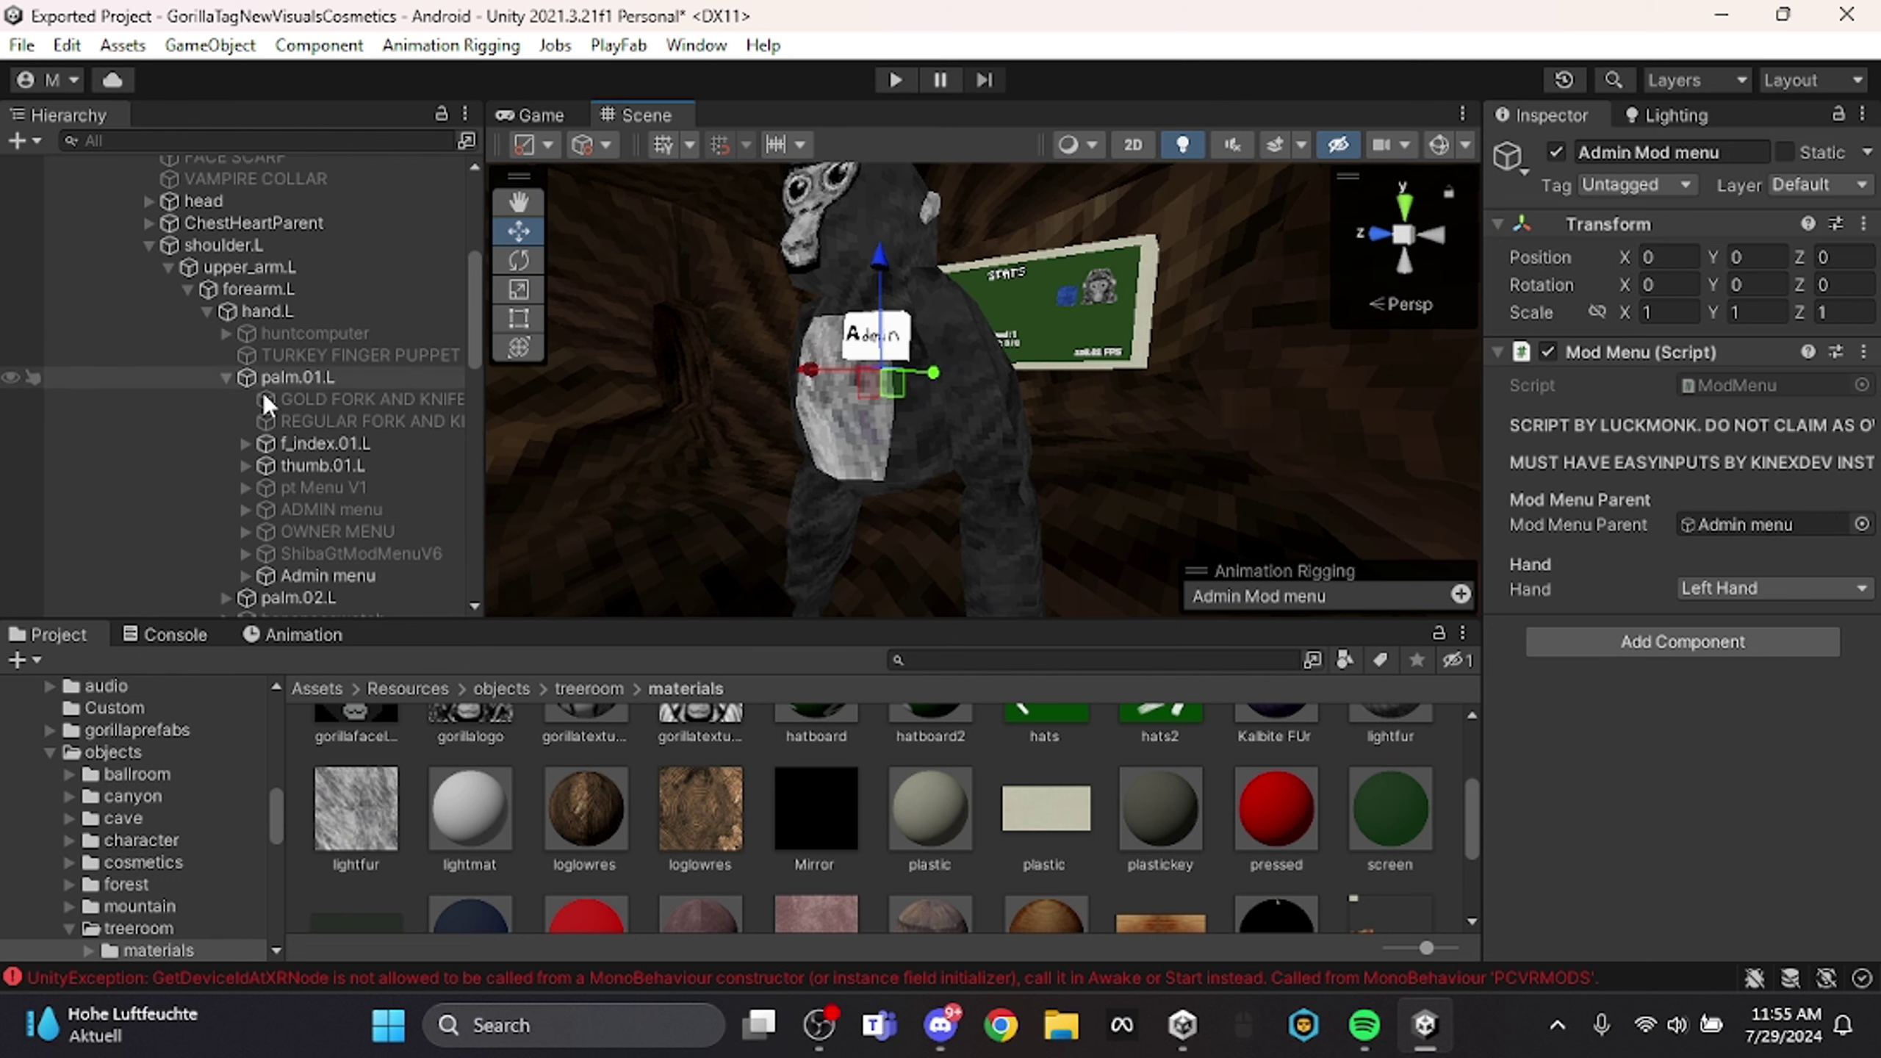
# Examine the admin badge on the gorilla's chest and the front of the mod menu in its hand.
pyautogui.scroll(-4, 278, 389)
pyautogui.press('w')
pyautogui.moveTo(1111, 437); pyautogui.dragTo(708, 136, button='right')
pyautogui.press('s')
pyautogui.press('d')
pyautogui.press('d')
pyautogui.press('w')
pyautogui.moveTo(874, 244); pyautogui.dragTo(717, 277, button='right')
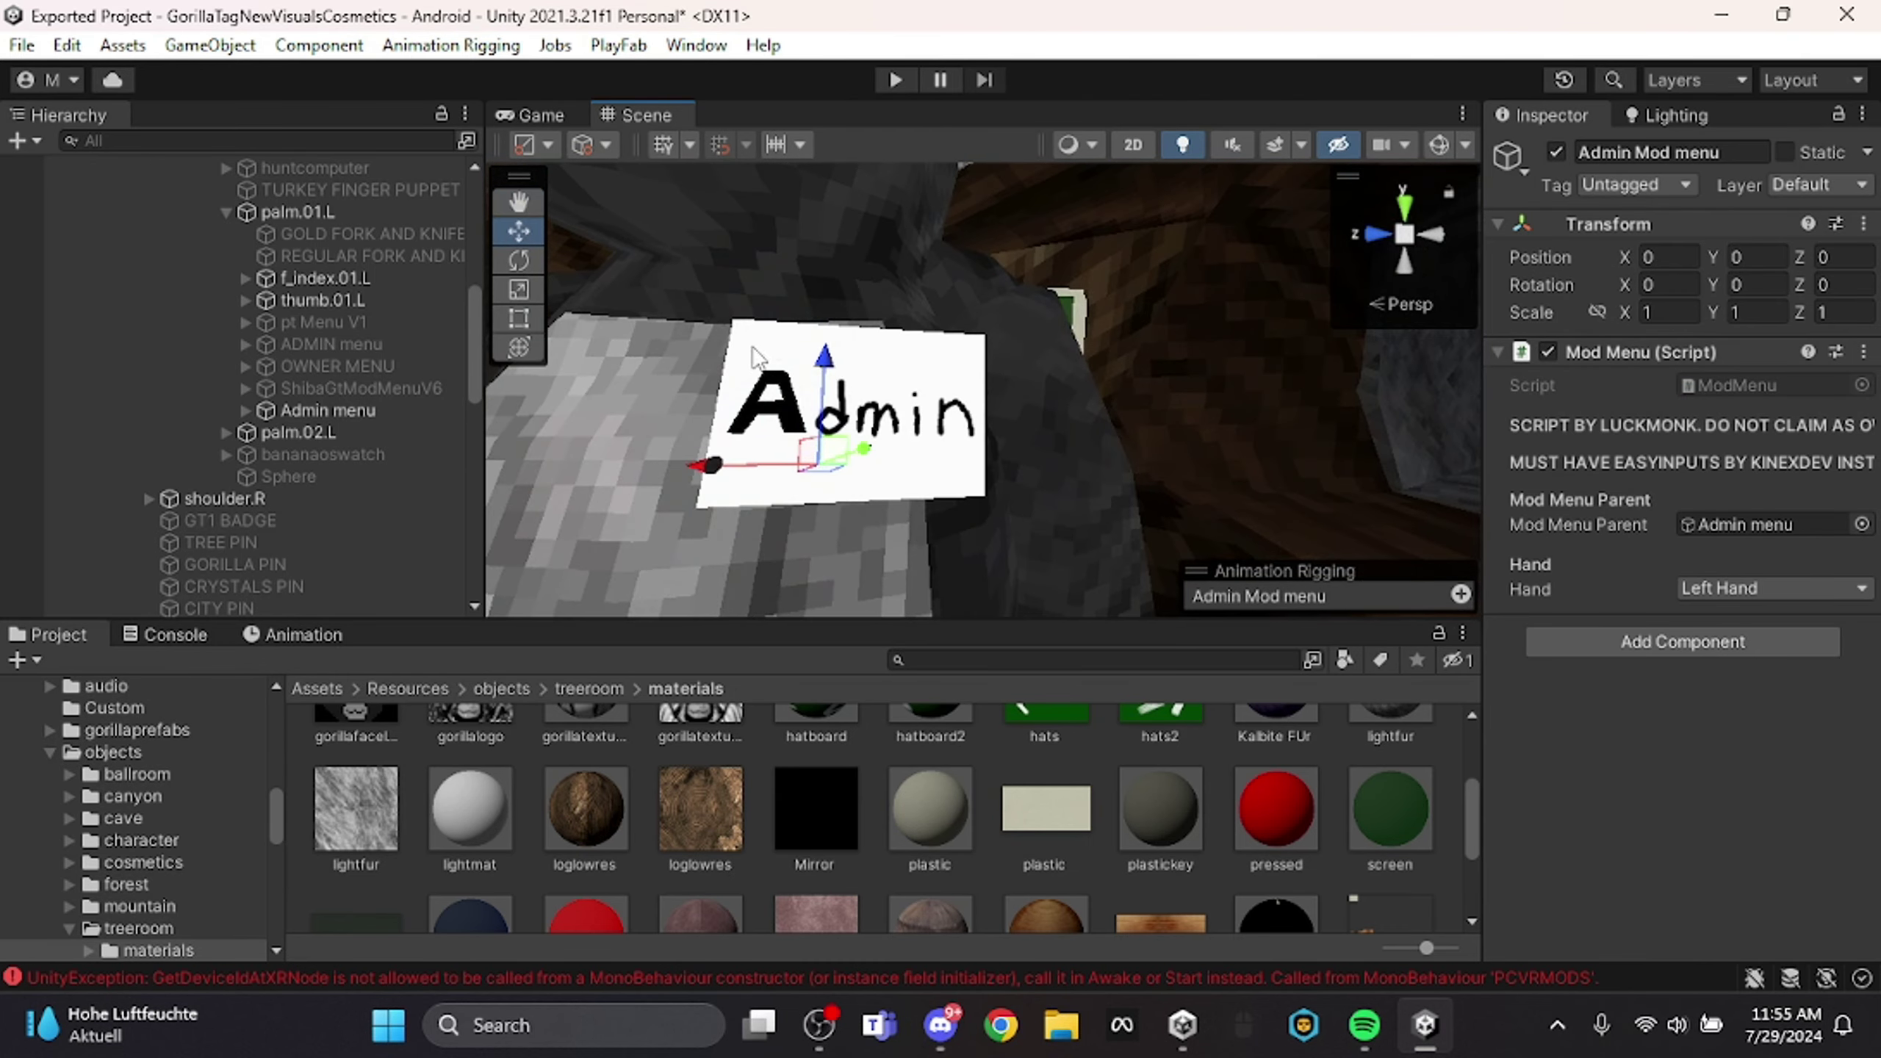
pyautogui.moveTo(754, 356); pyautogui.dragTo(703, 193, button='right')
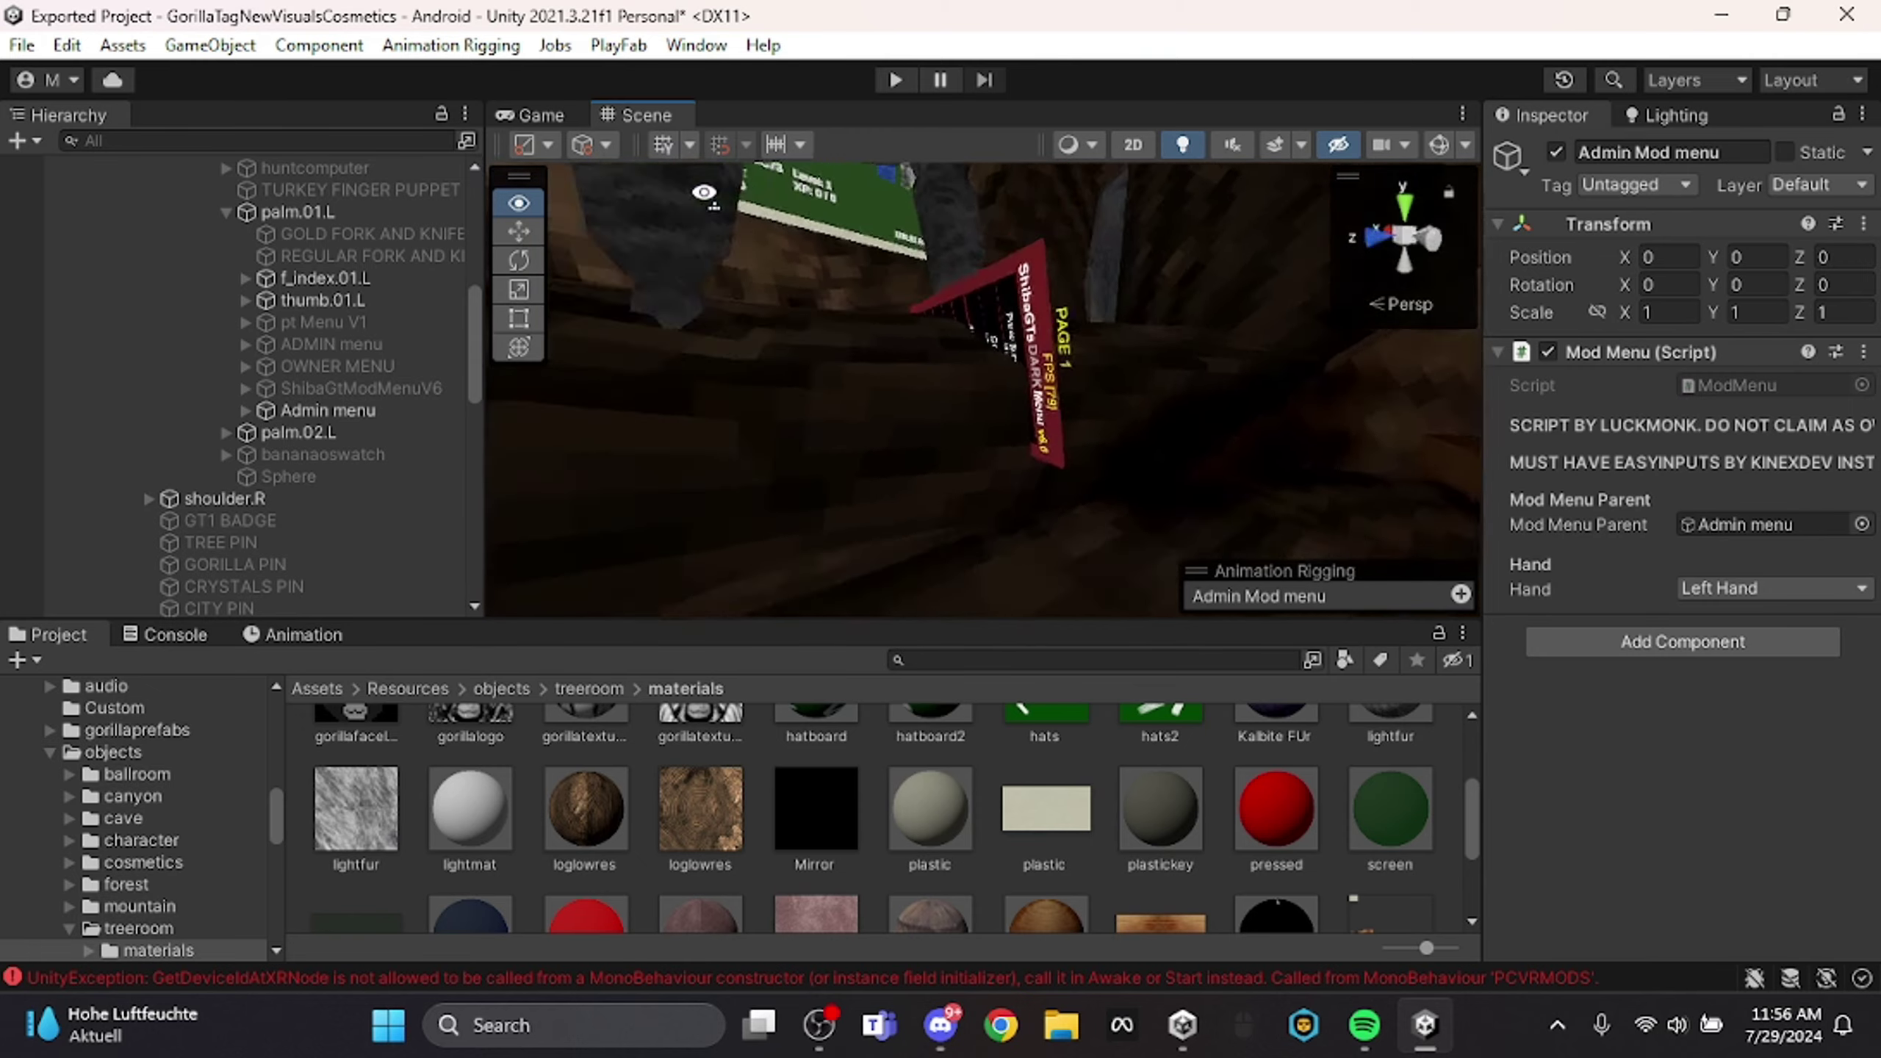
pyautogui.press('f')
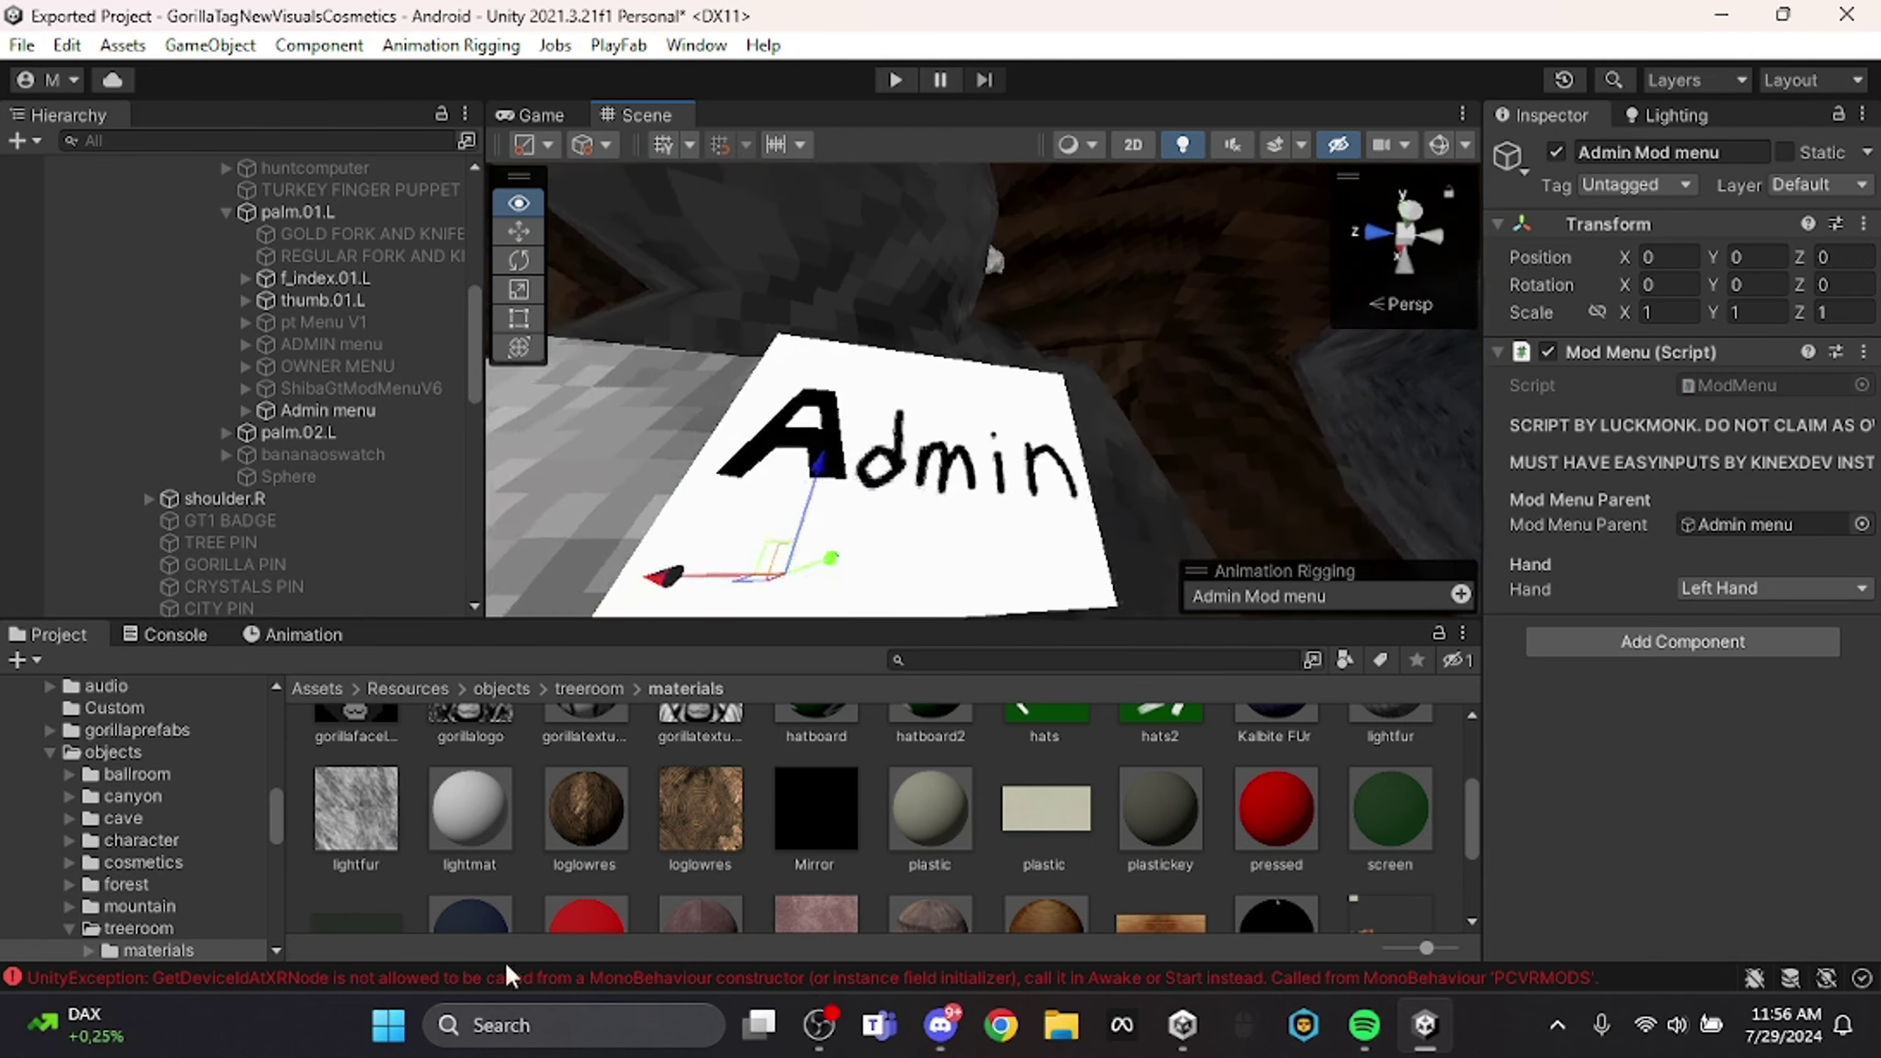
pyautogui.moveTo(506, 964); pyautogui.dragTo(1045, 518, button='right')
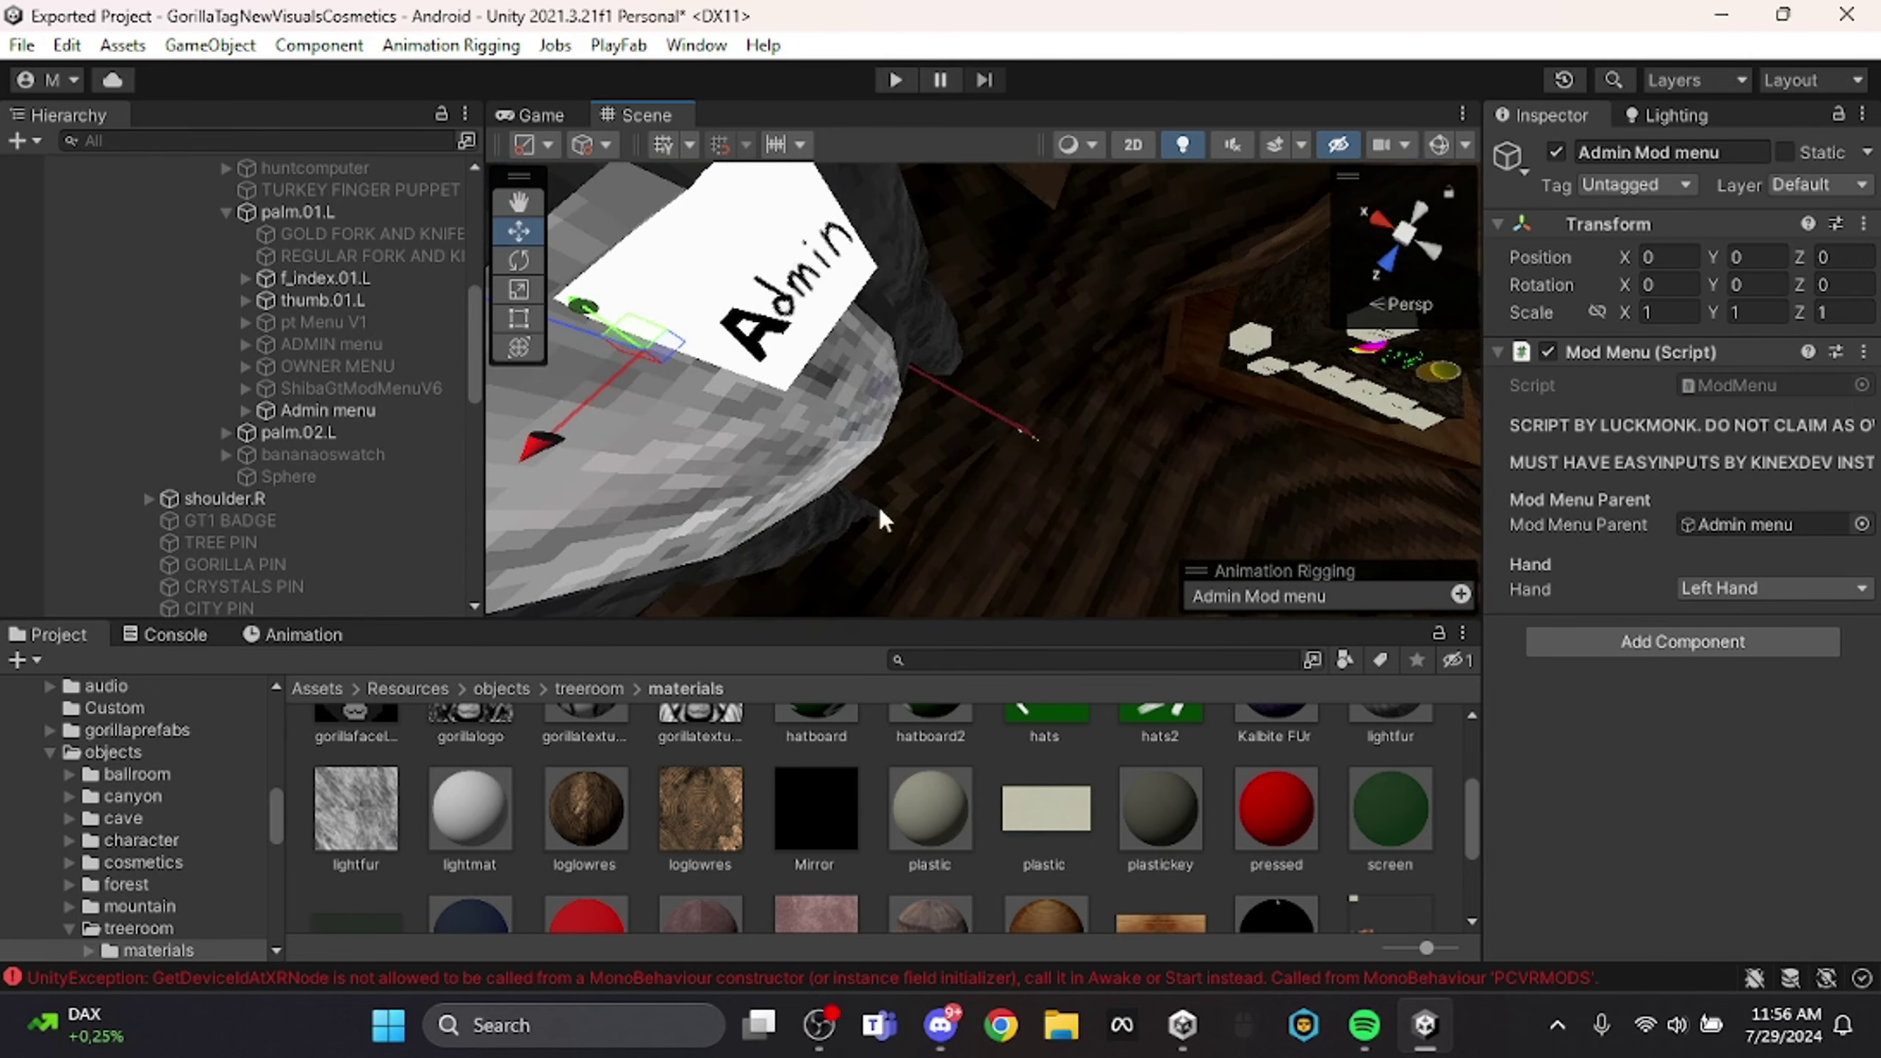
pyautogui.moveTo(956, 431); pyautogui.dragTo(1282, 324, button='right')
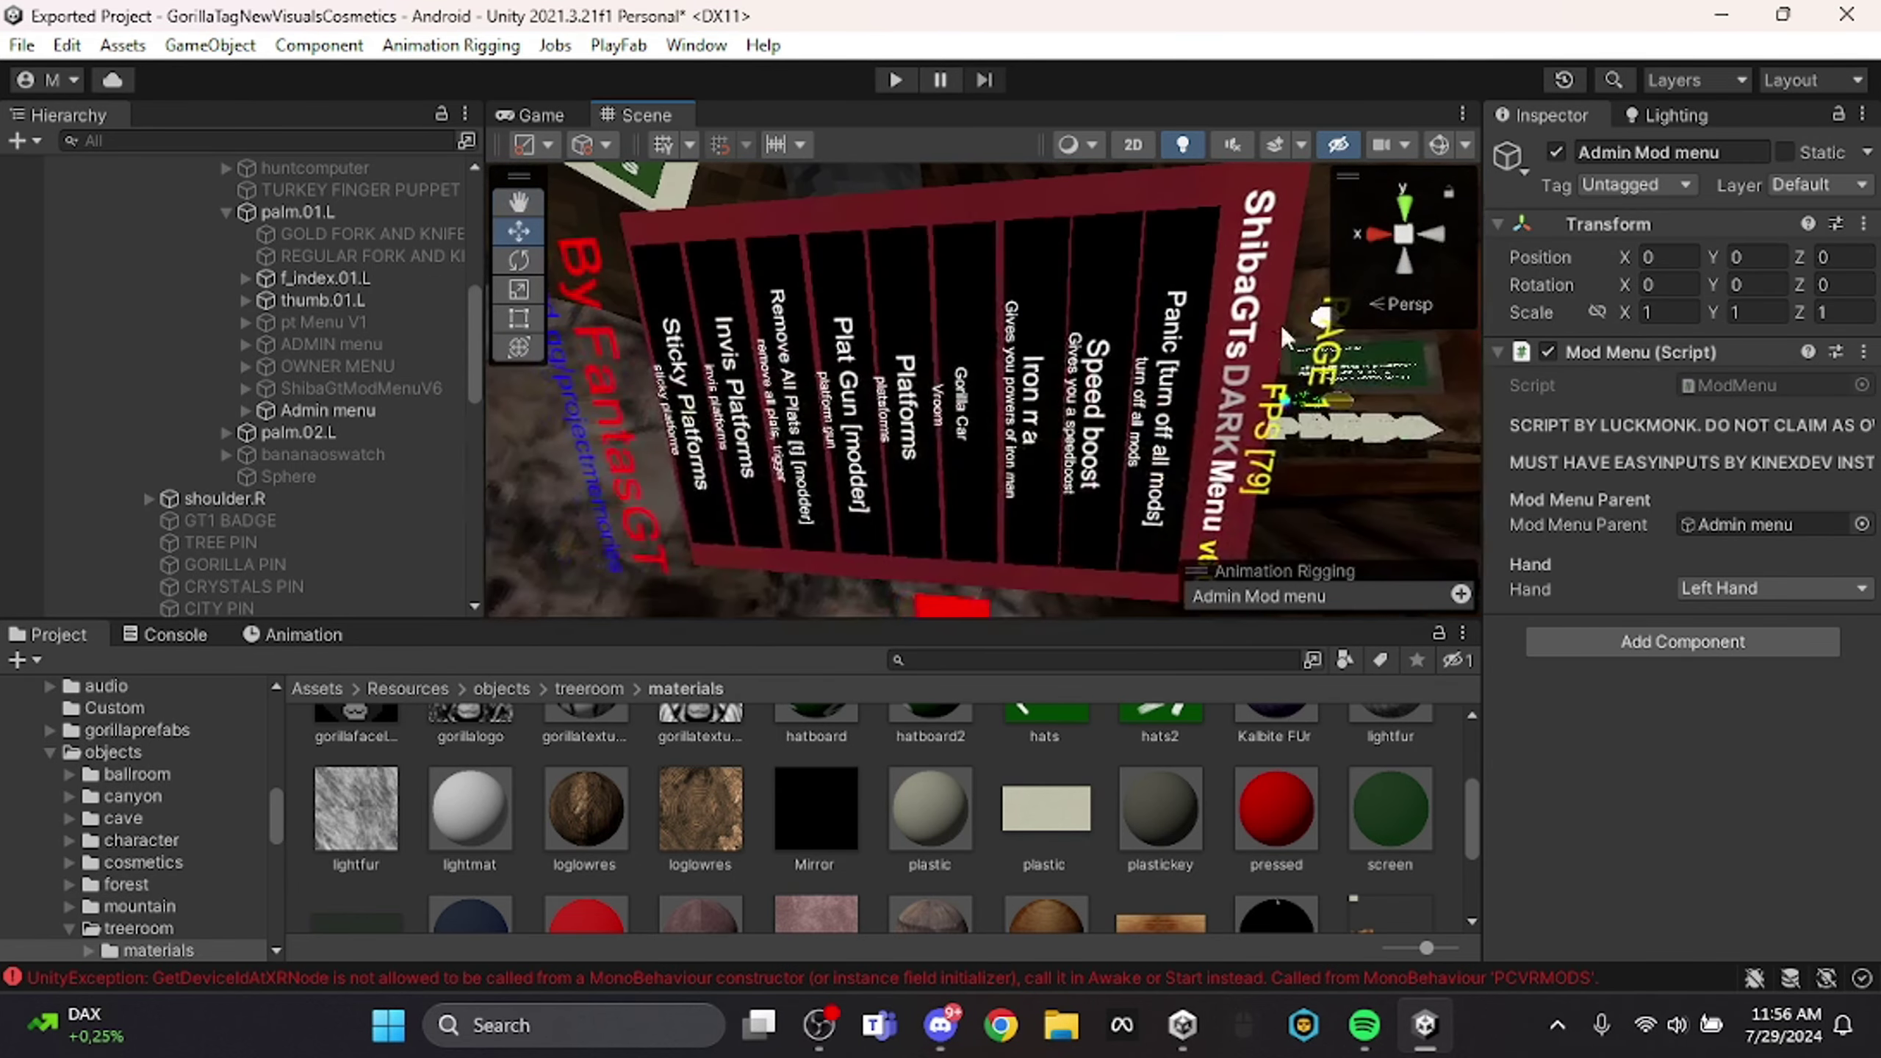
# Change the Platforms button's title text in the Admin menu to "Mod menu no cosmetic".
pyautogui.click(953, 361)
pyautogui.scroll(4, 953, 374)
pyautogui.click(852, 379)
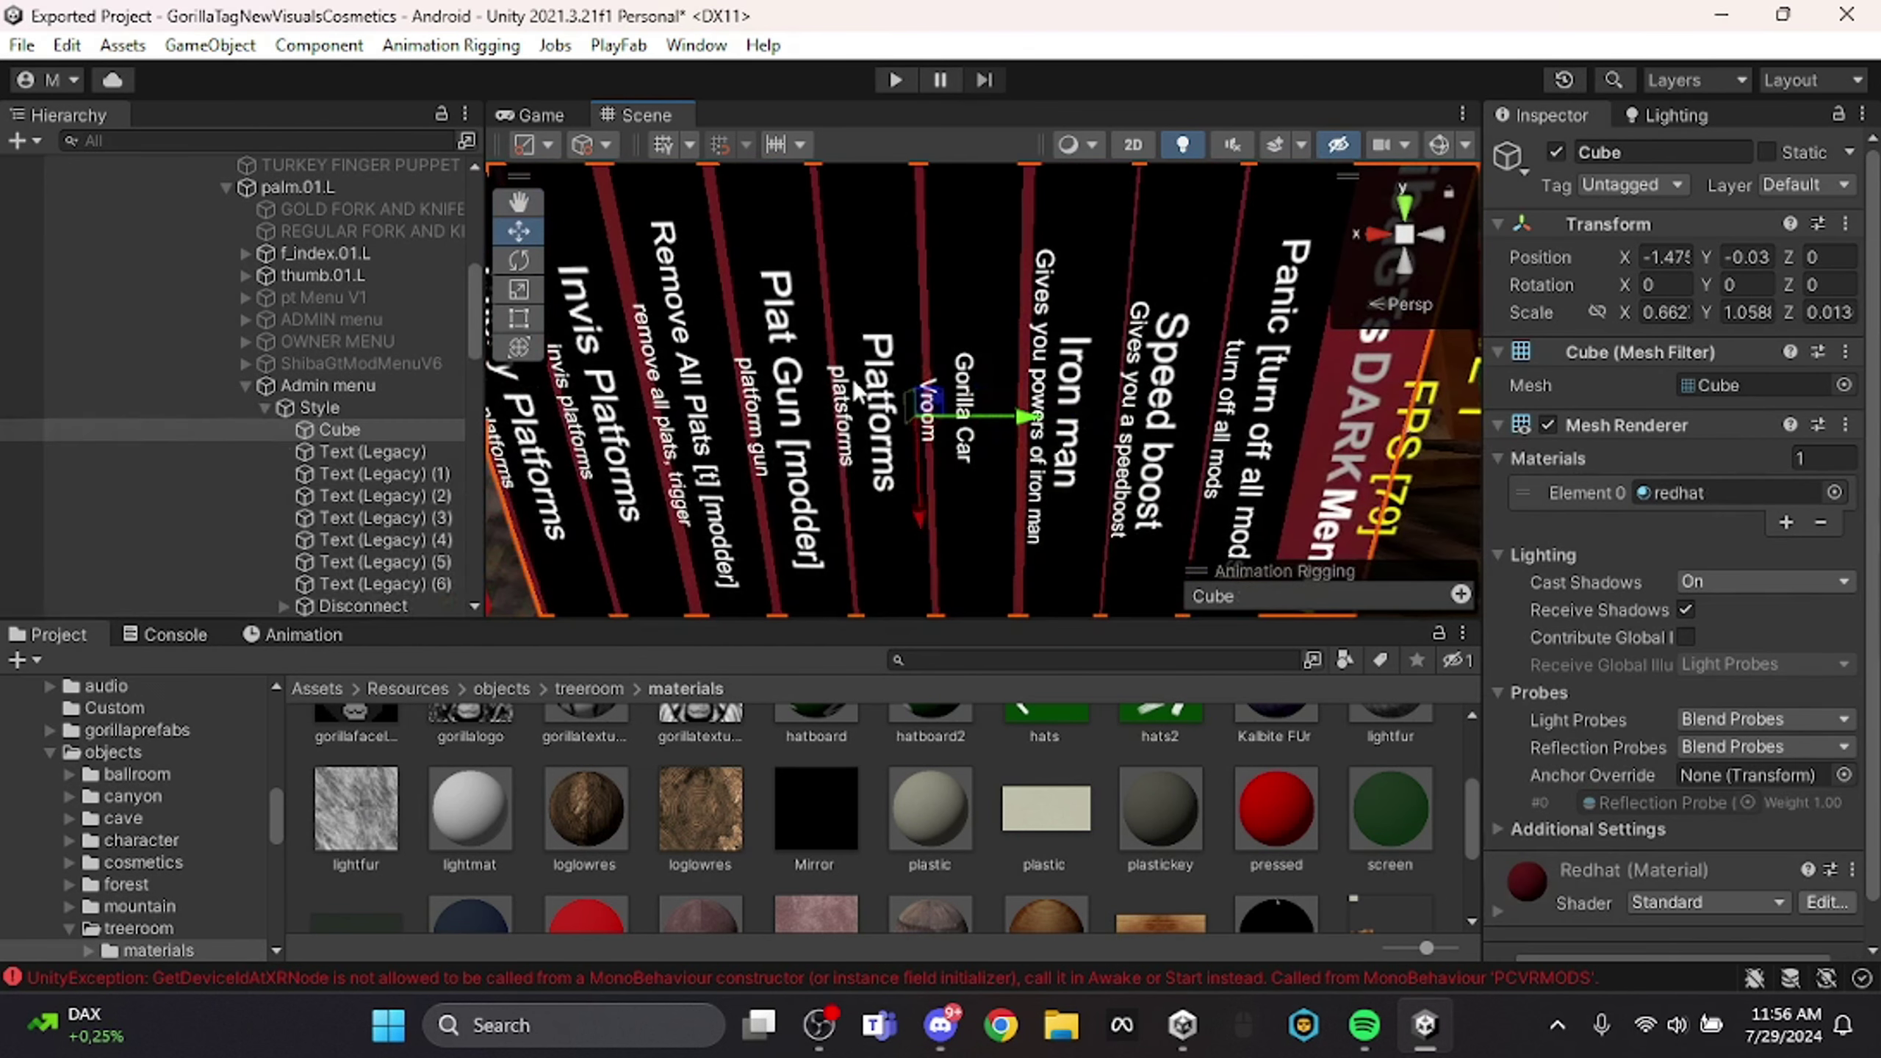
pyautogui.click(868, 388)
pyautogui.moveTo(870, 390); pyautogui.dragTo(1294, 296, button='right')
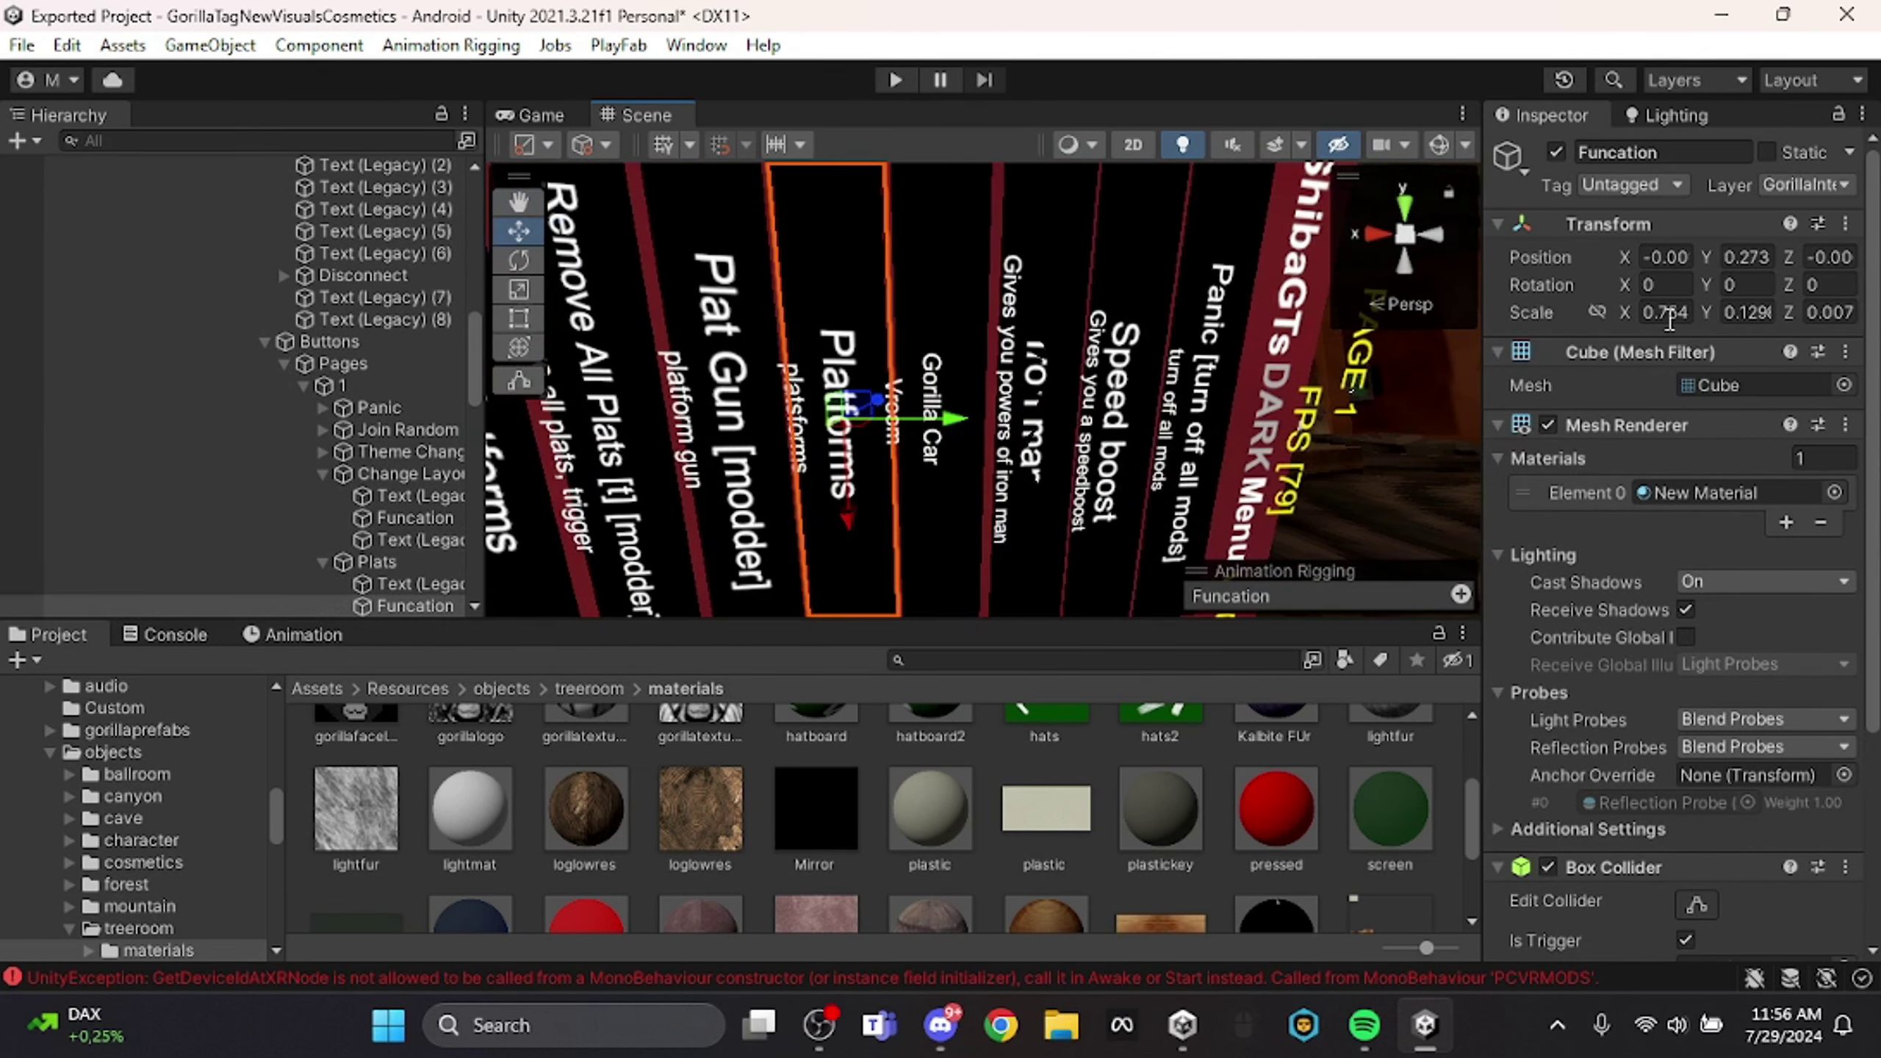
pyautogui.scroll(-1, 1669, 320)
pyautogui.scroll(-3, 362, 600)
pyautogui.click(392, 419)
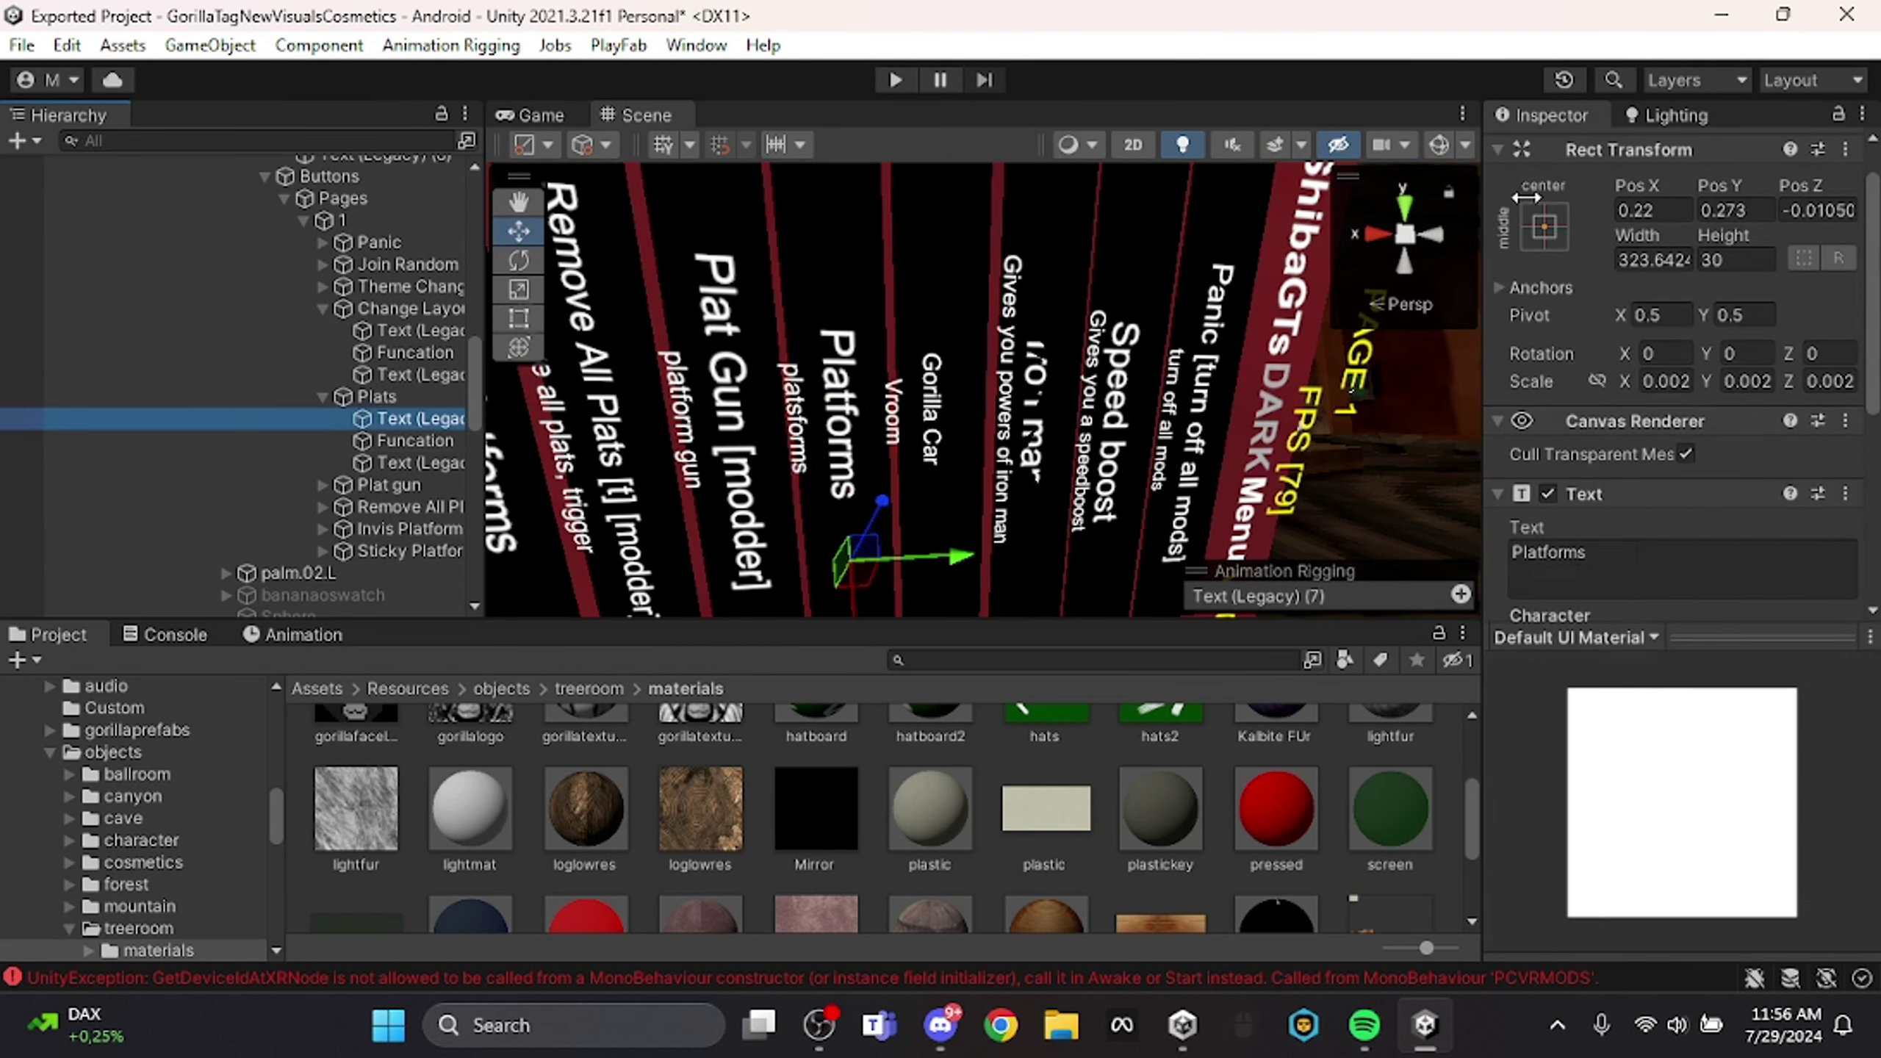
pyautogui.doubleClick(1626, 562)
pyautogui.press('BackSpace')
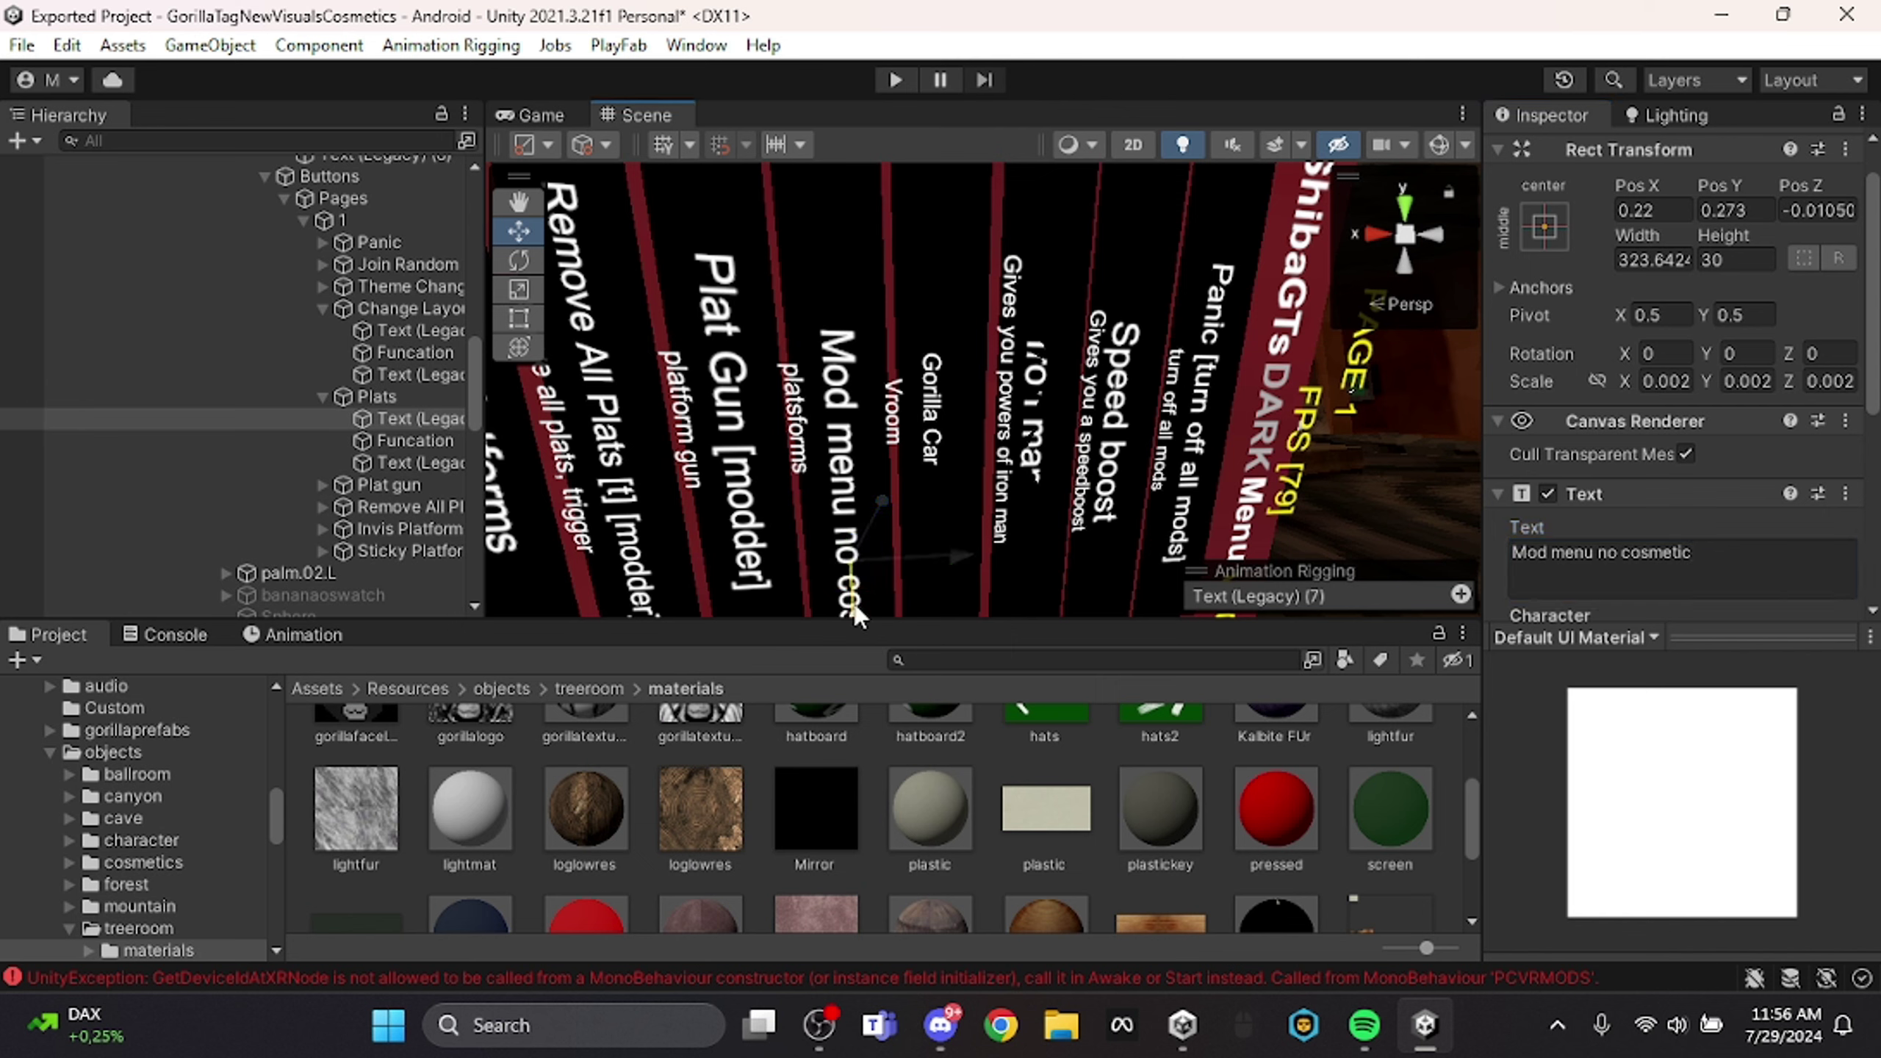
# Move the "Mod menu no cosmetic" title along its button to a Pos X of about 0.041.
pyautogui.moveTo(857, 615); pyautogui.dragTo(812, 411)
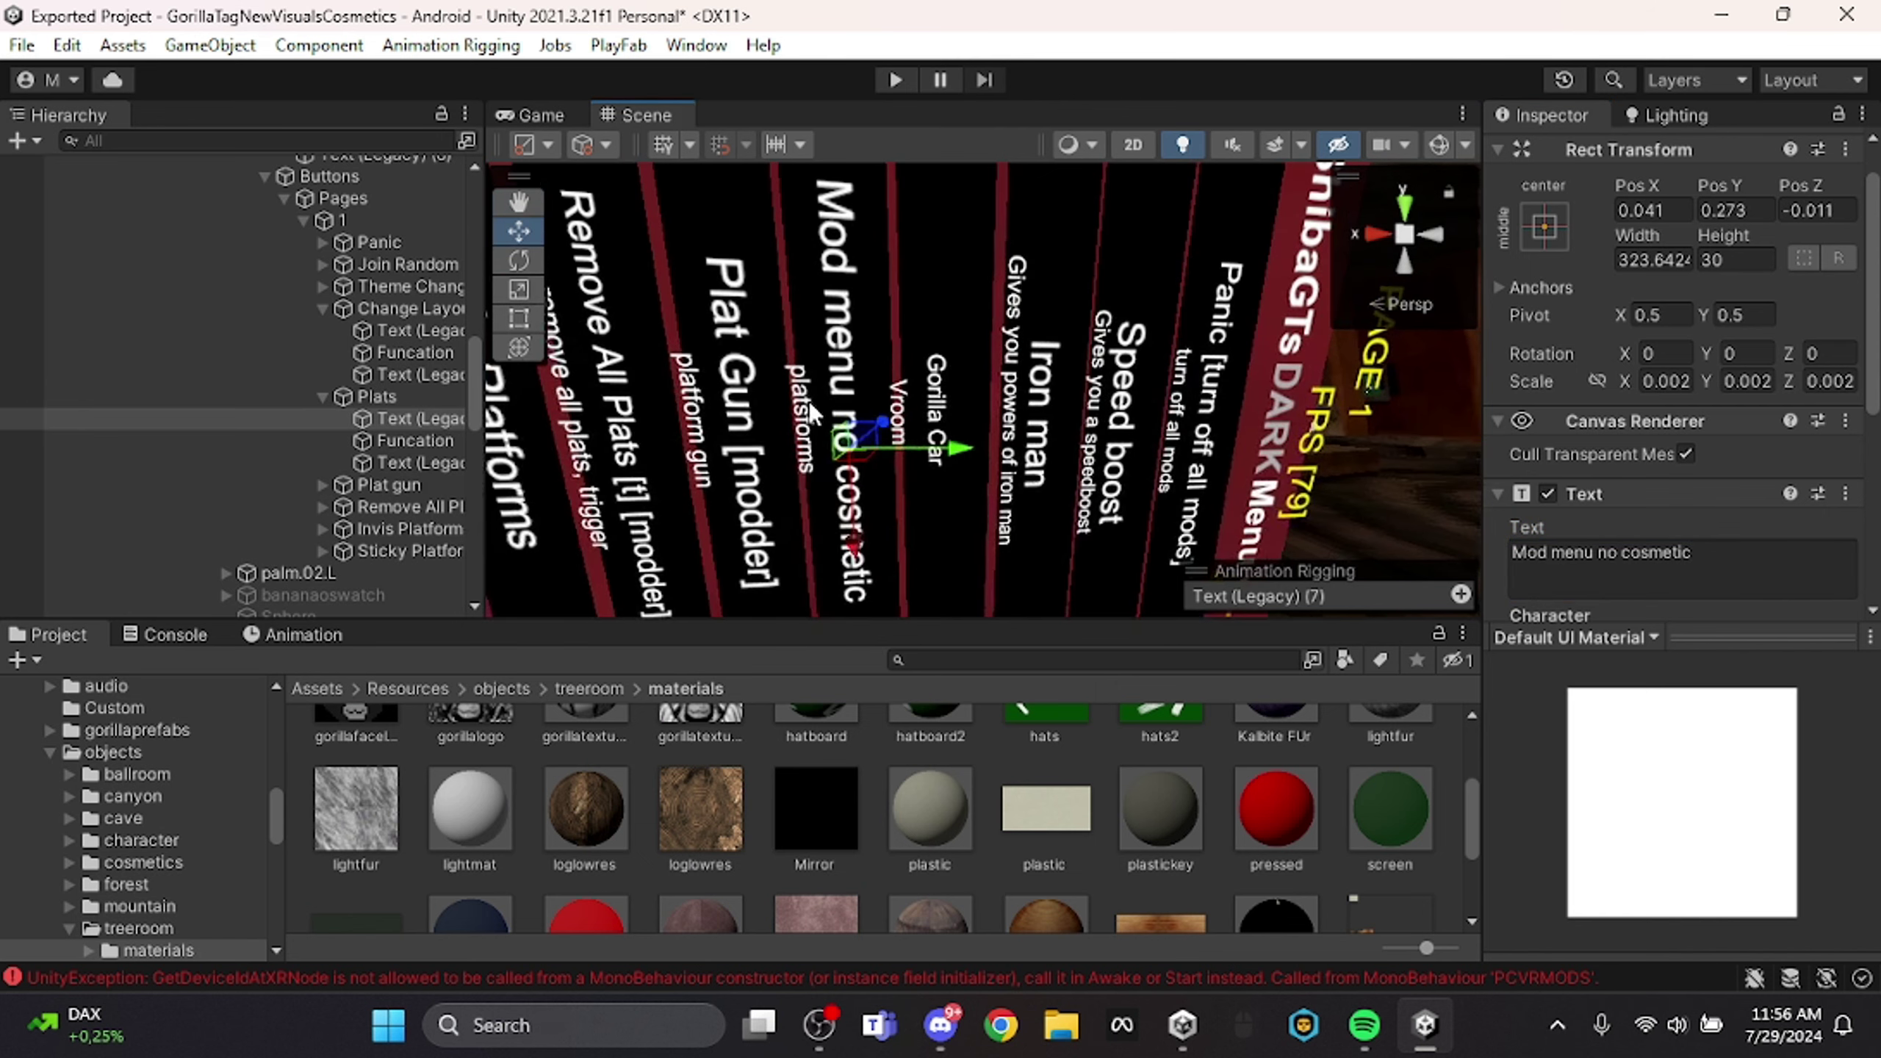
pyautogui.moveTo(1147, 359); pyautogui.dragTo(939, 364, button='right')
pyautogui.press('s')
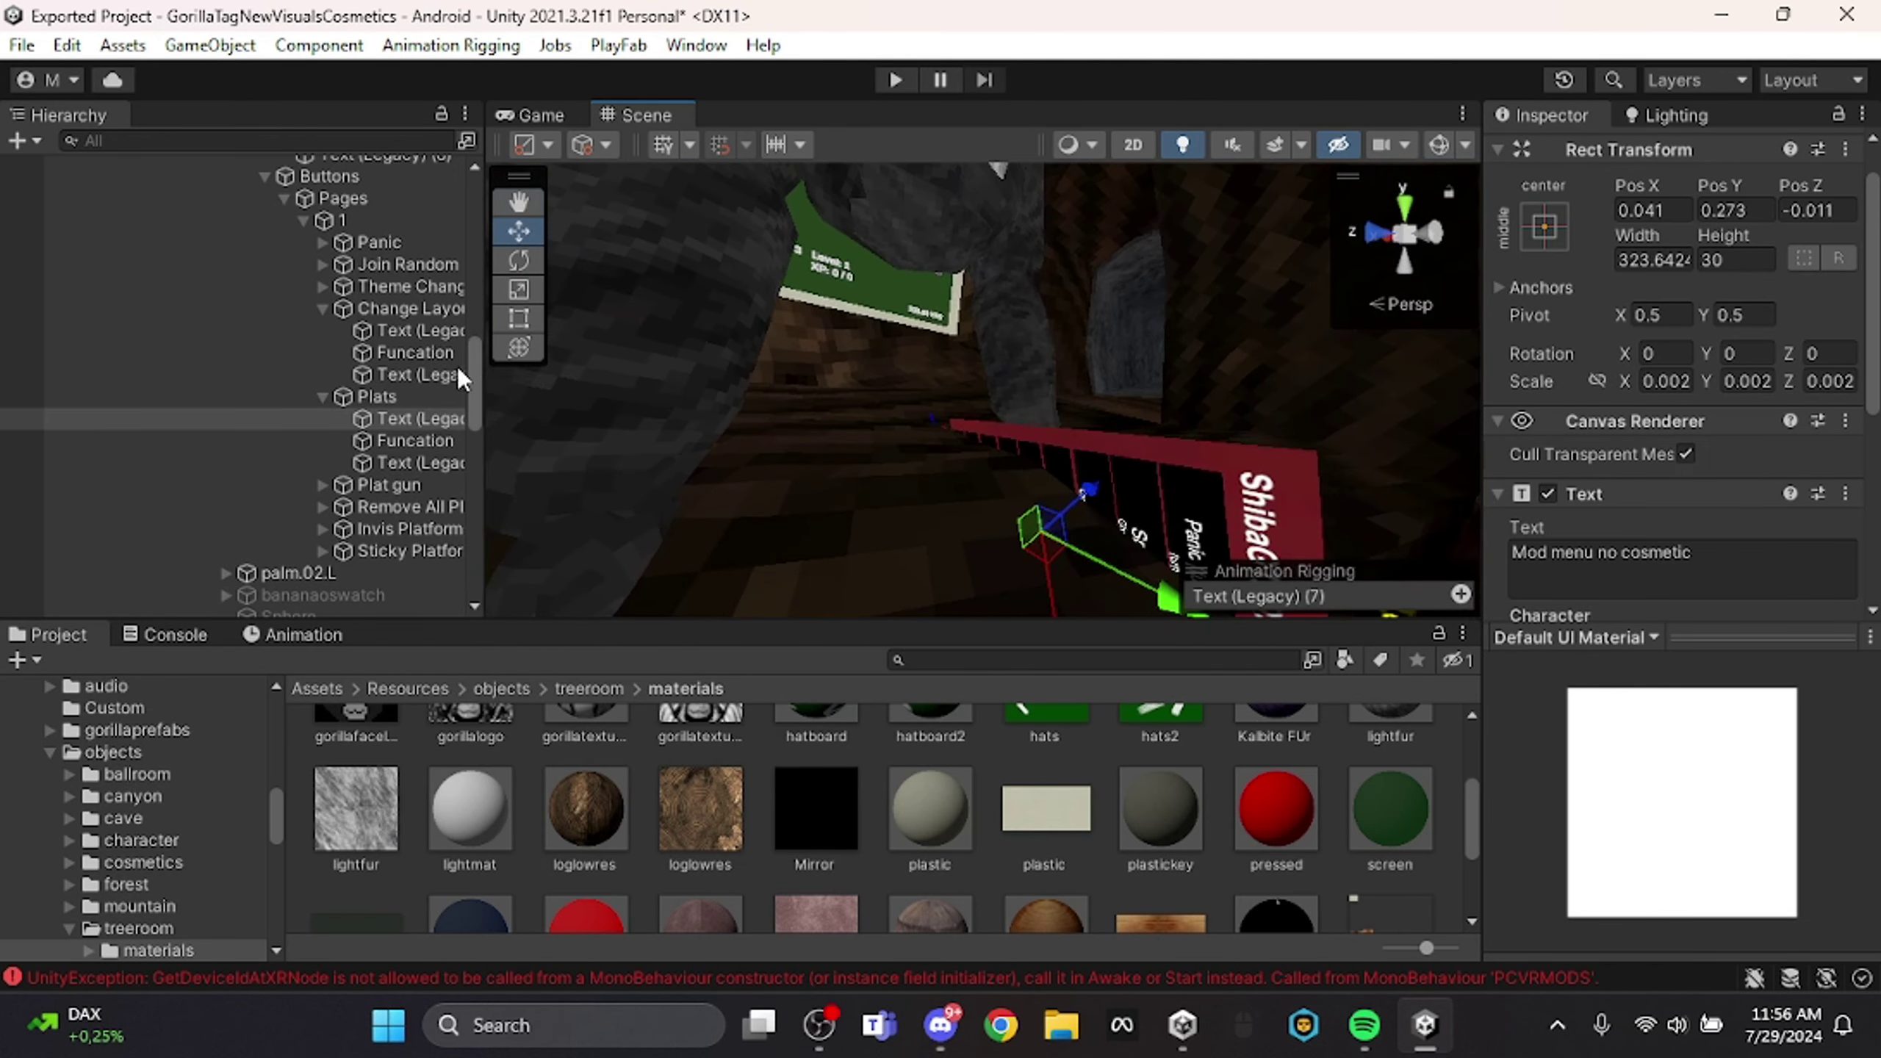
# Add the Banana OS Menu Button script to the Funcation object under Plats.
pyautogui.click(382, 398)
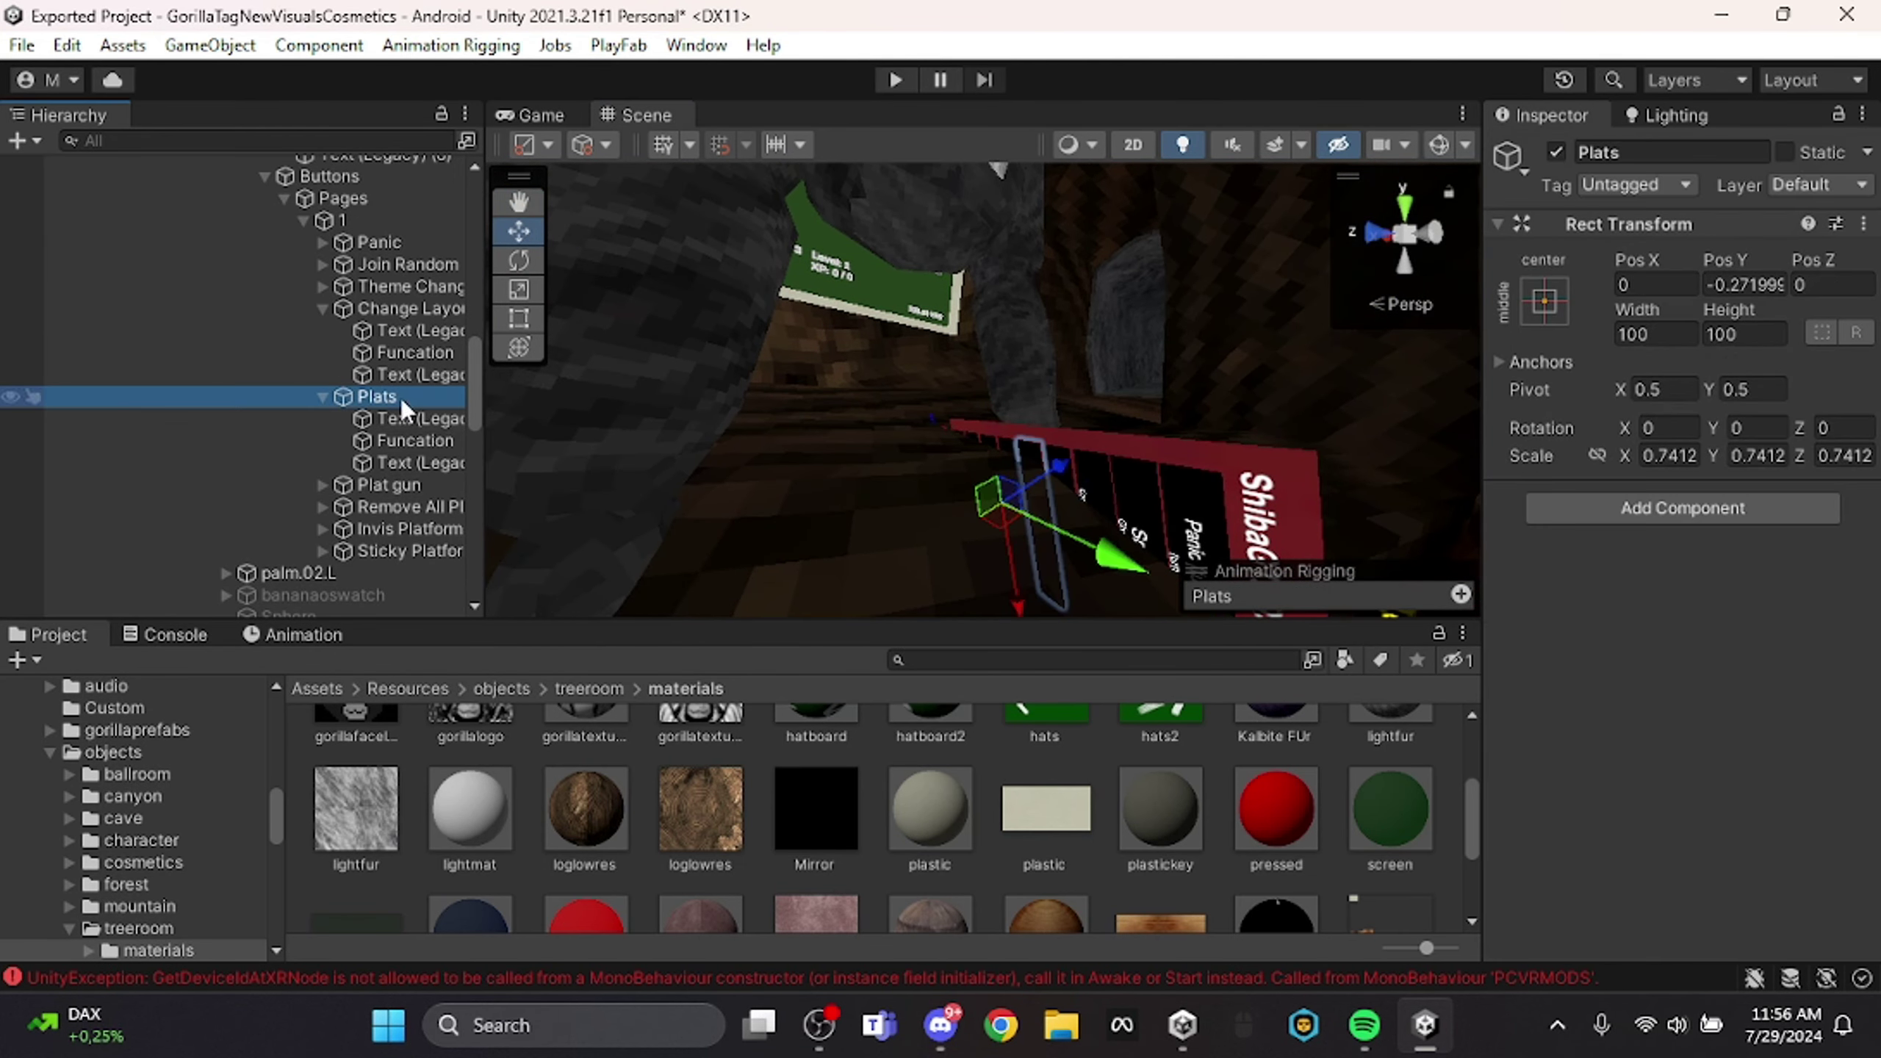
pyautogui.click(414, 440)
pyautogui.scroll(-4, 1704, 667)
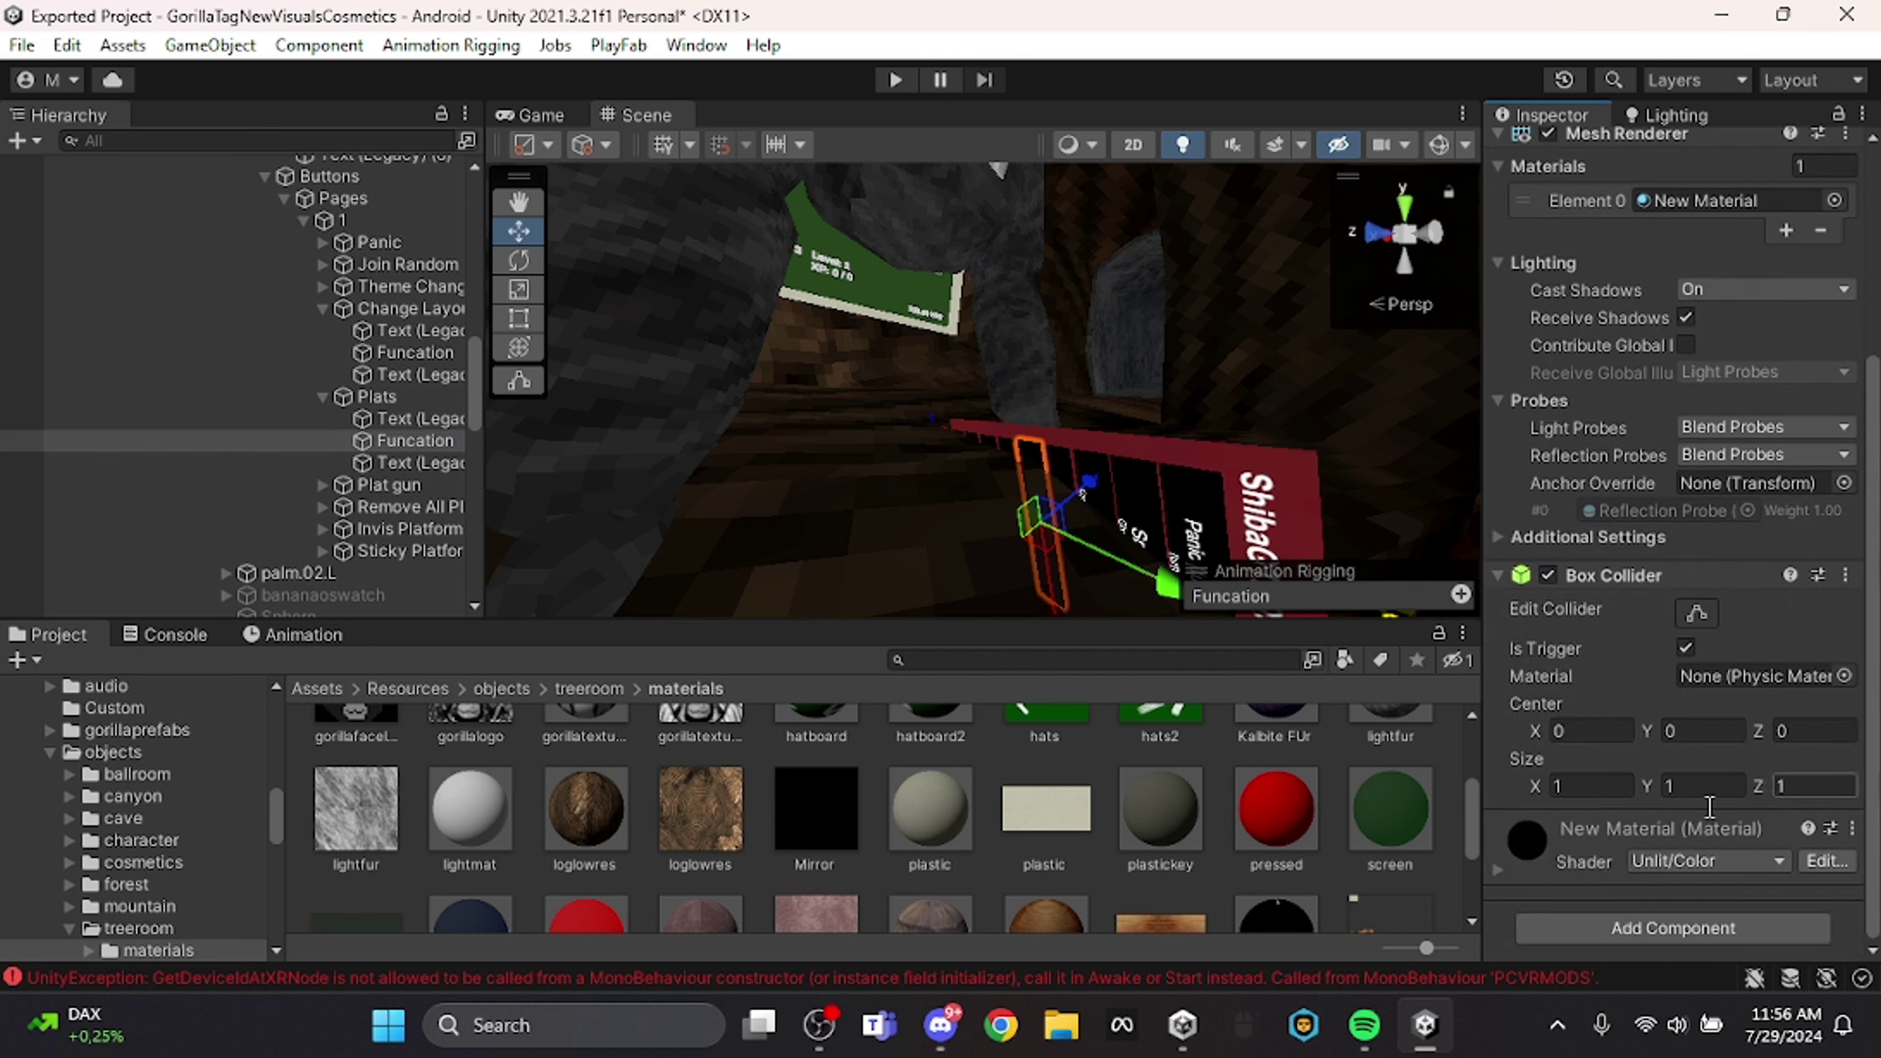
pyautogui.click(1638, 936)
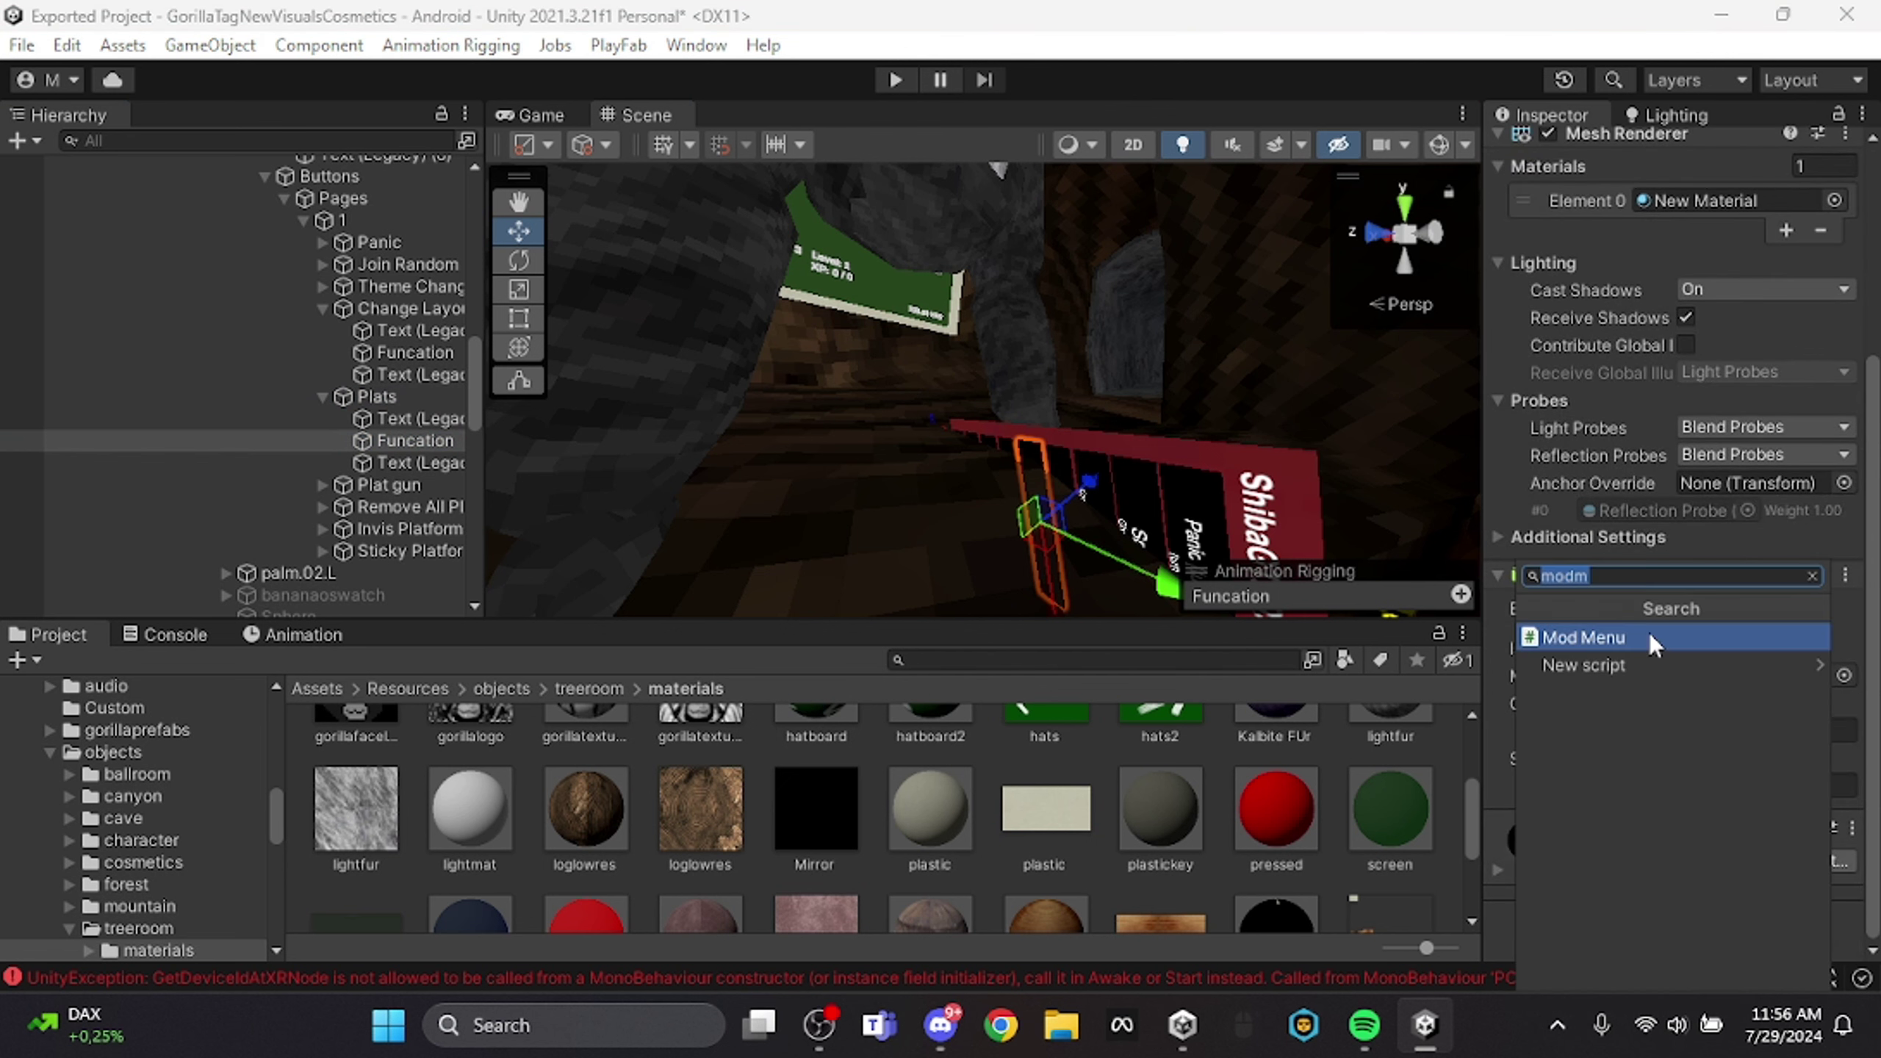
pyautogui.write('banan')
pyautogui.click(1653, 641)
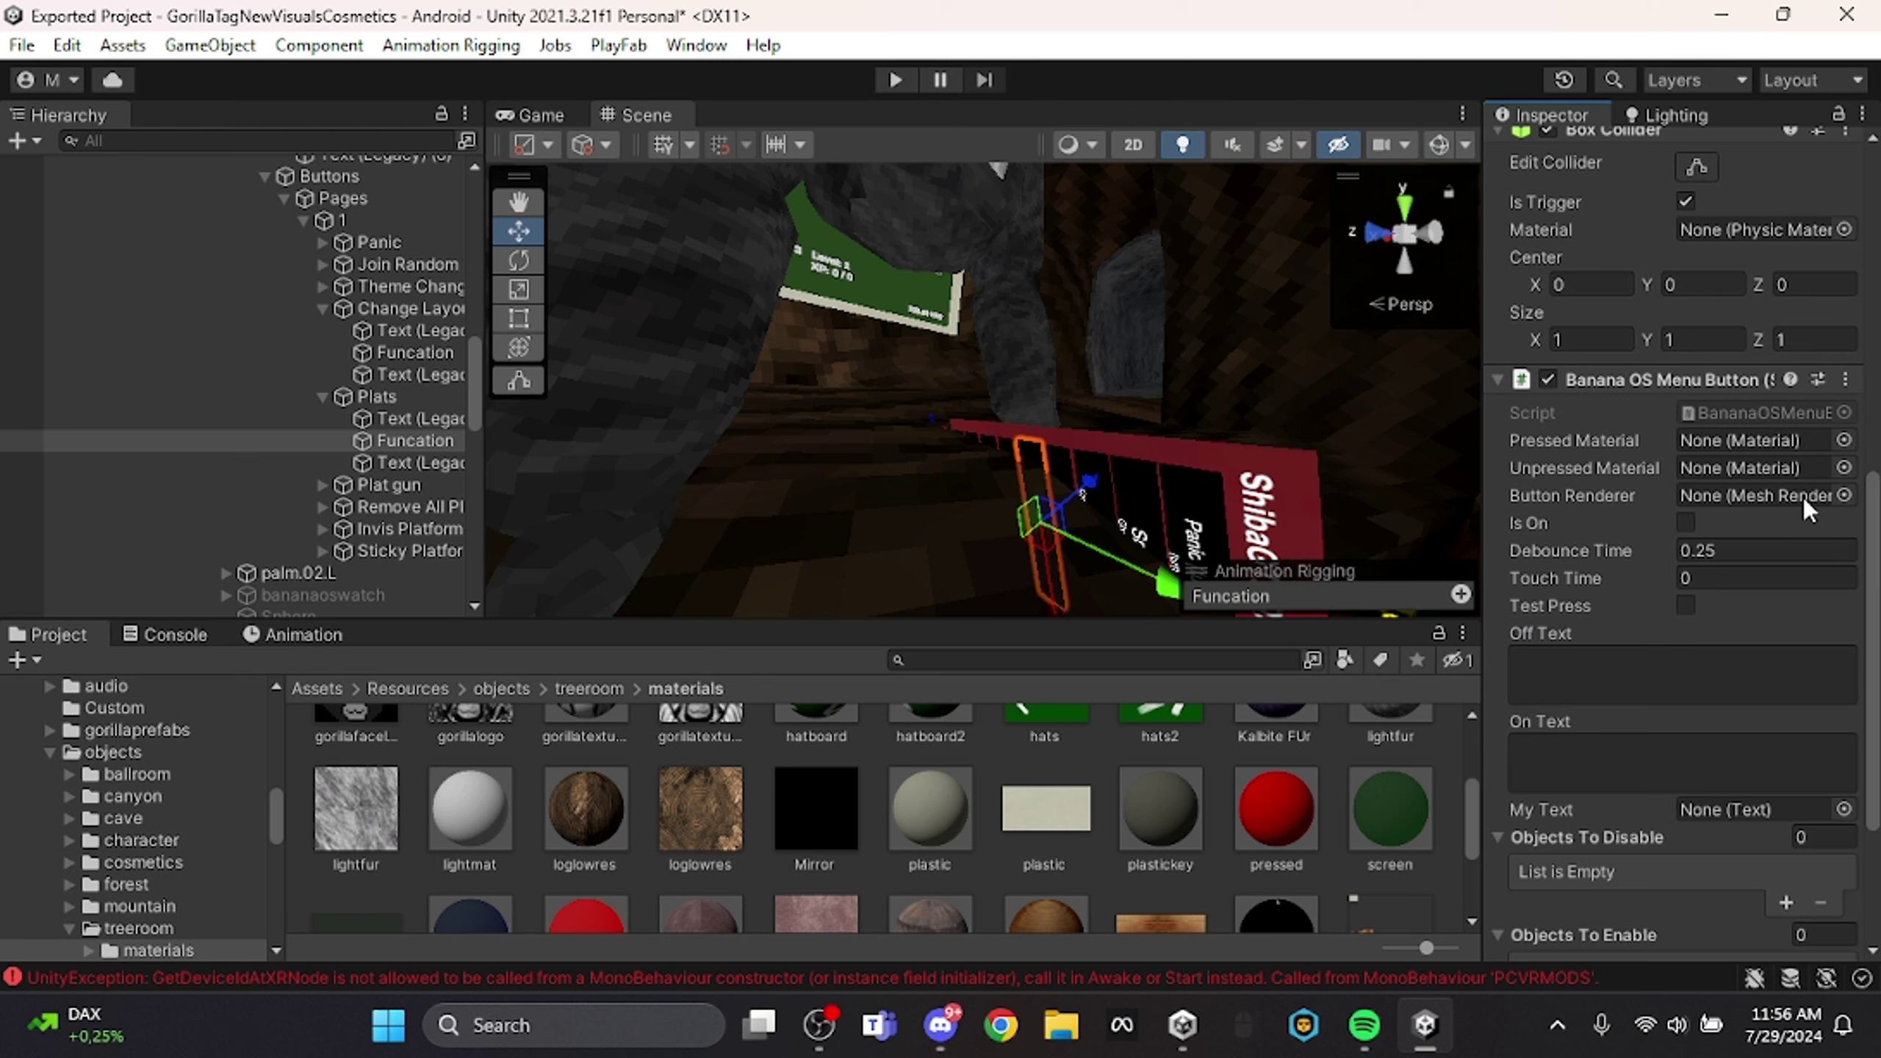
# Set the button script's Pressed Material to pressed, Unpressed Material to New Material and Button Renderer to the Funcation mesh.
pyautogui.click(1844, 441)
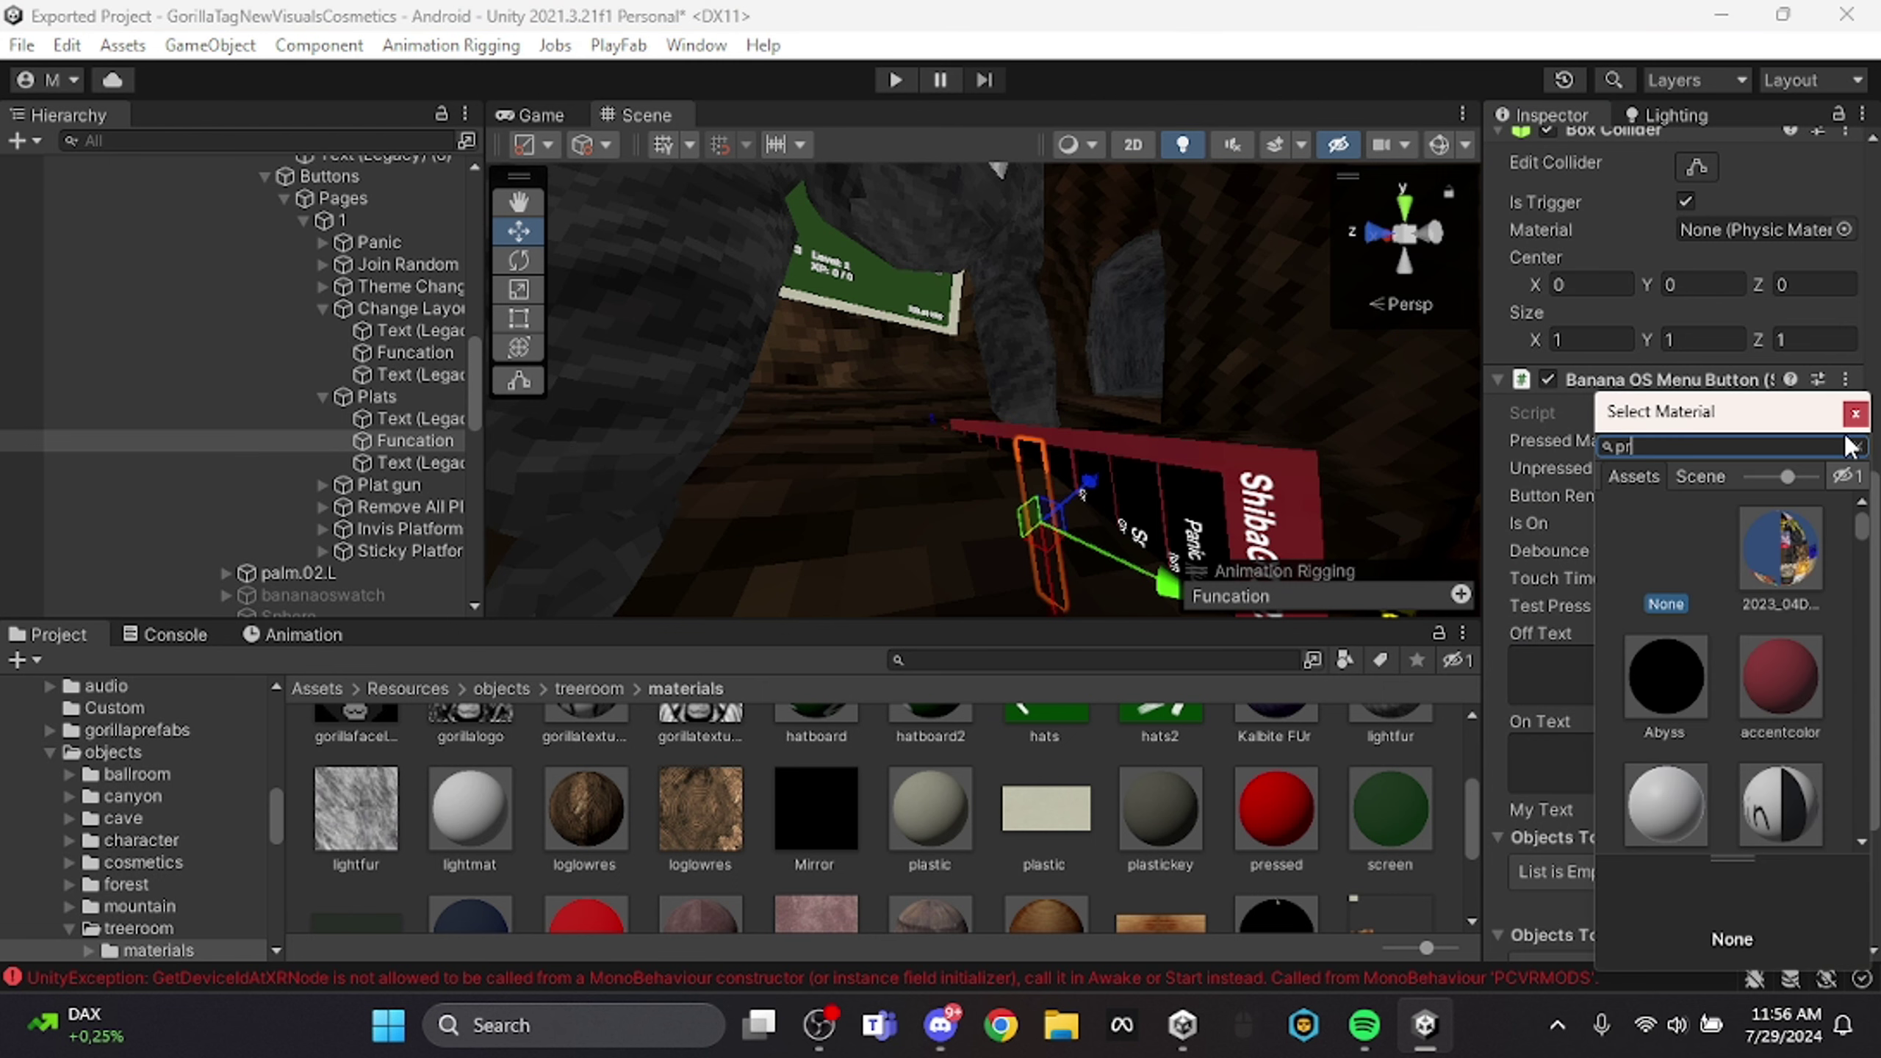
pyautogui.write('pressed')
pyautogui.doubleClick(1667, 672)
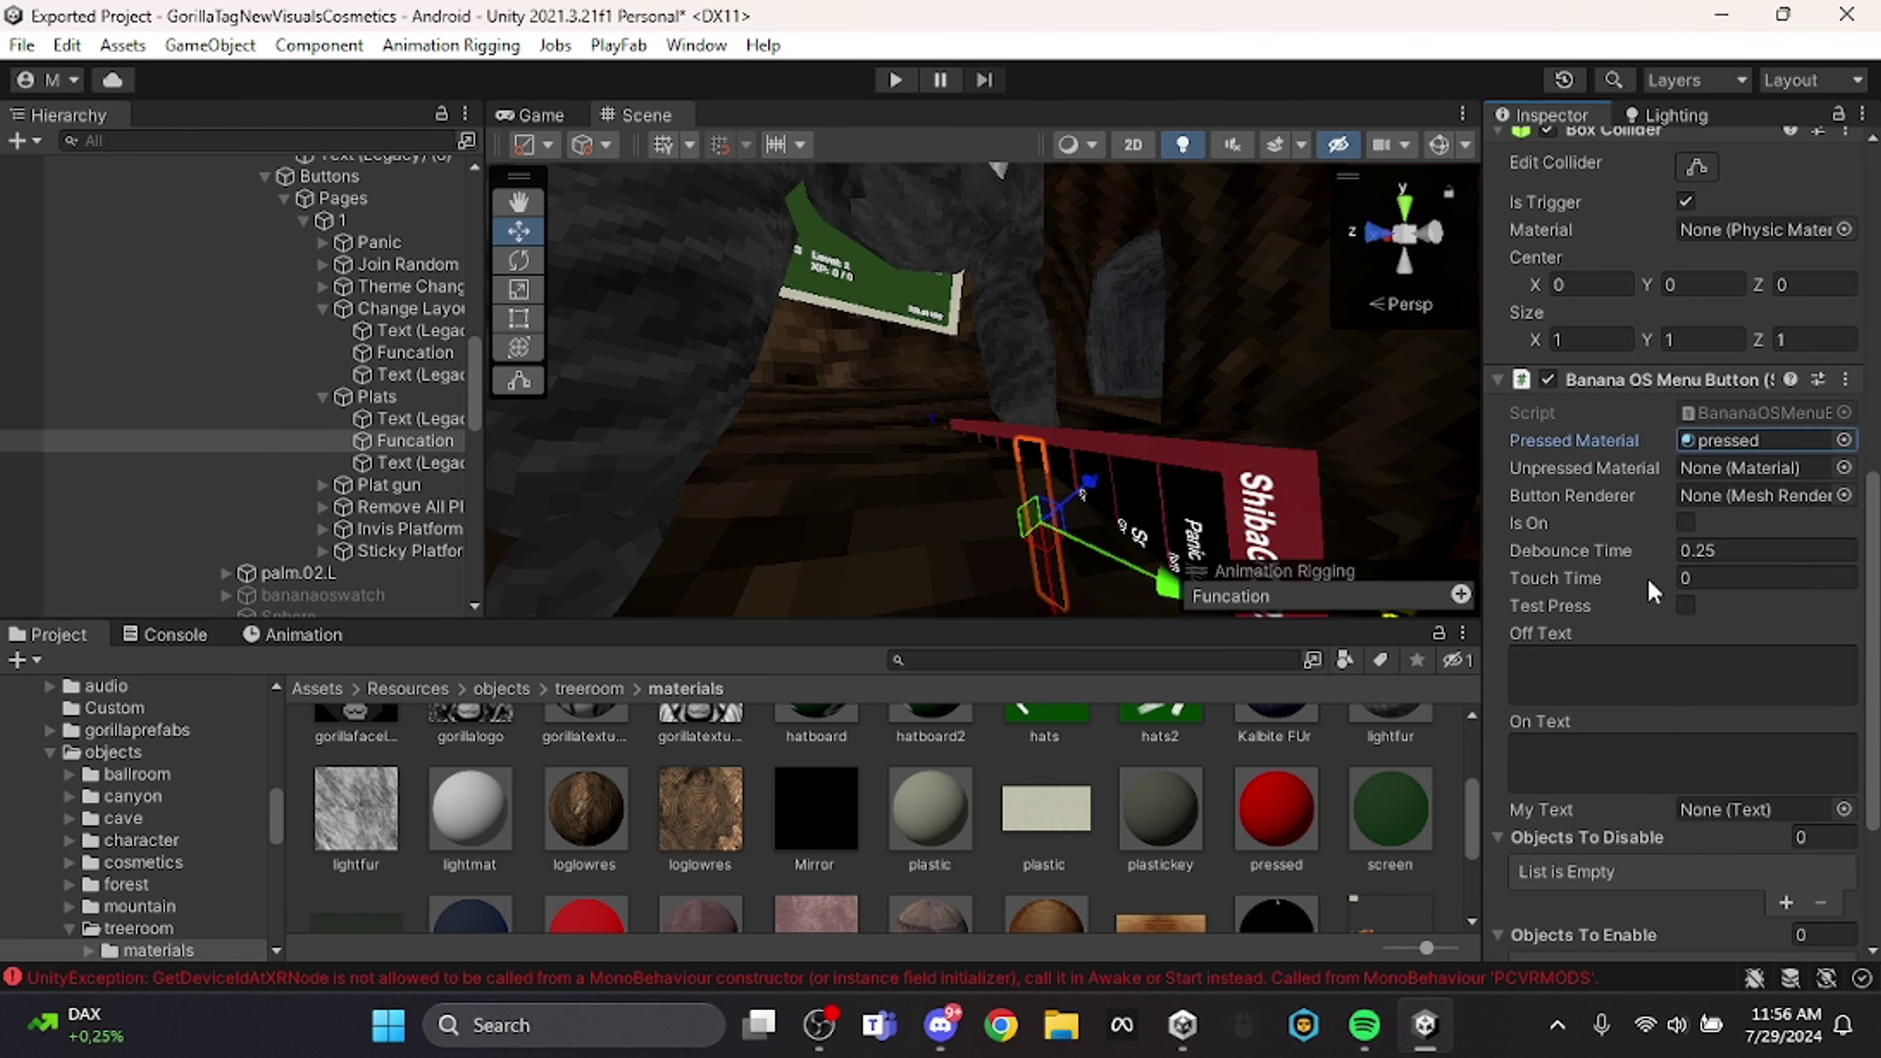
pyautogui.click(1844, 468)
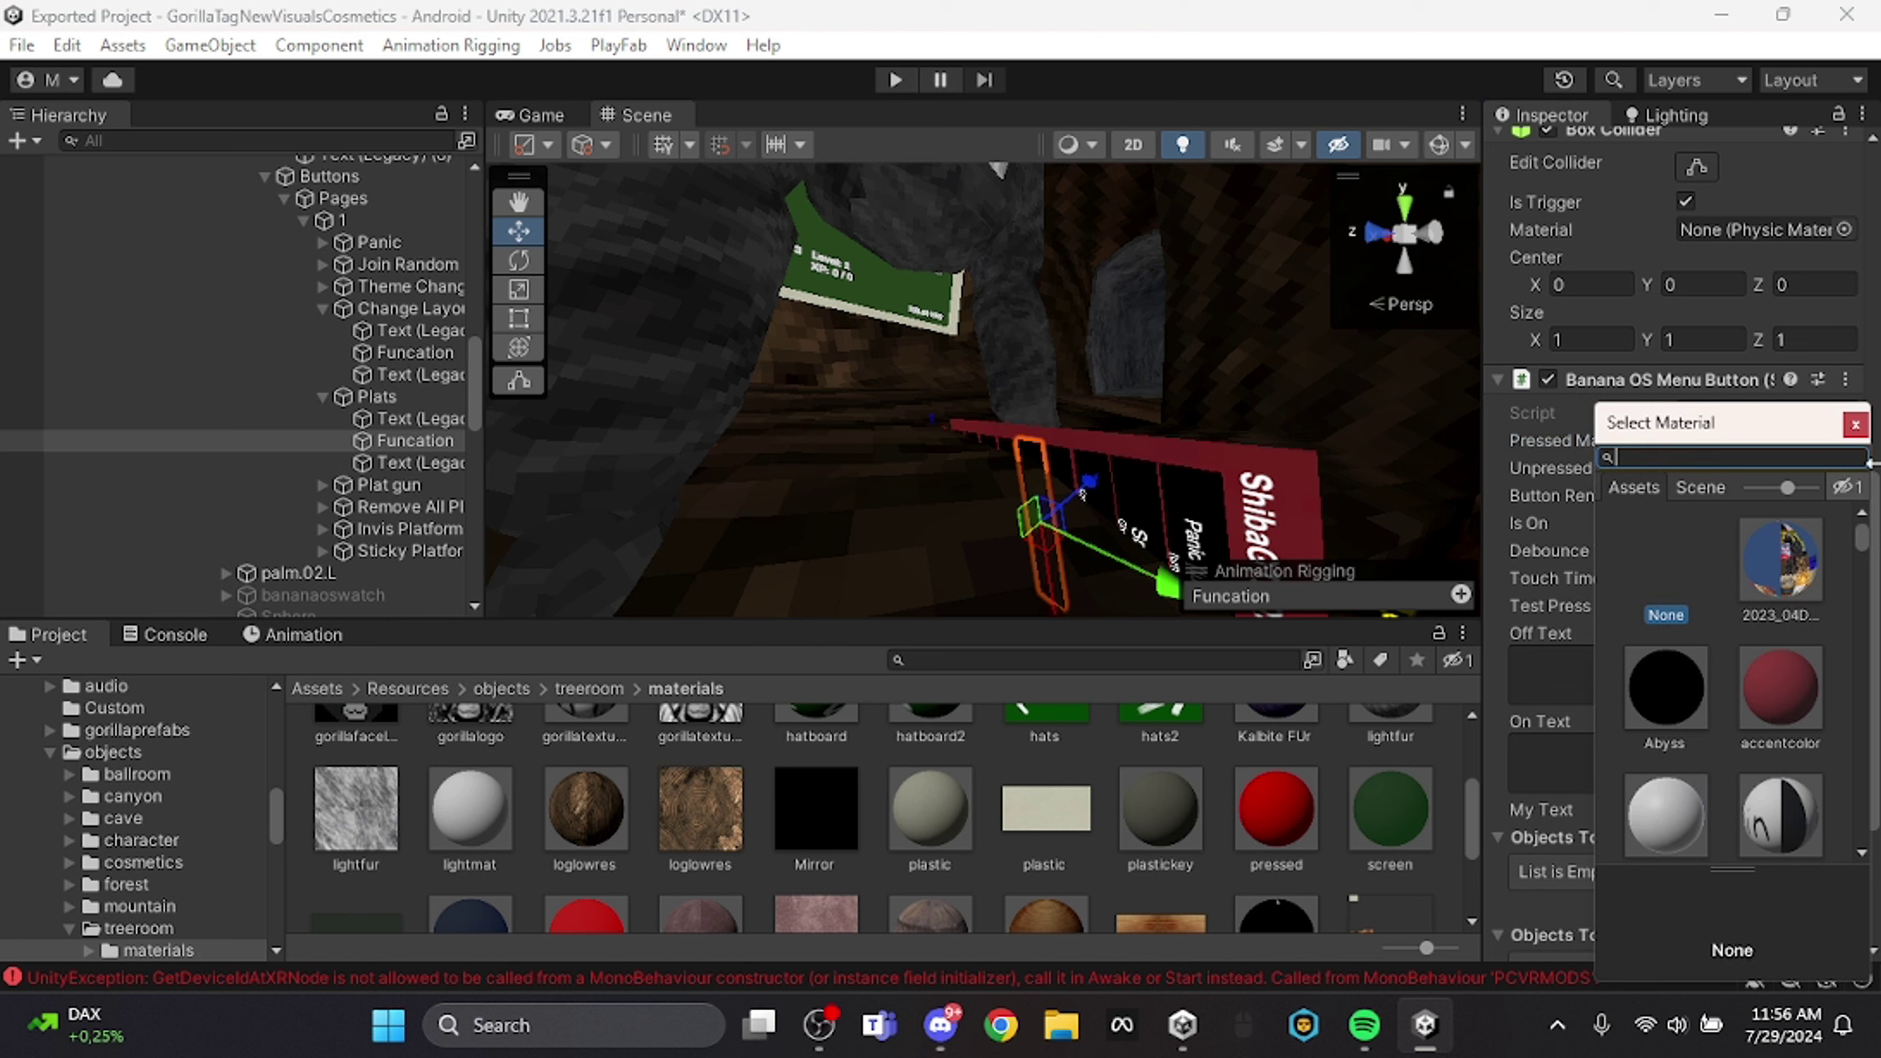
pyautogui.click(1857, 425)
pyautogui.scroll(-3, 1697, 664)
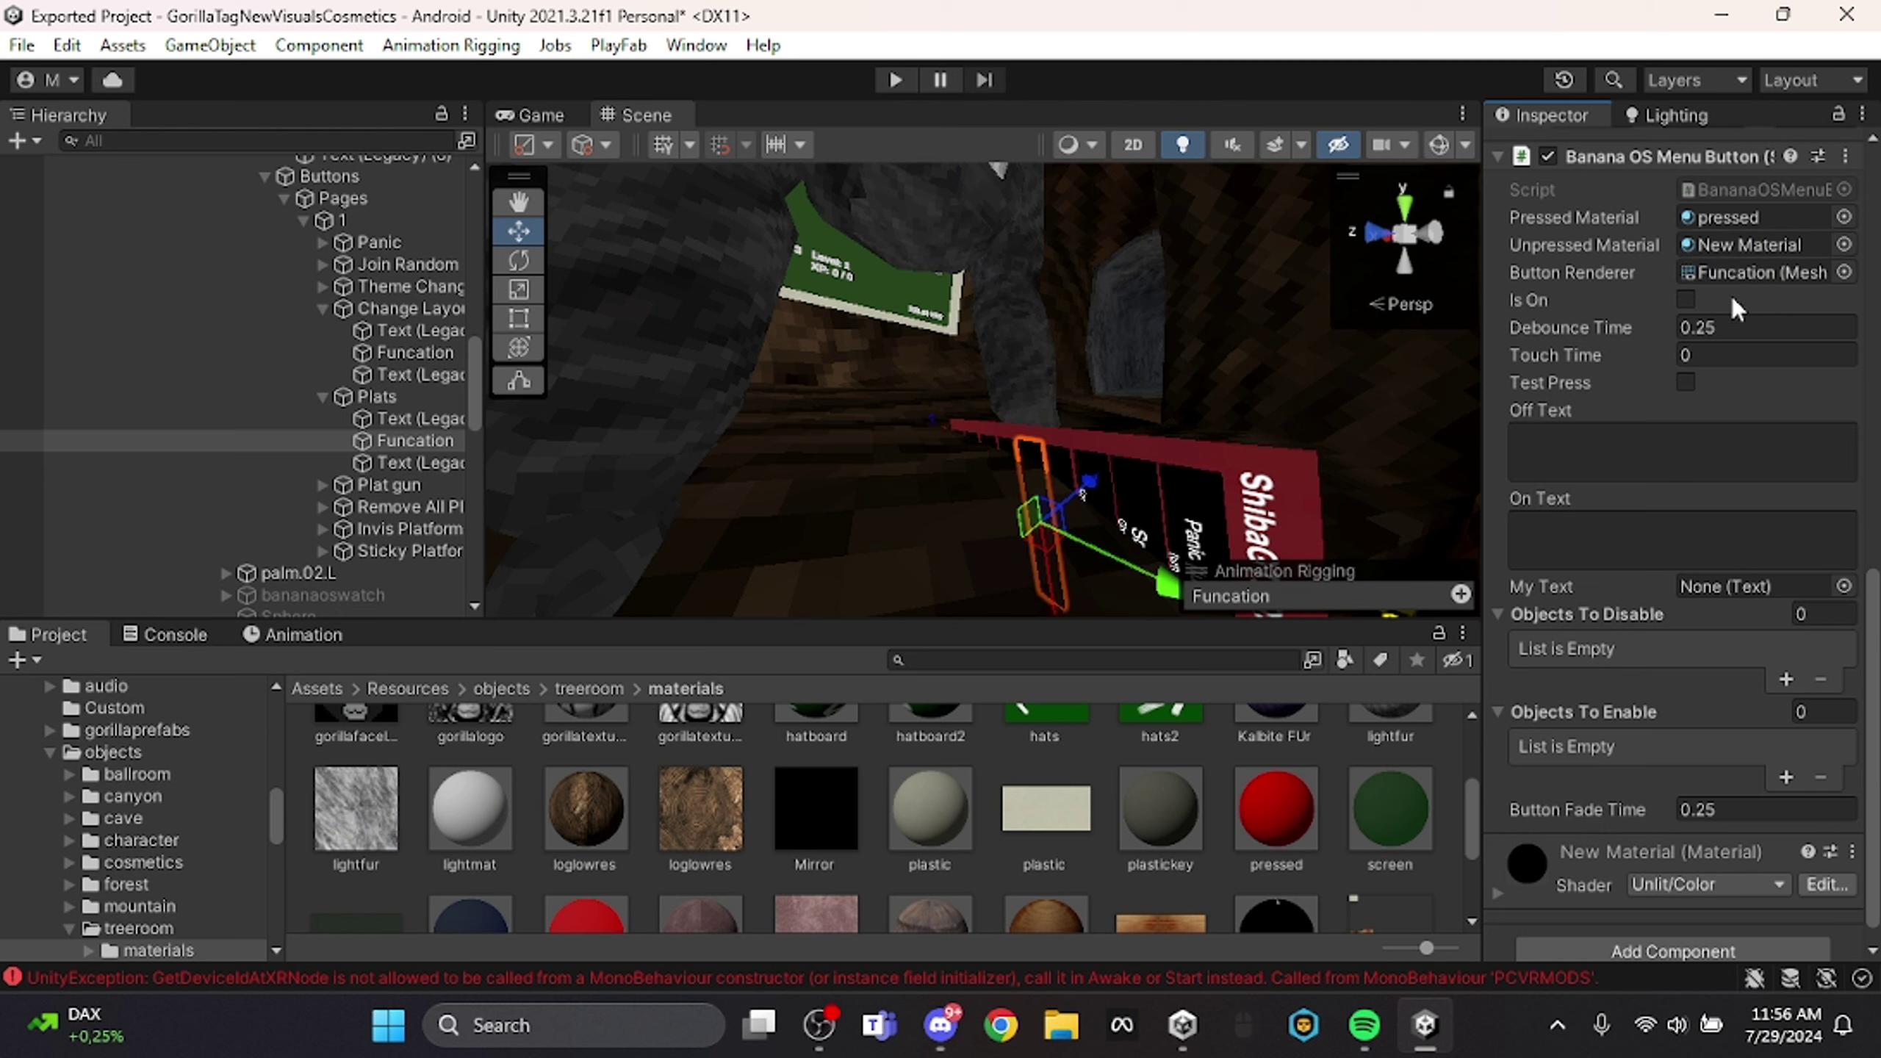
pyautogui.scroll(-1, 1737, 311)
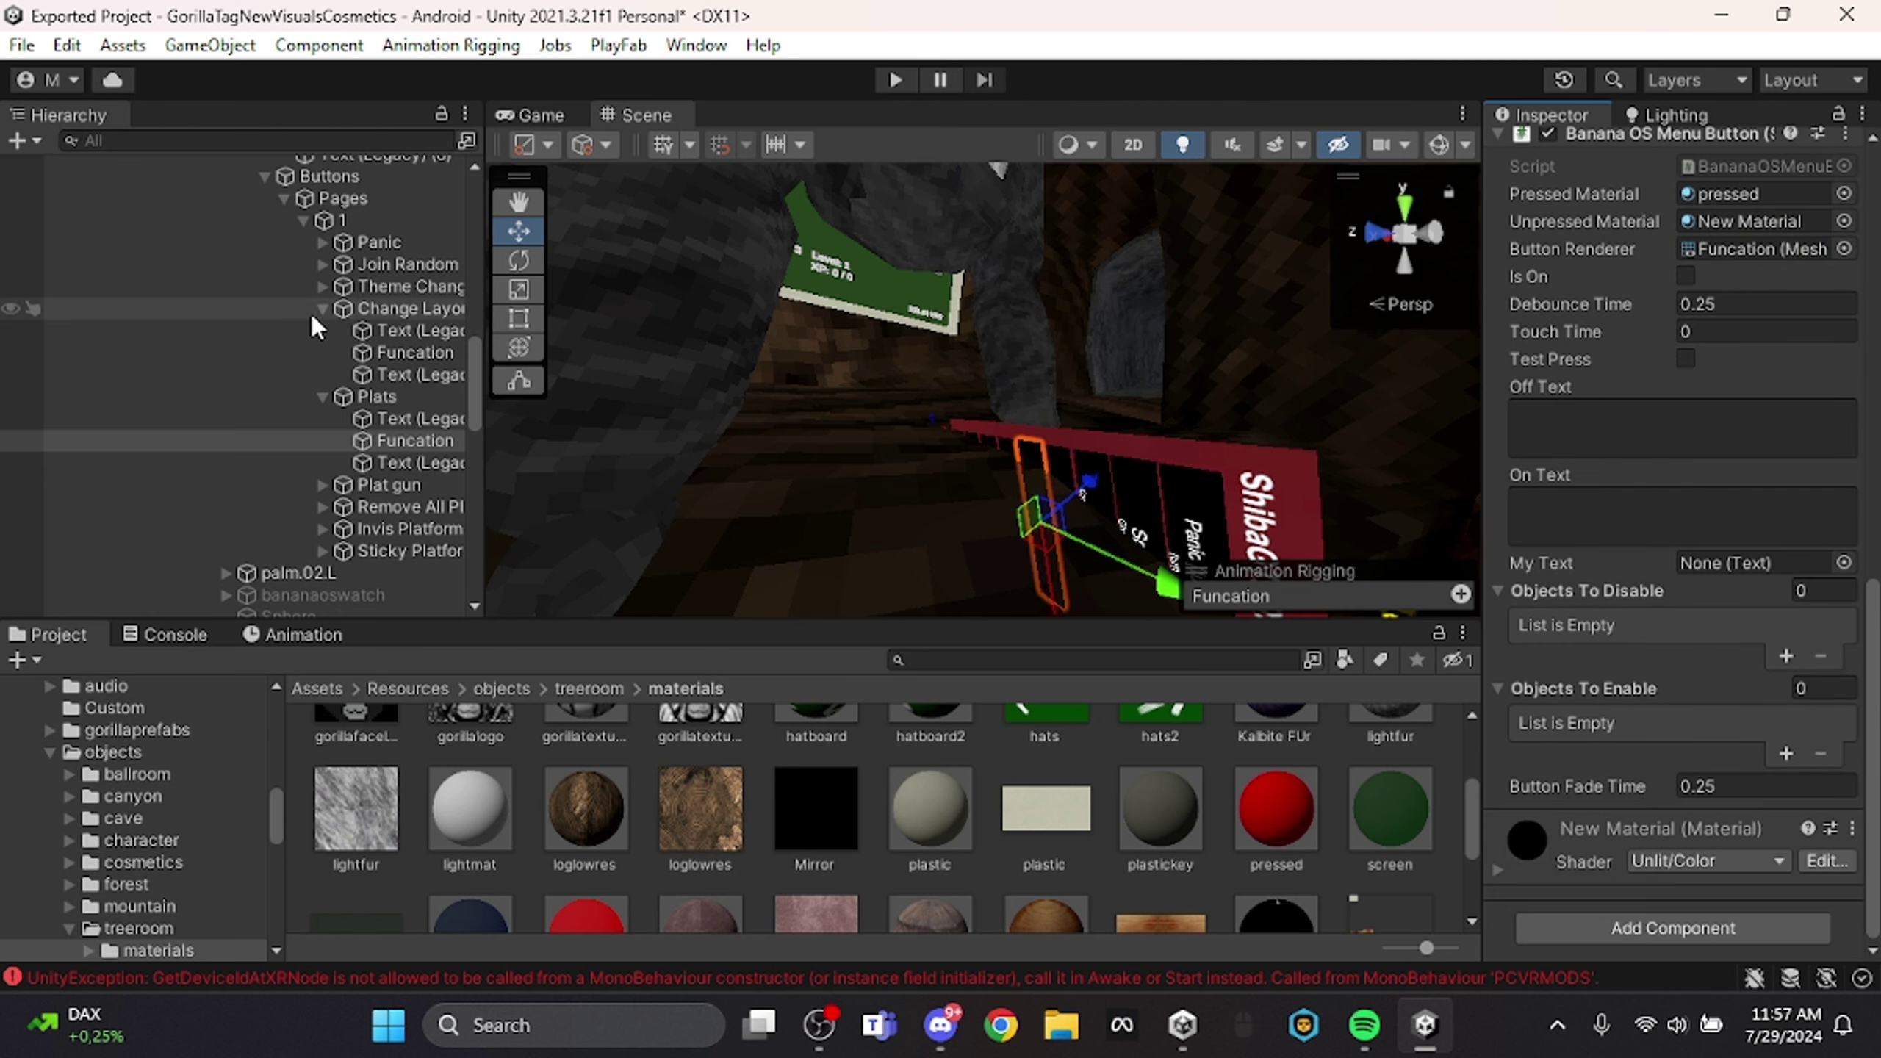
# Add the administrator badge's Admin Mod menu object to the button's Objects To Disable.
pyautogui.scroll(-10, 337, 316)
pyautogui.scroll(2, 338, 315)
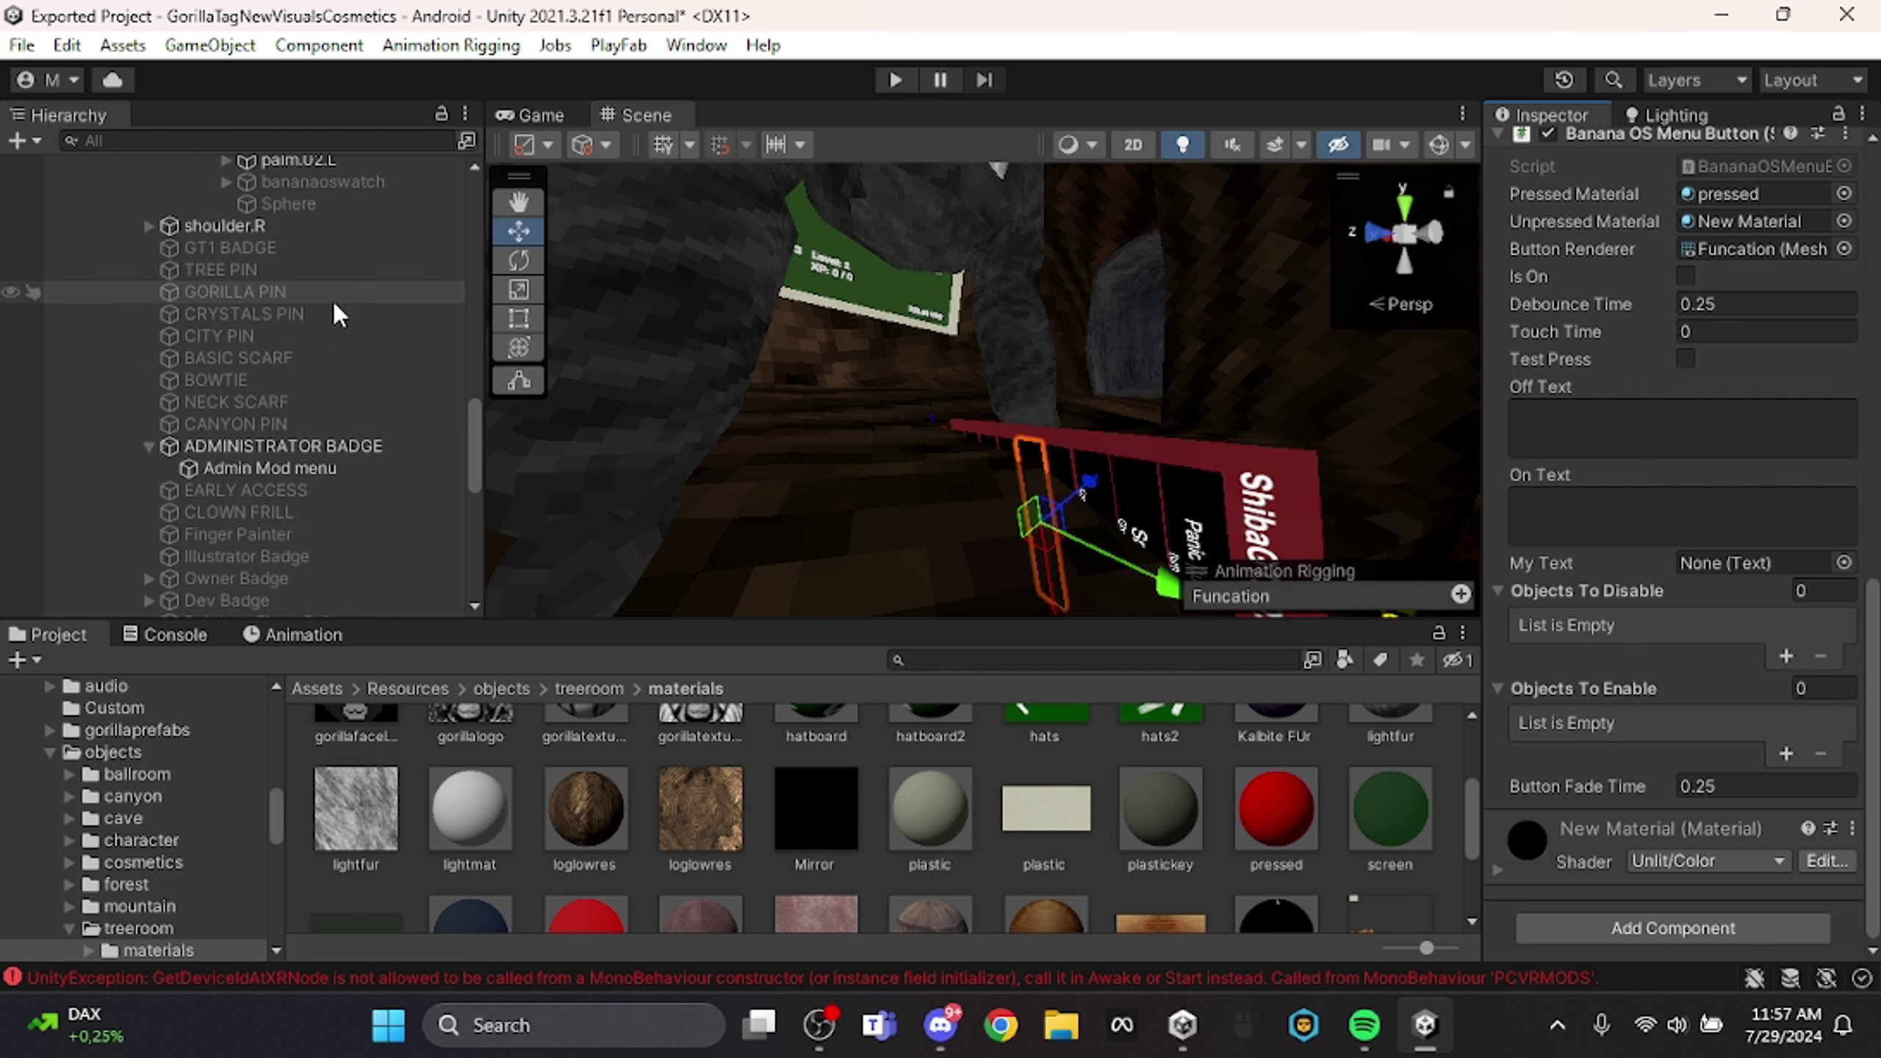
pyautogui.moveTo(305, 480); pyautogui.dragTo(1539, 561)
pyautogui.moveTo(1654, 612); pyautogui.dragTo(1654, 618)
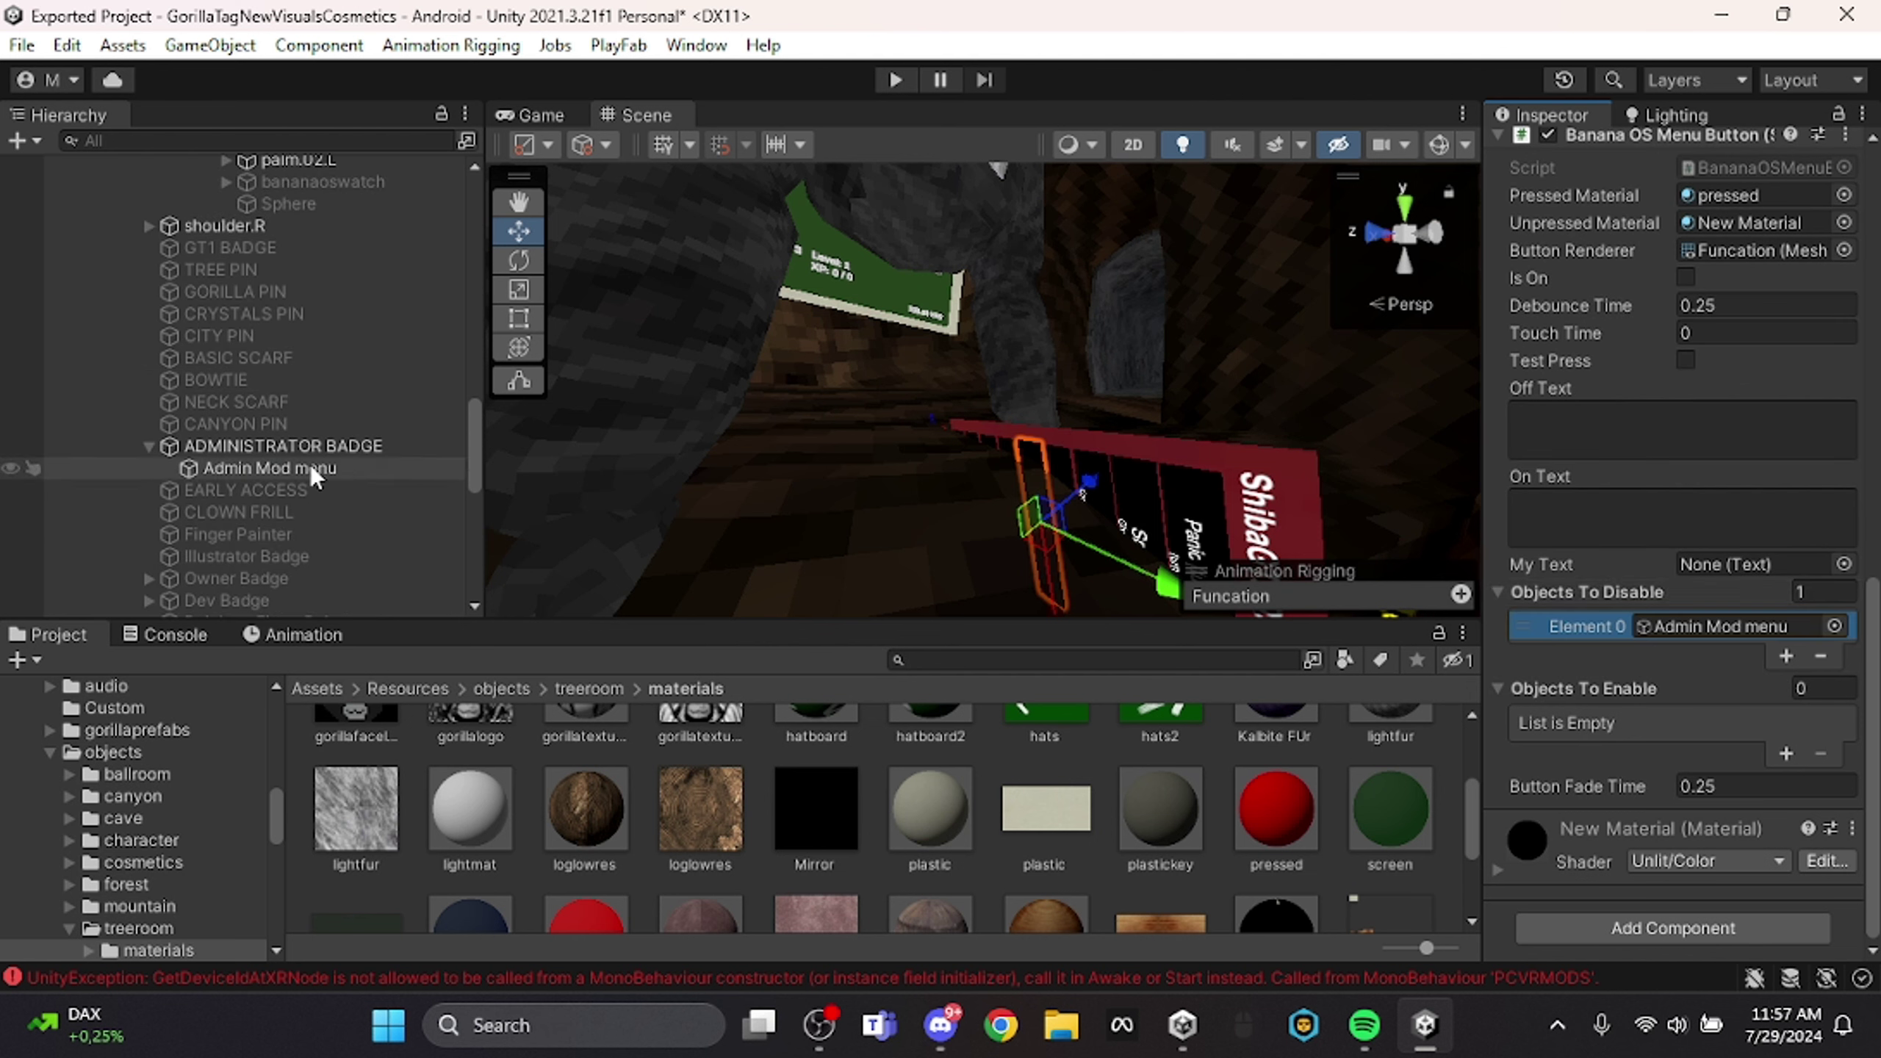
# Deactivate the ADMINISTRATOR BADGE object that contains Admin Mod menu.
pyautogui.click(360, 474)
pyautogui.click(841, 273)
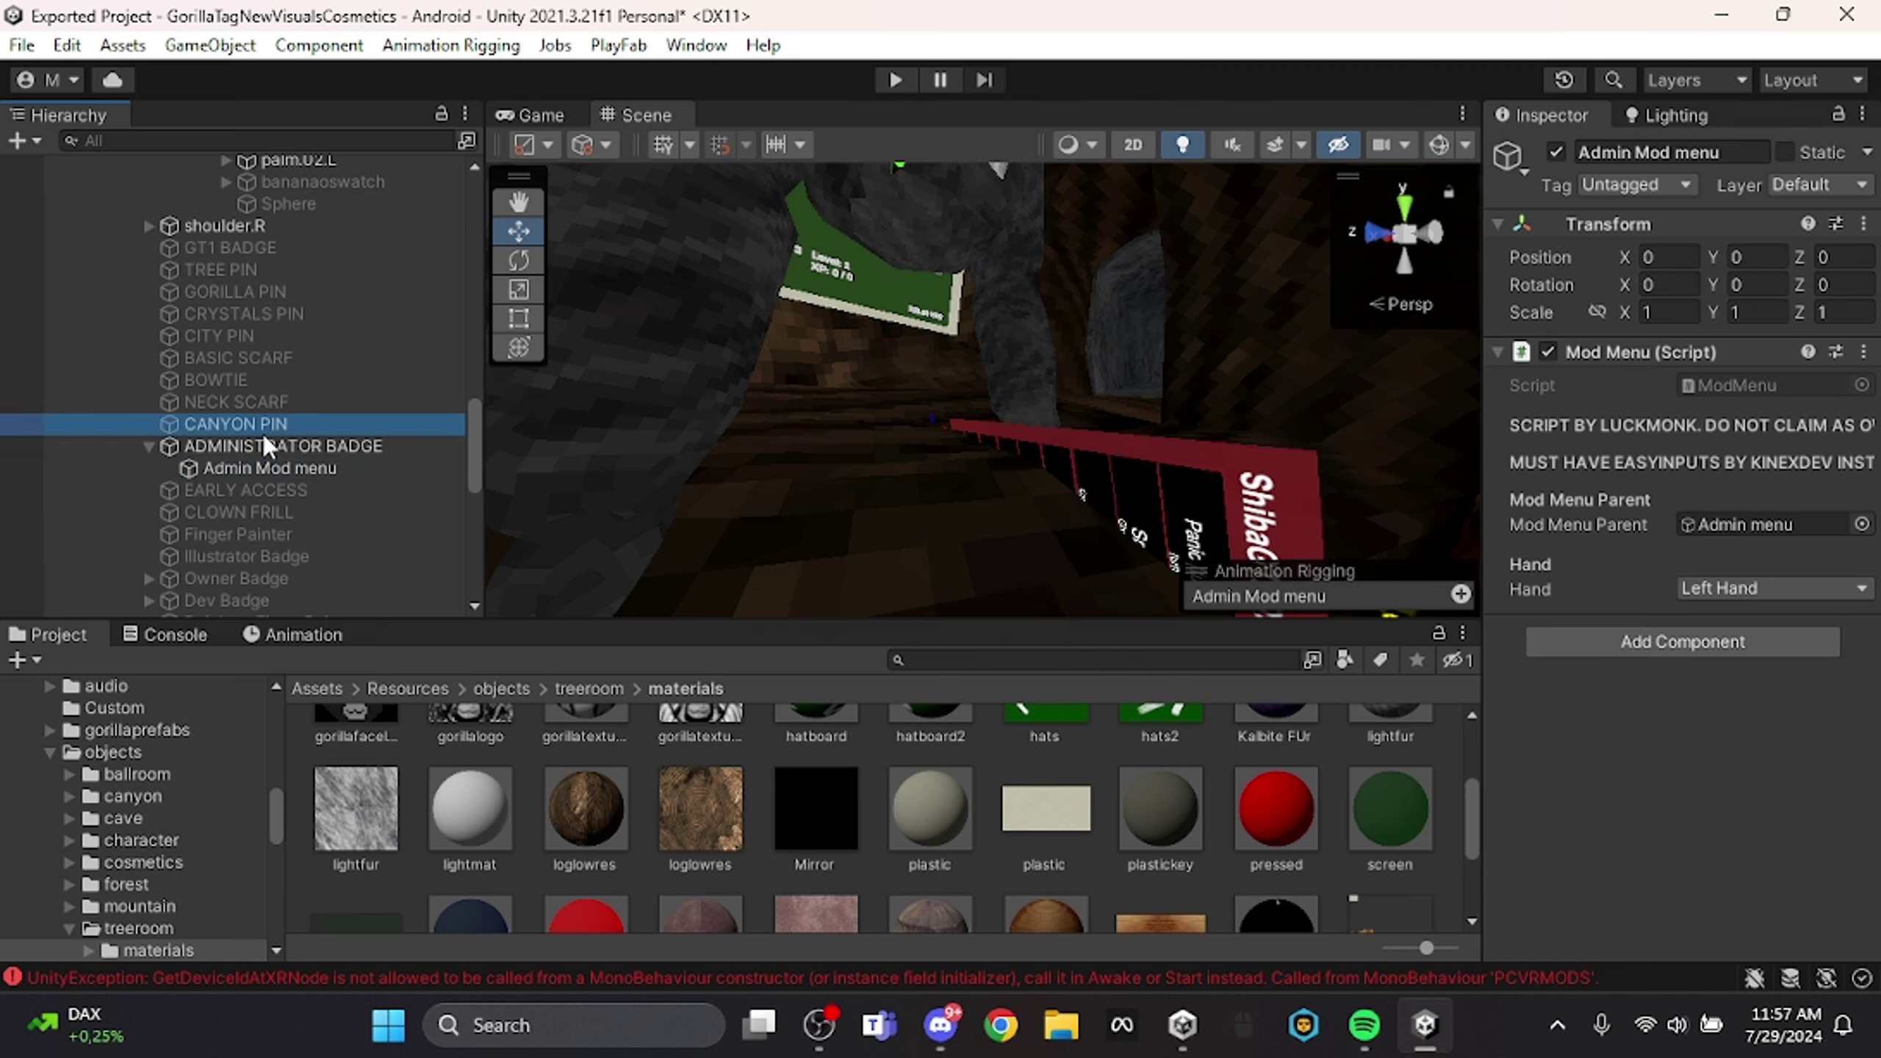
pyautogui.click(1558, 149)
# Duplicate the Admin Mod menu object listed in the Plats button's Objects To Disable and rename the copy Admin Mod menu No cosmetic.
pyautogui.moveTo(793, 296); pyautogui.dragTo(1108, 398, button='right')
pyautogui.click(922, 372)
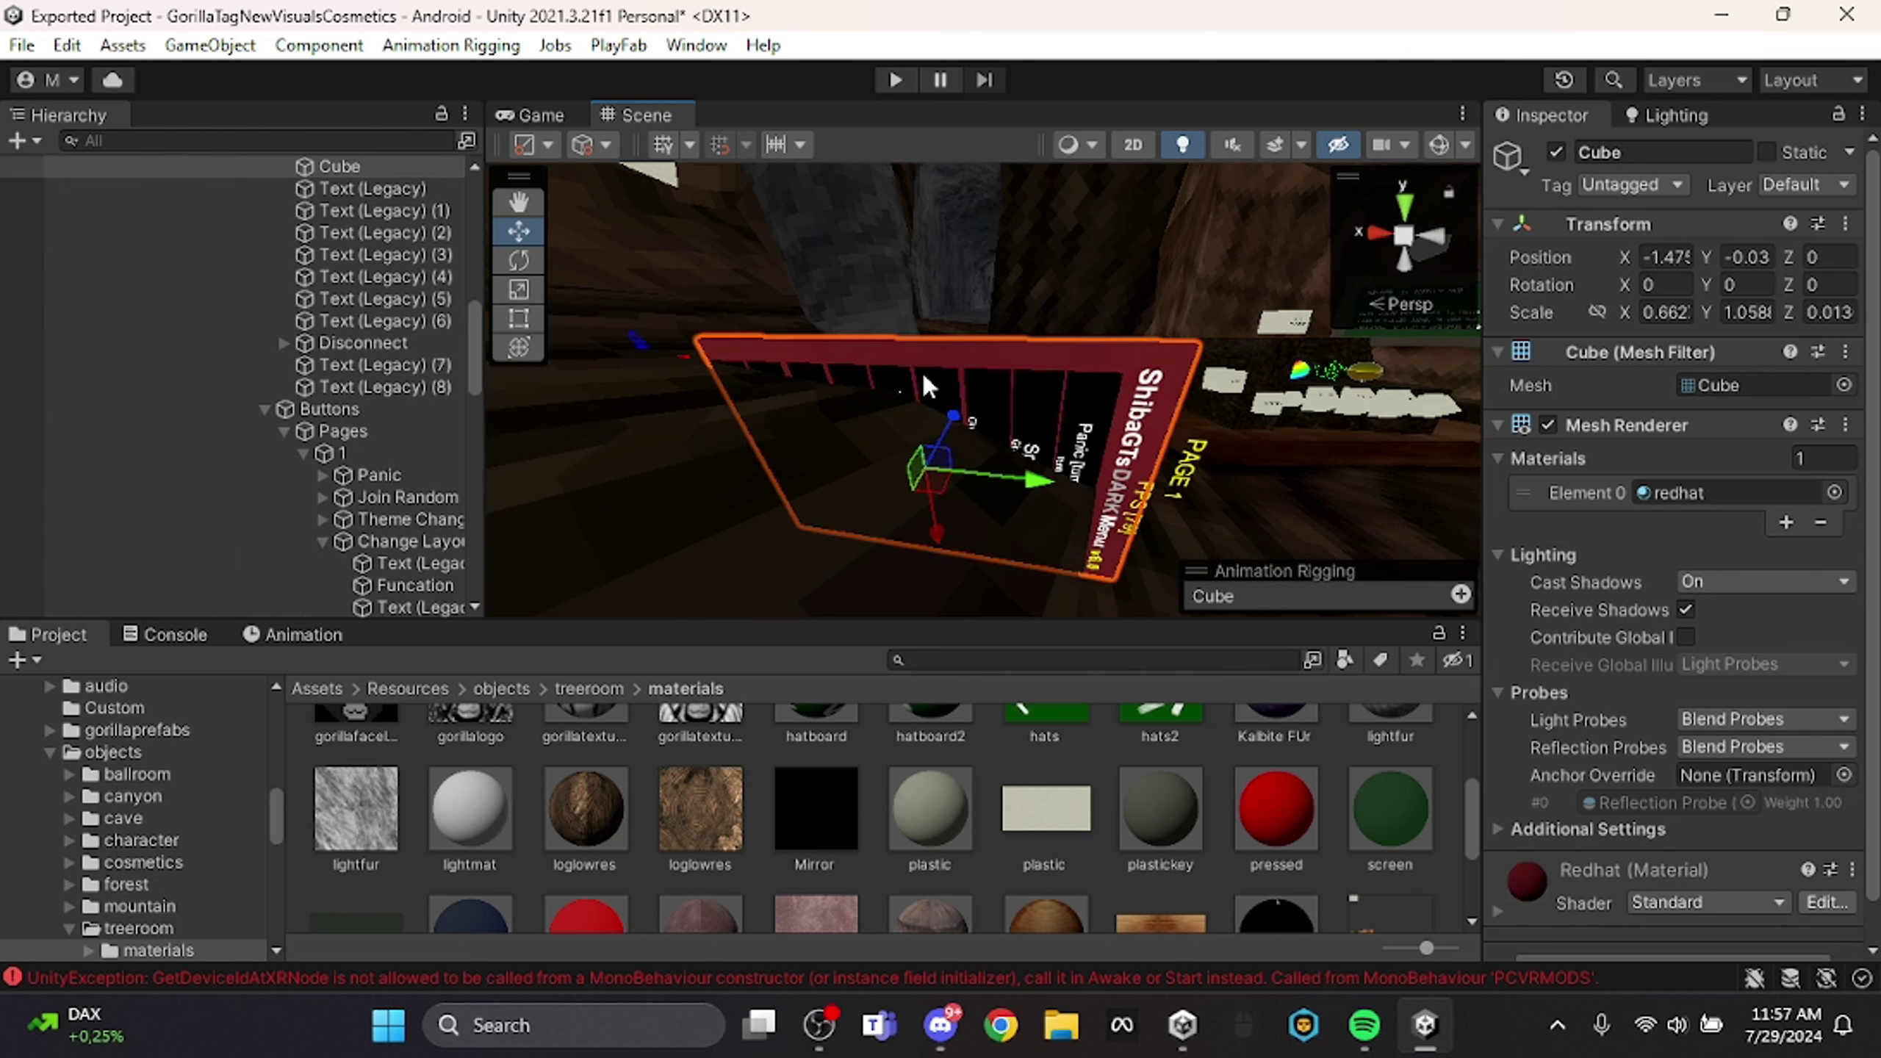
pyautogui.click(892, 383)
pyautogui.click(391, 557)
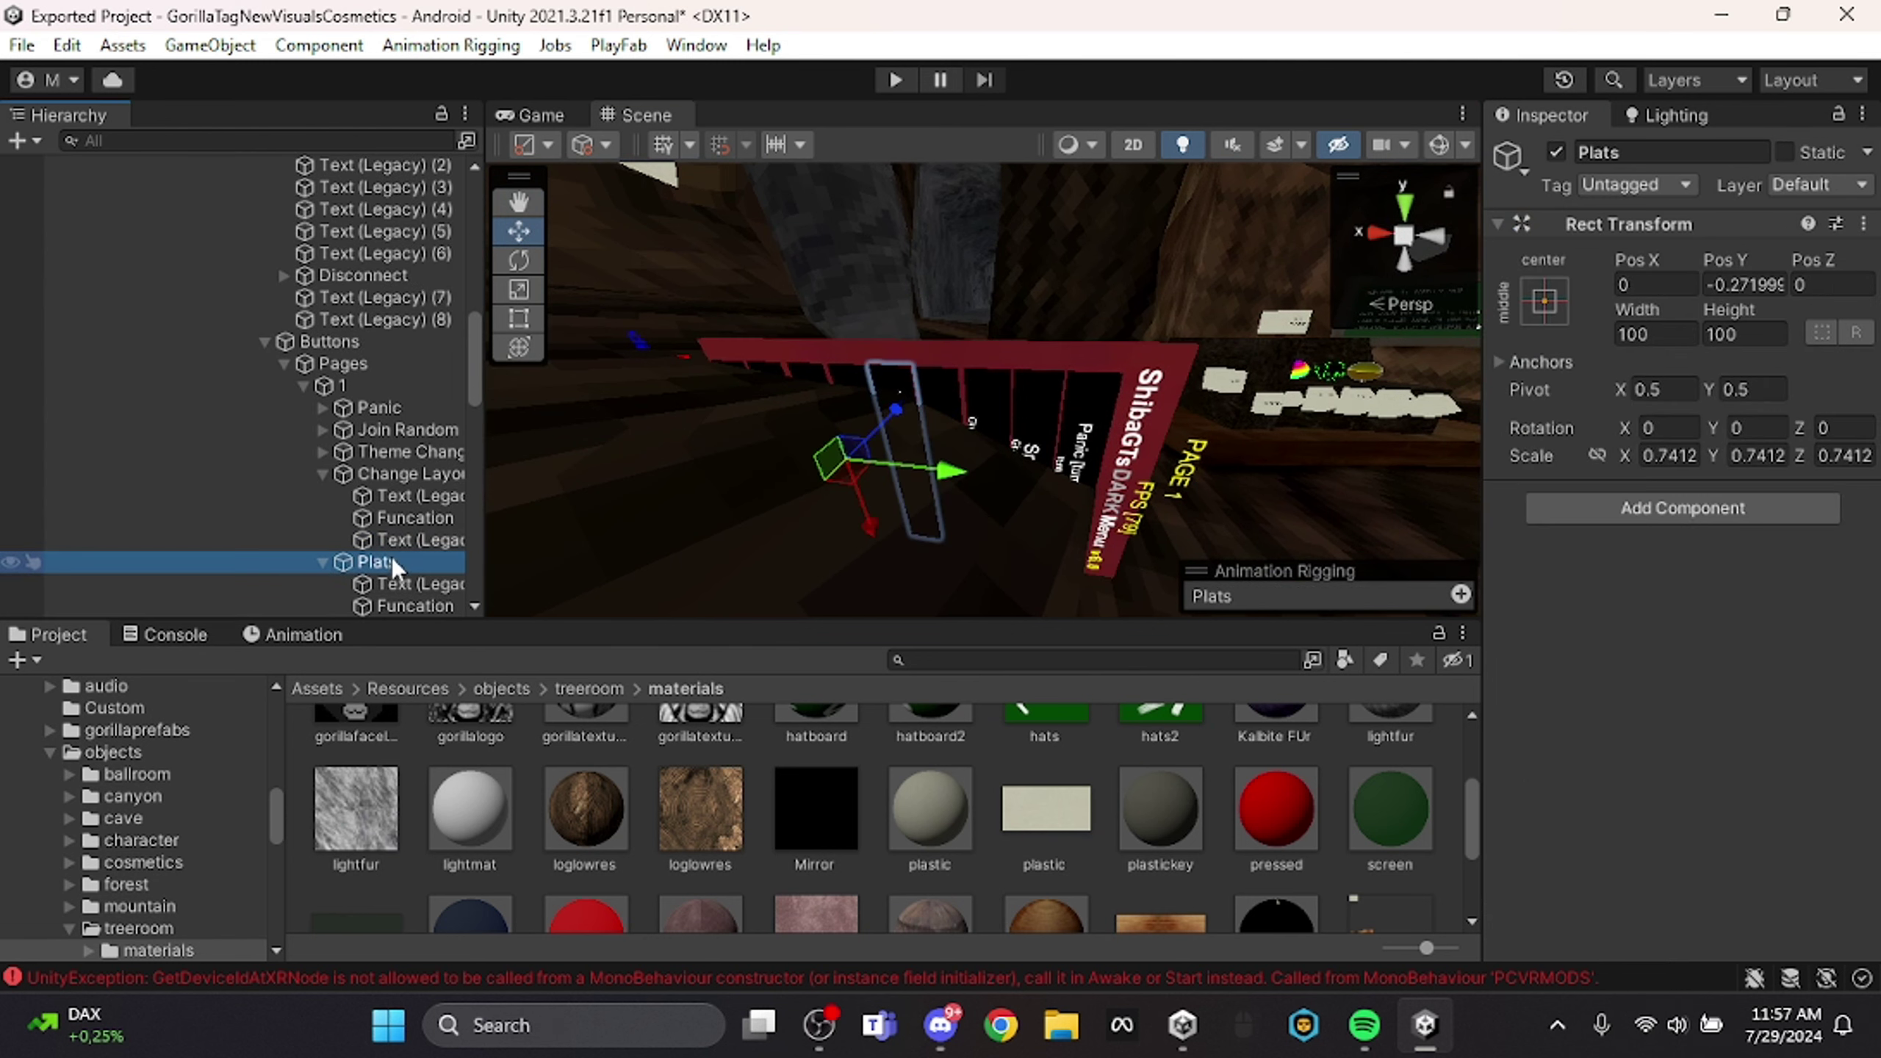
pyautogui.click(400, 605)
pyautogui.scroll(-15, 1640, 511)
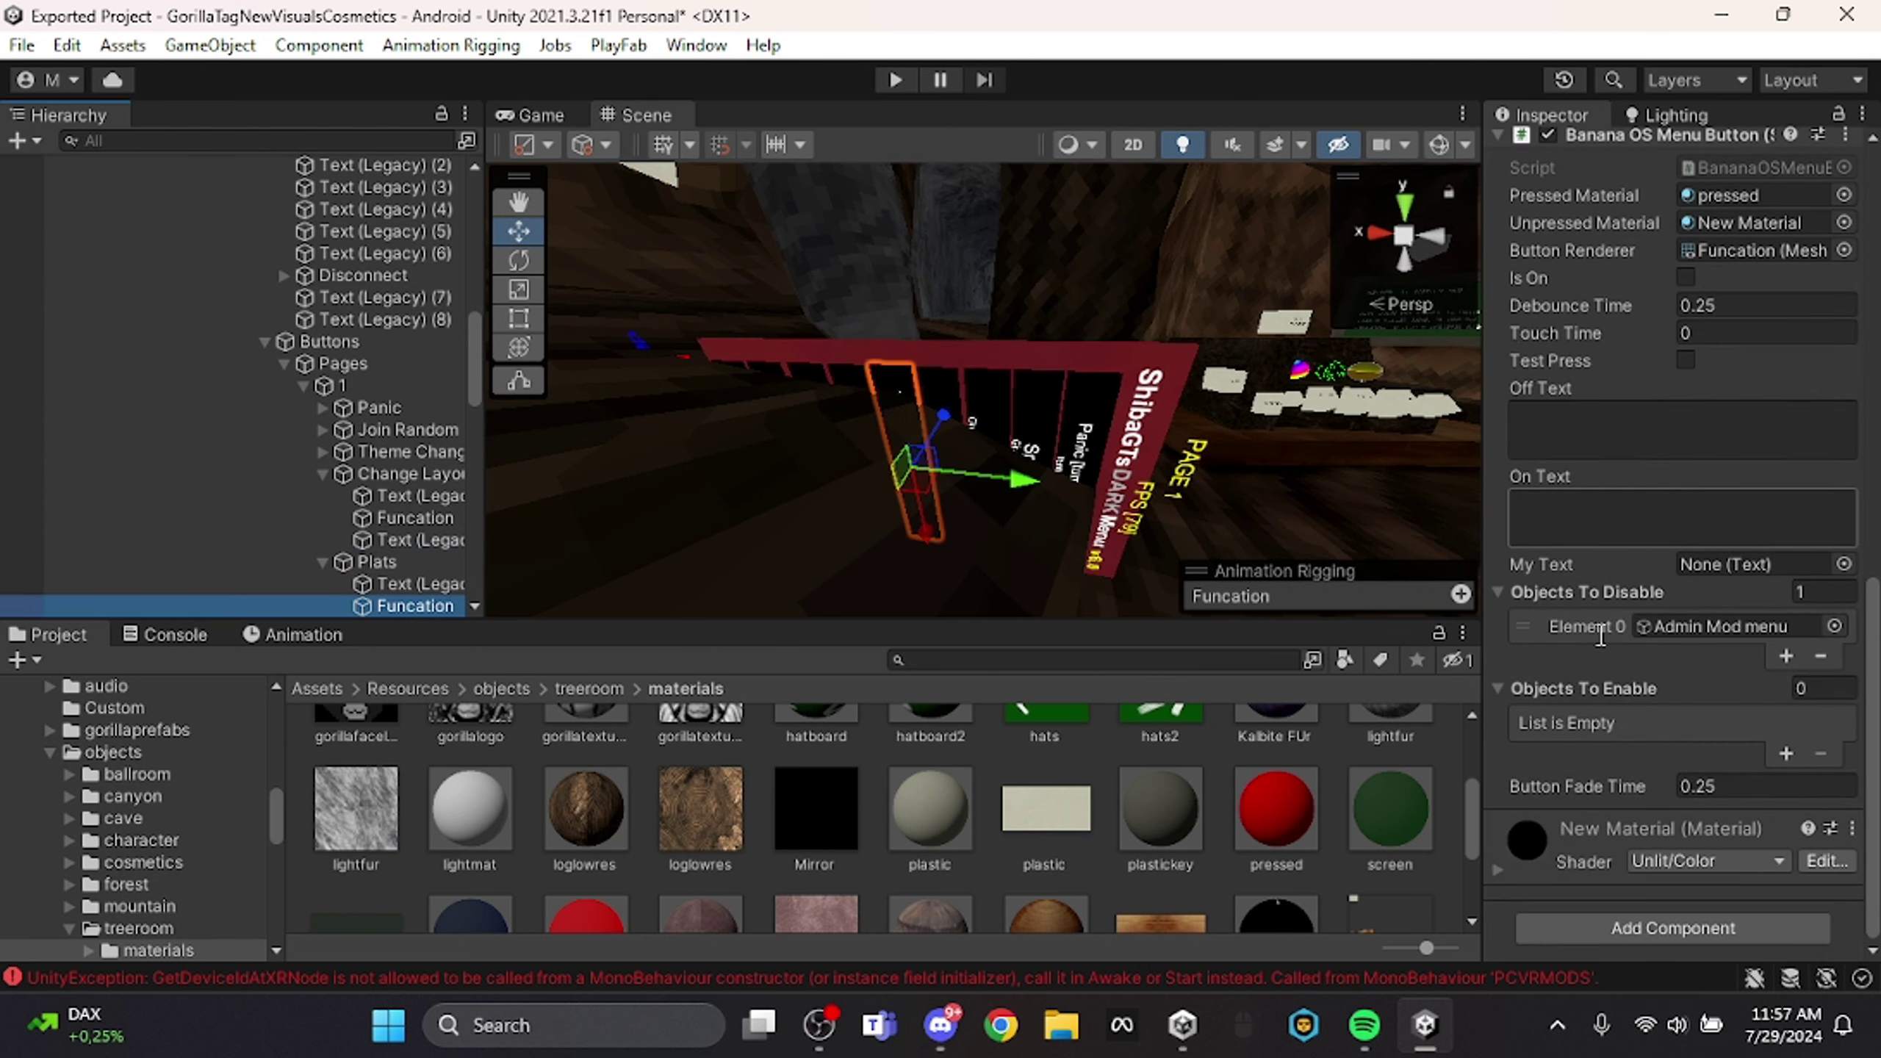
pyautogui.click(1703, 626)
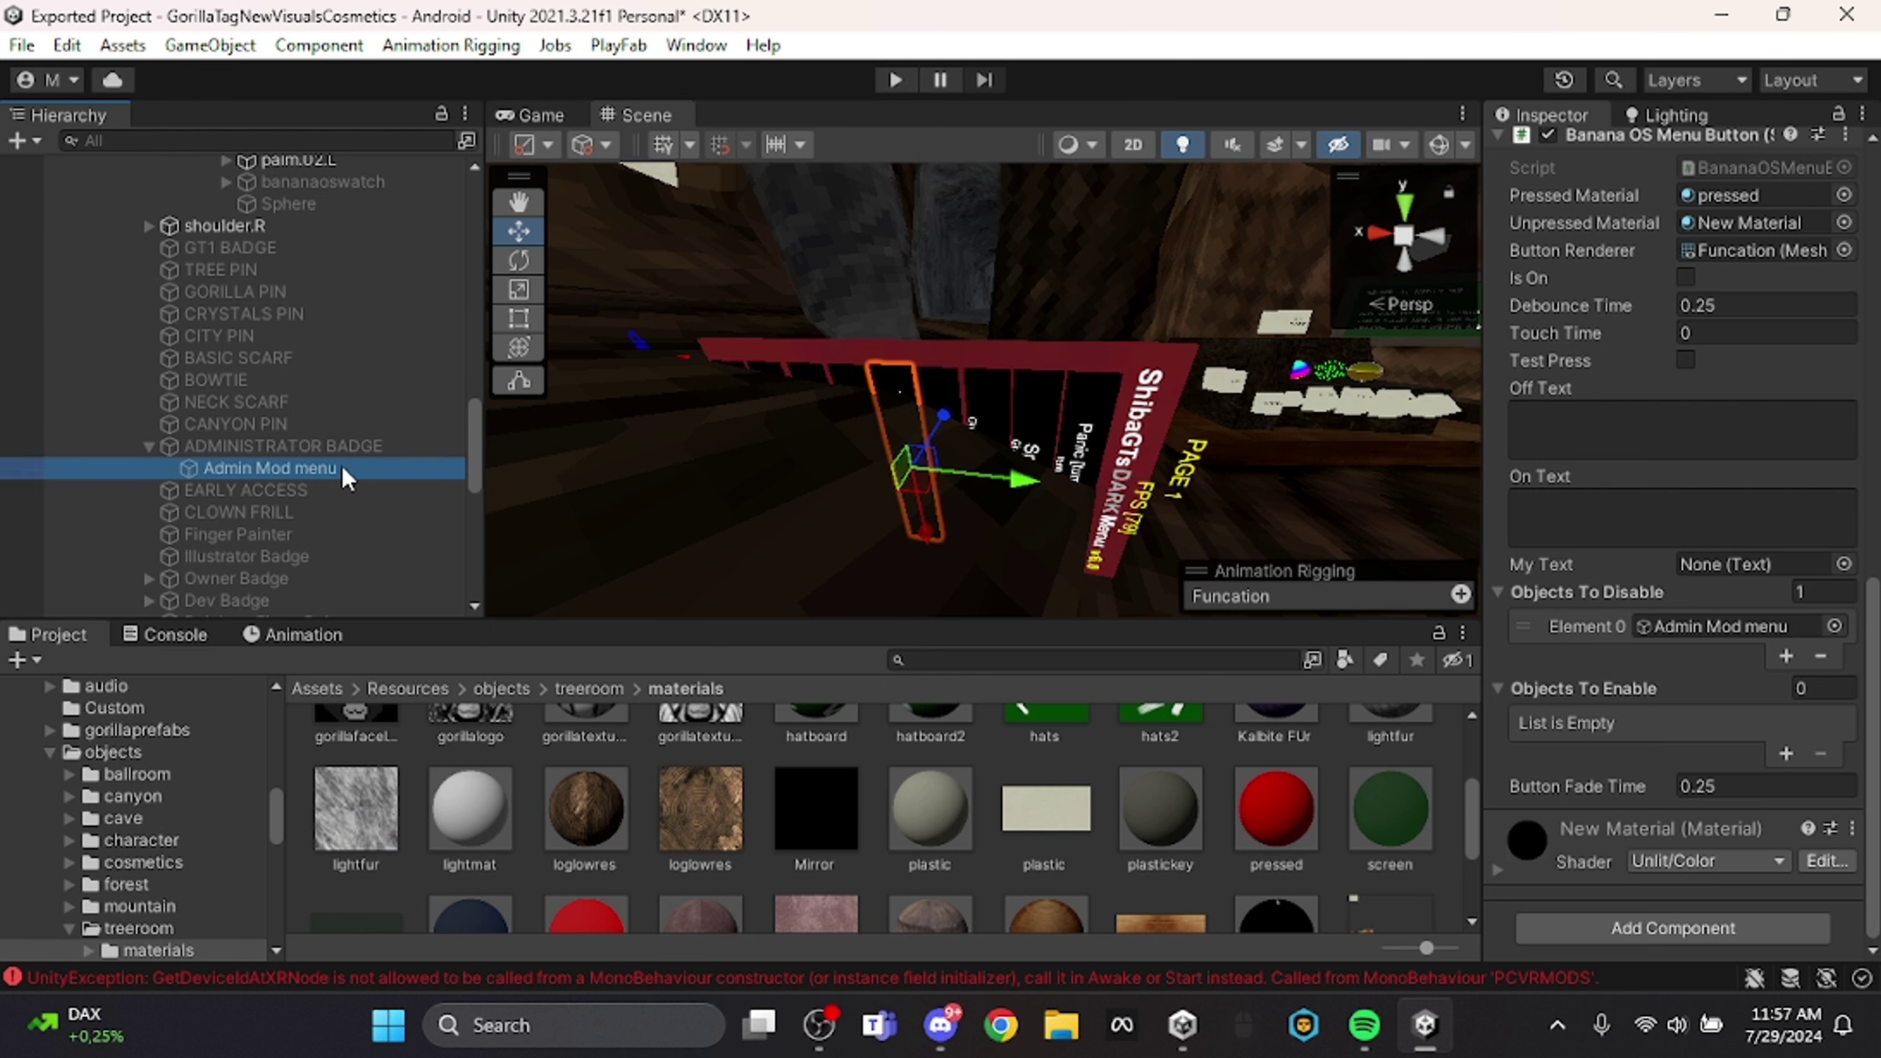
pyautogui.click(341, 465)
pyautogui.hotkey('ctrl', 'd')
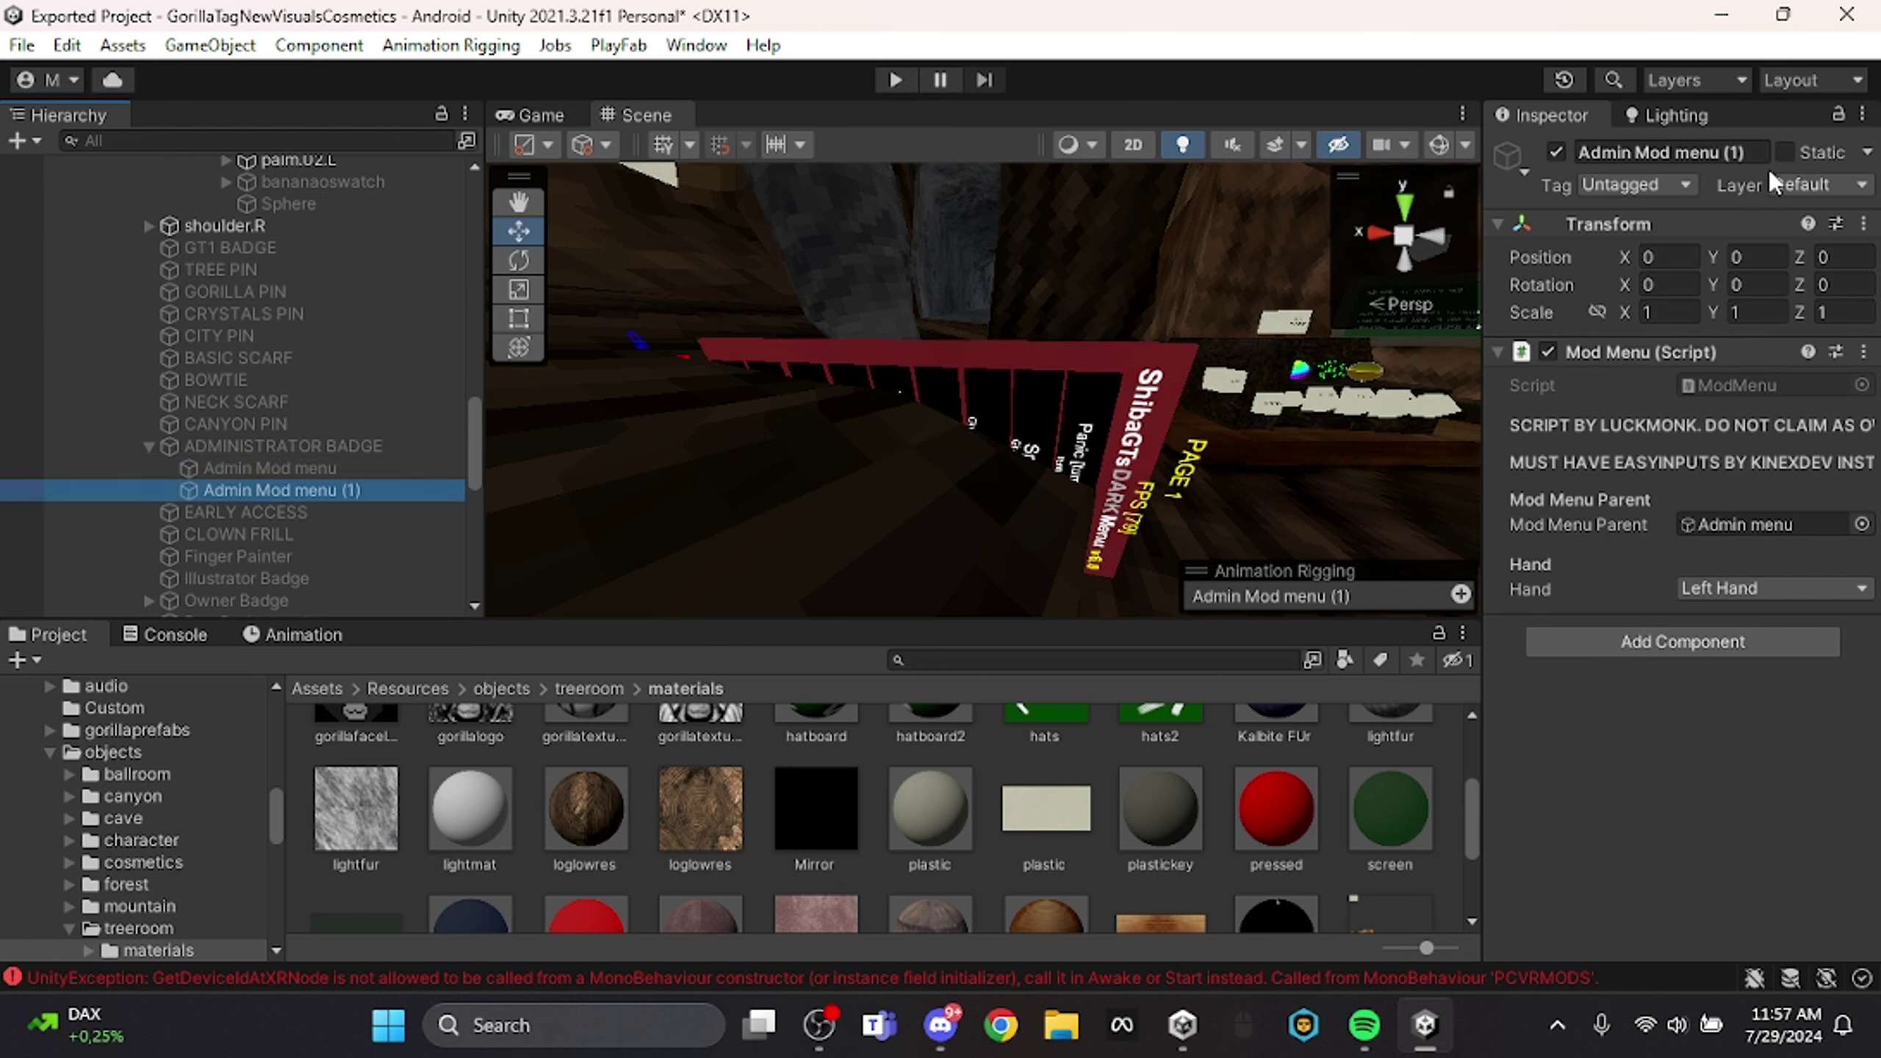
pyautogui.moveTo(1767, 154); pyautogui.dragTo(1717, 154)
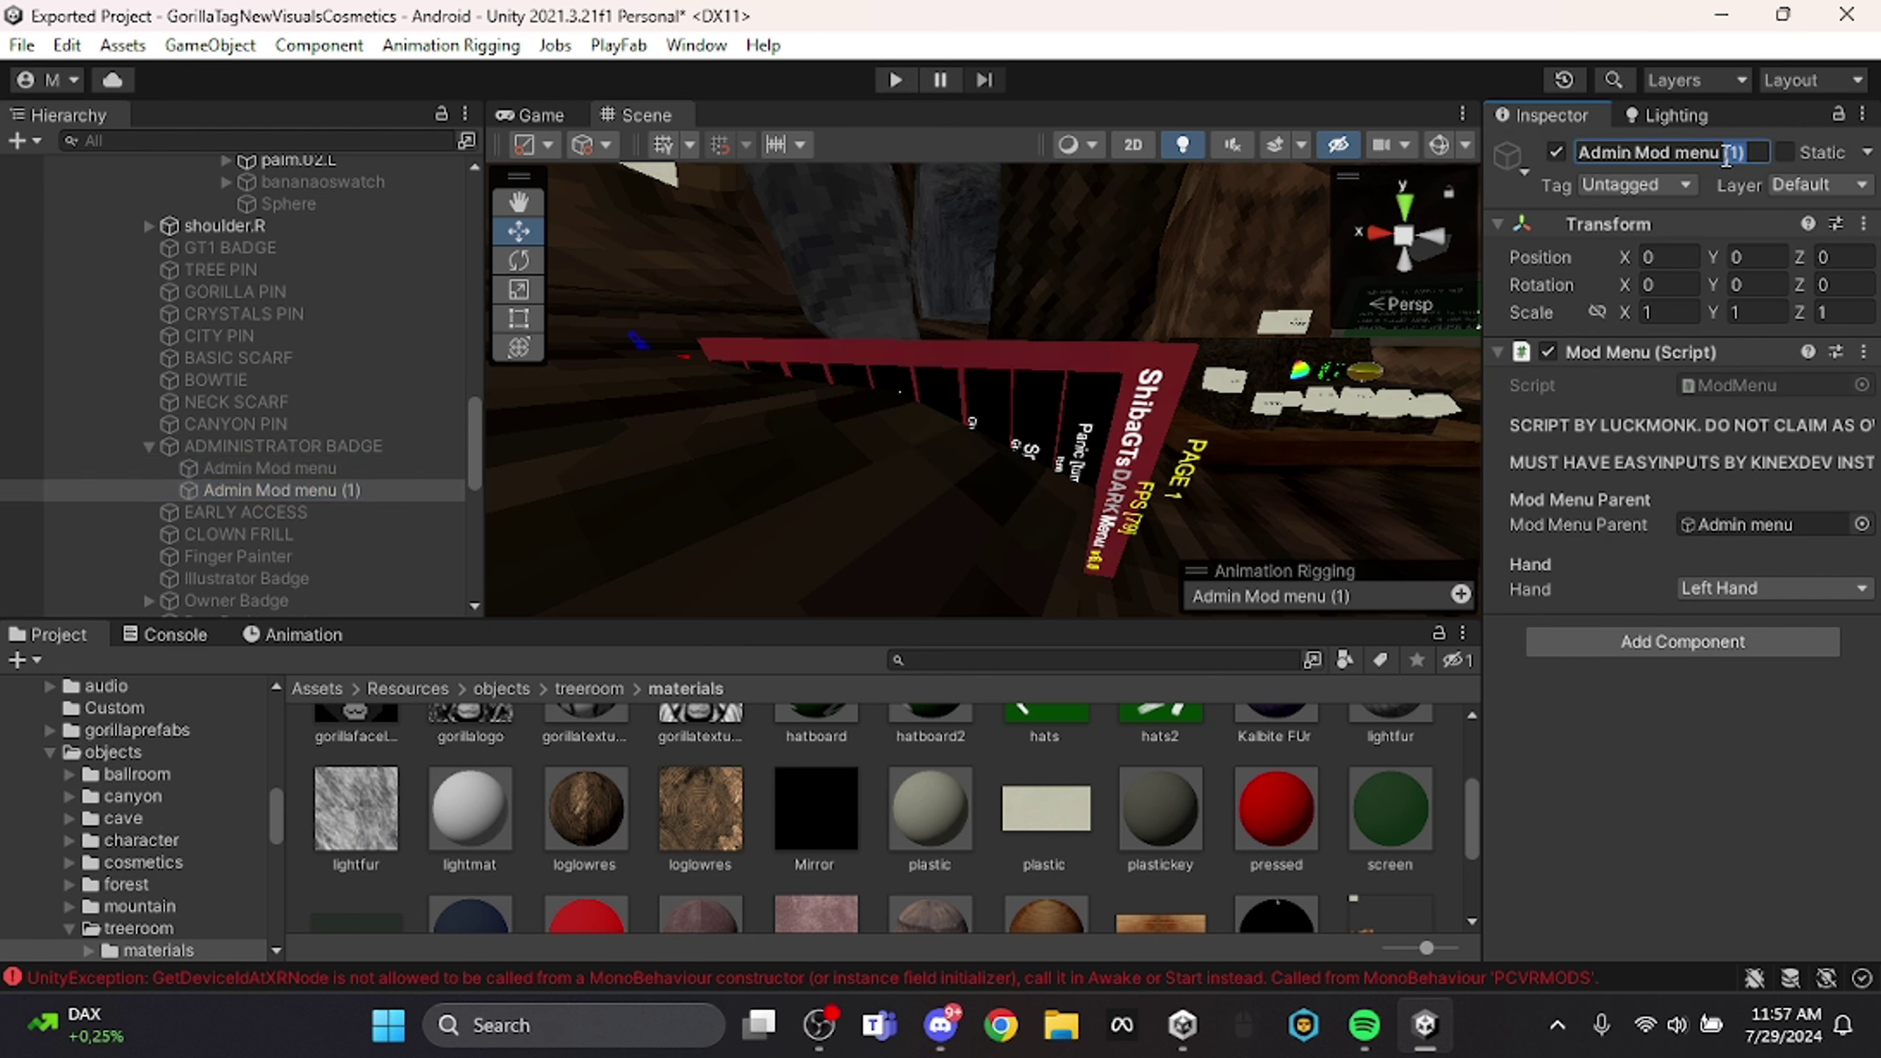
pyautogui.write('No cosmetic')
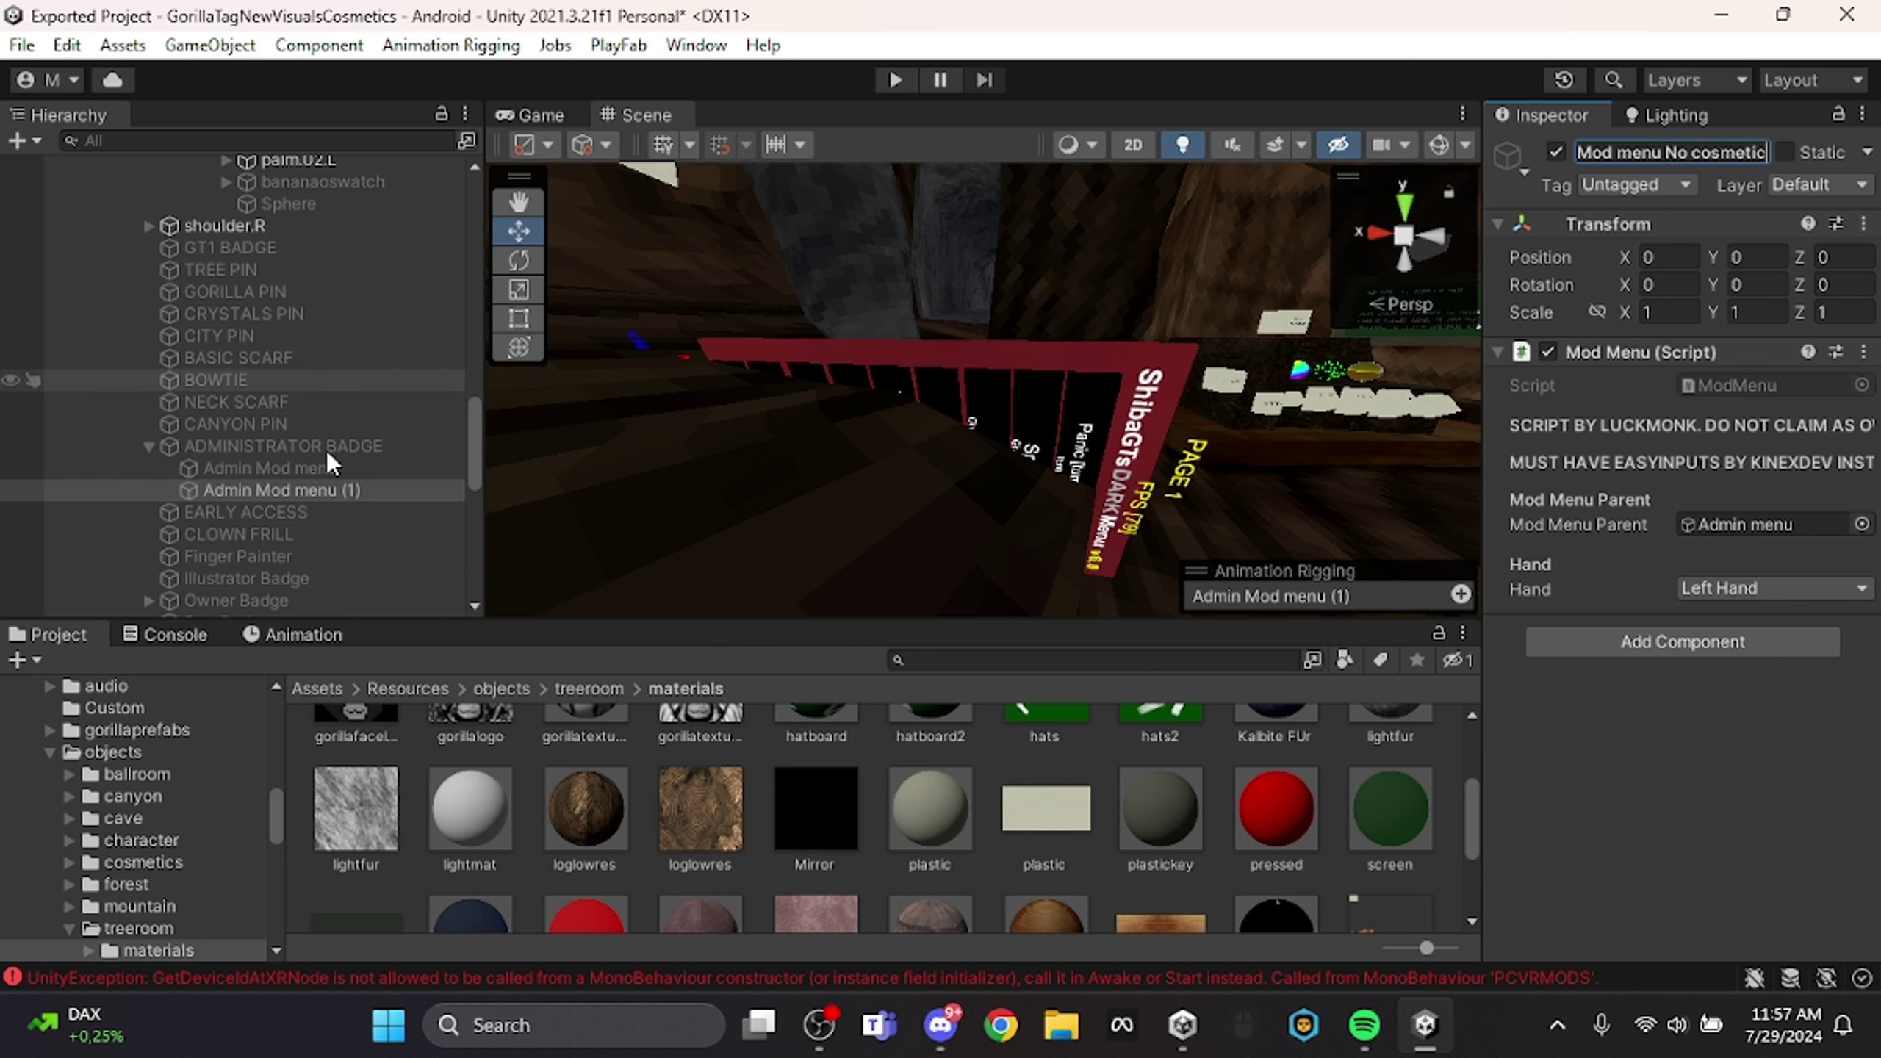
# Move Admin Mod menu No cosmetic out of the badge to the scene root, just above Shiba Menu Open, and deactivate it.
pyautogui.moveTo(294, 492); pyautogui.dragTo(306, 599)
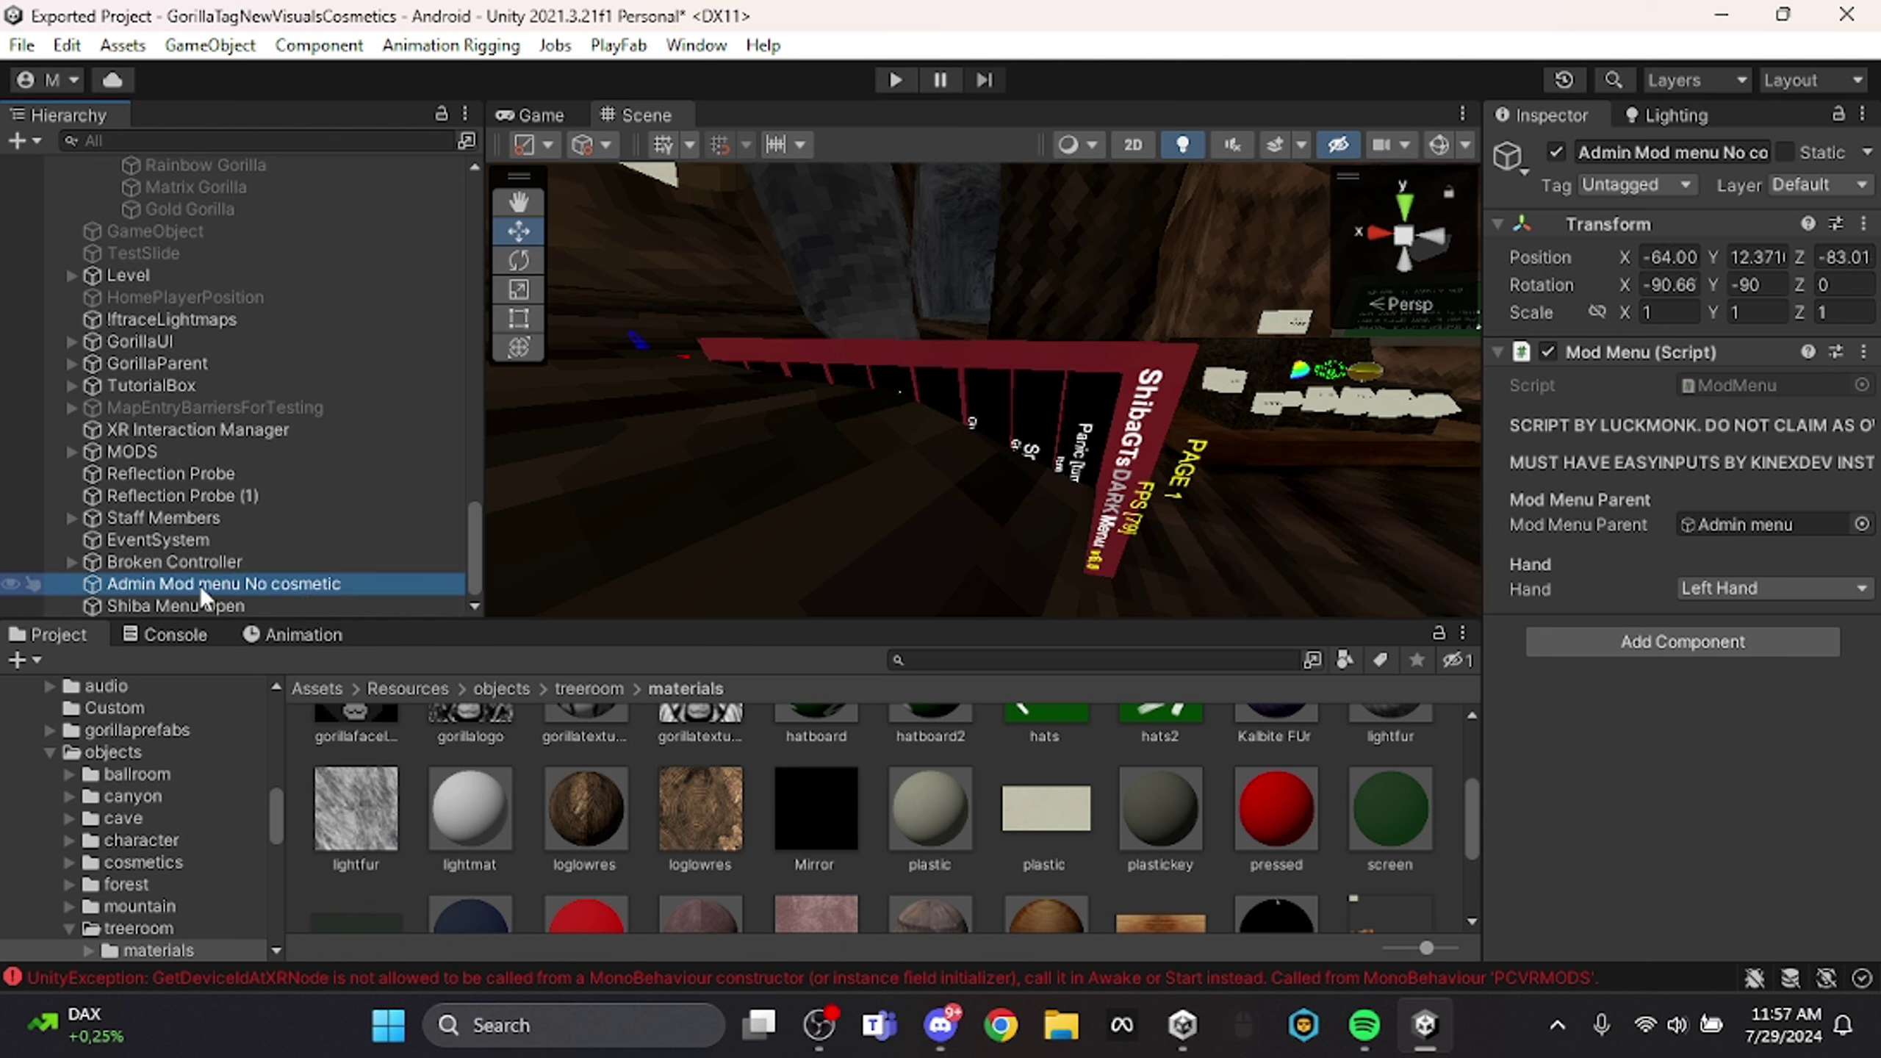
pyautogui.click(1556, 153)
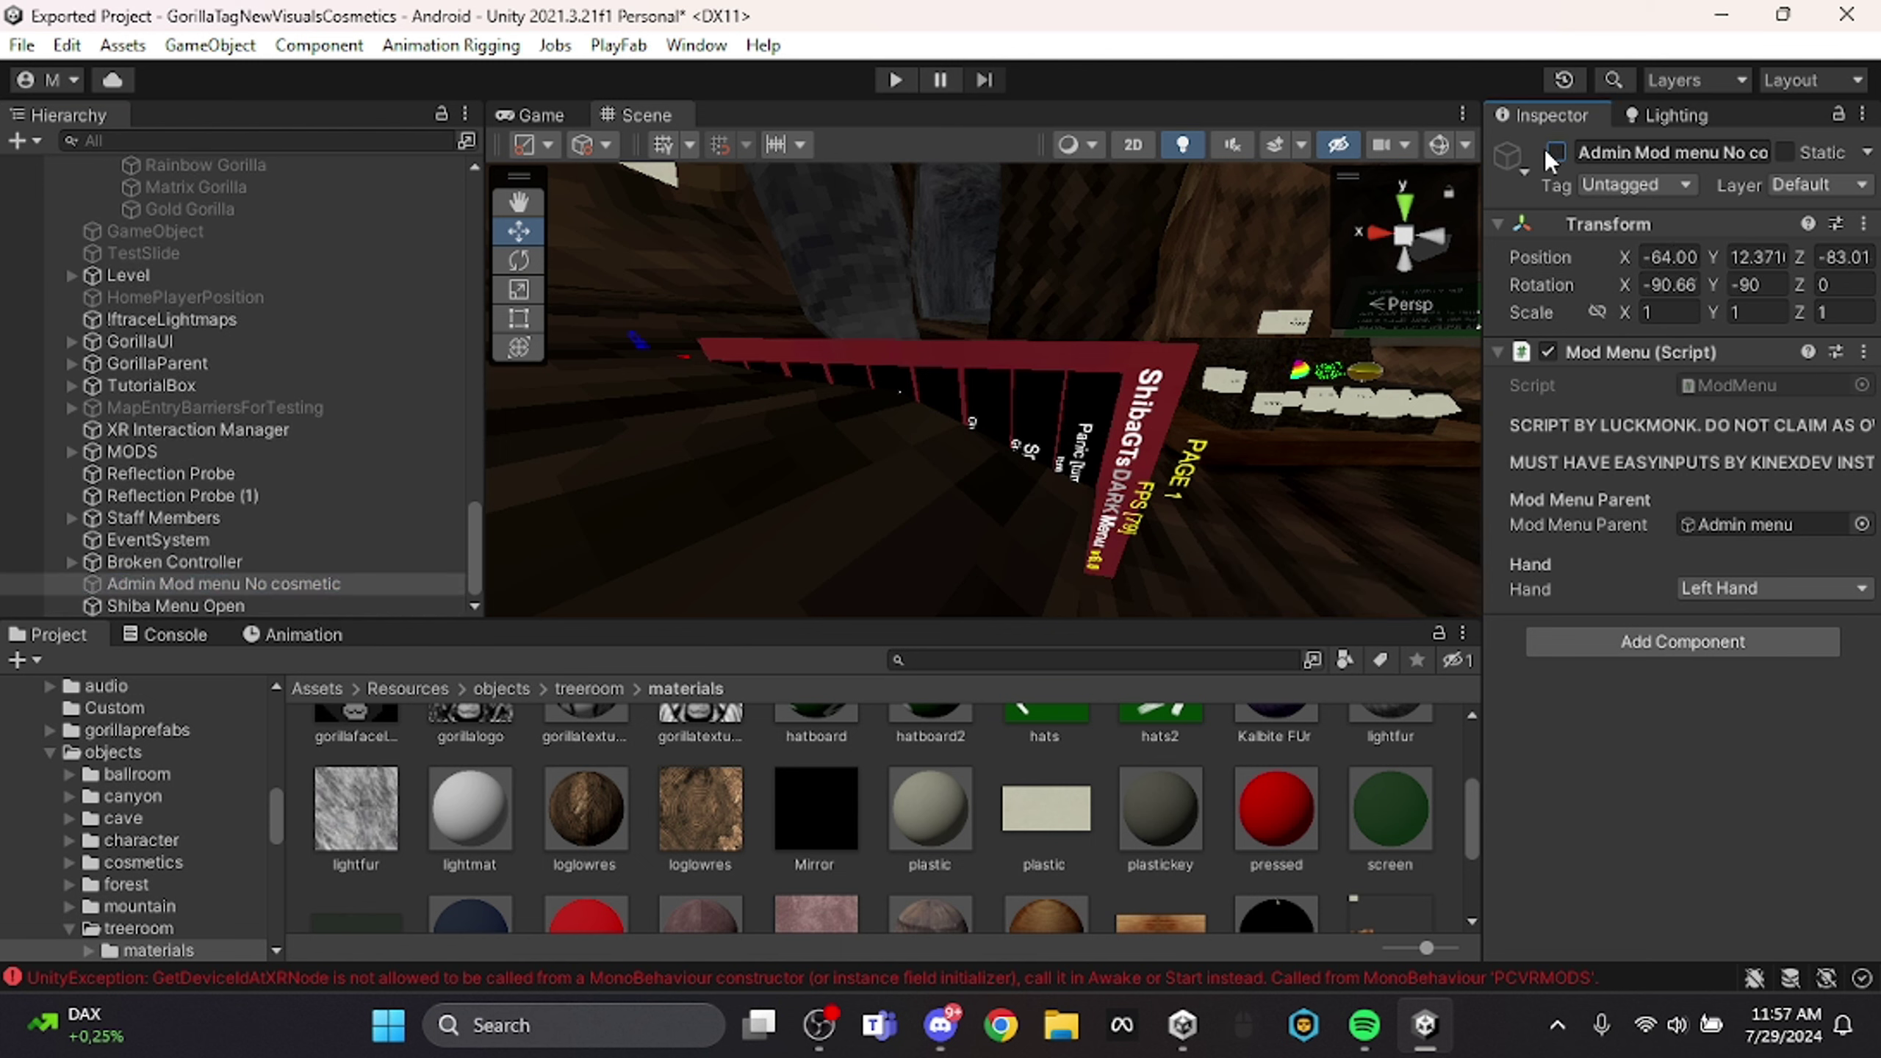
# Add Admin Mod menu No cosmetic to the Objects To Enable of the Plats button's Funcation object.
pyautogui.click(931, 385)
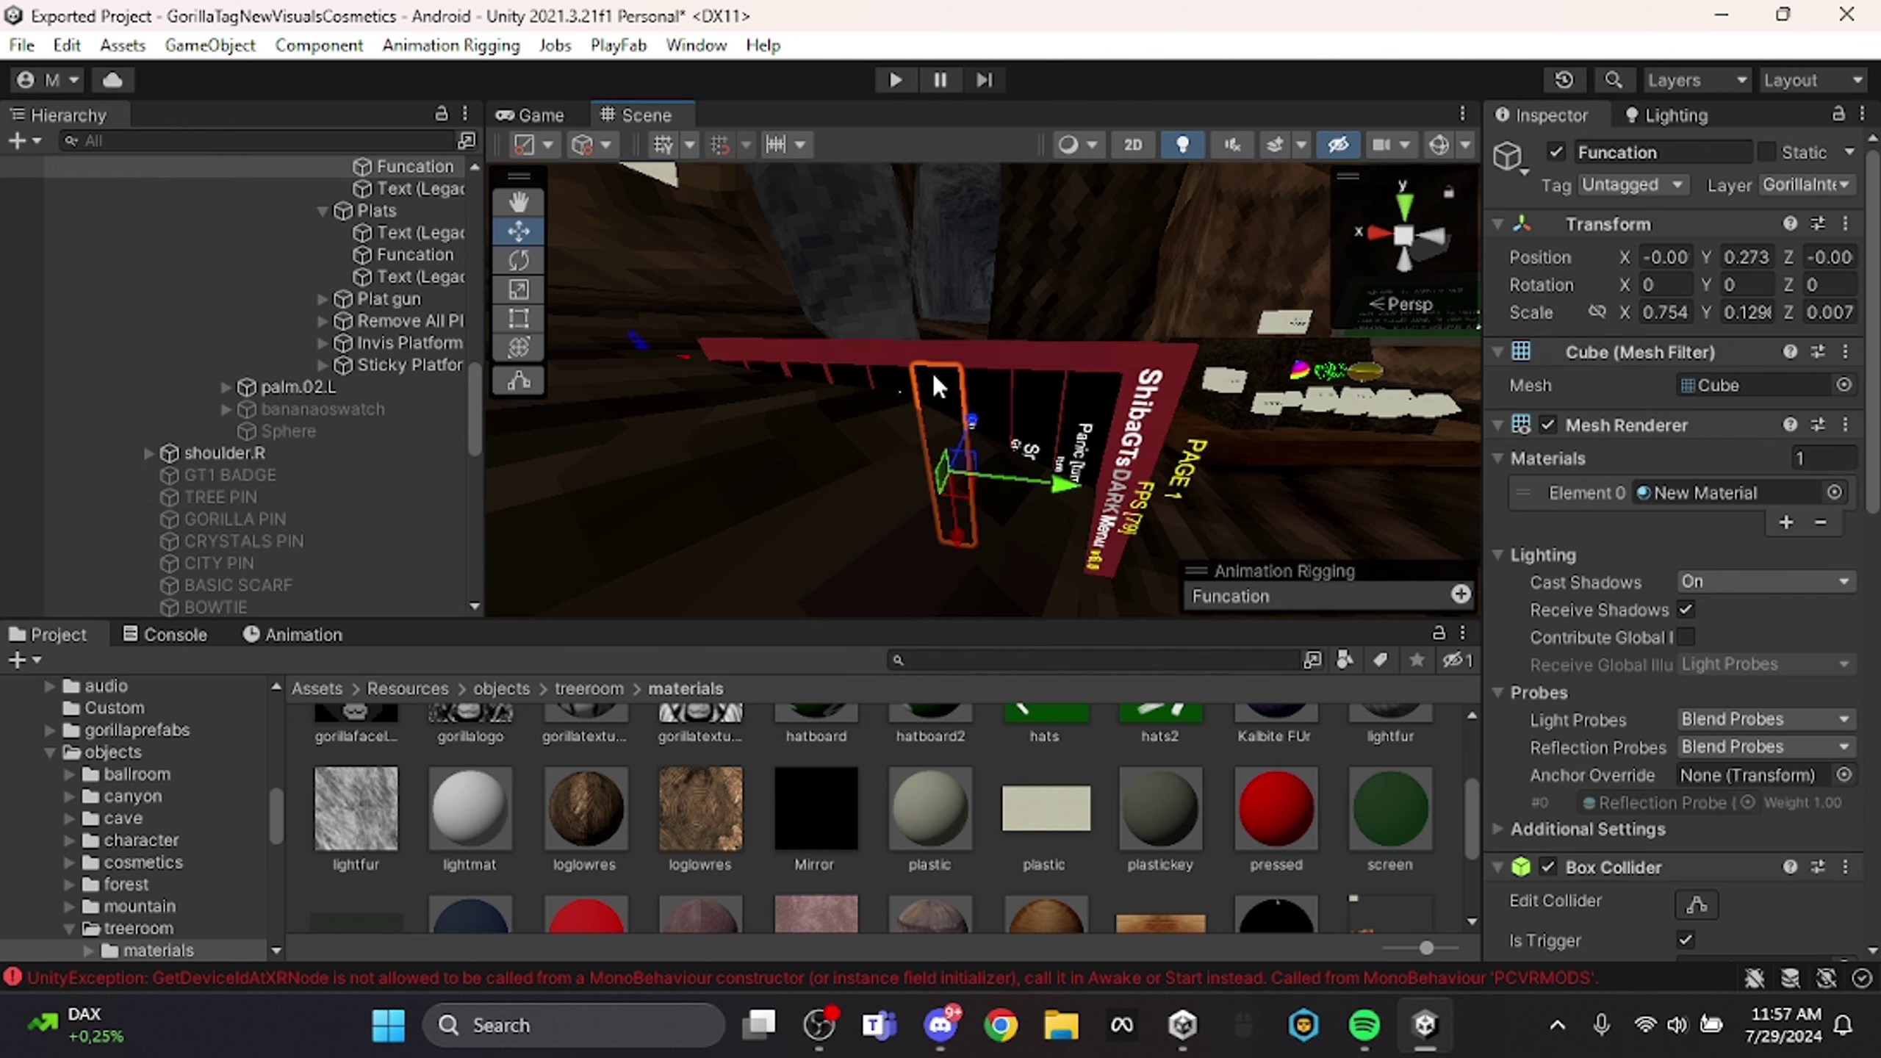
pyautogui.scroll(-15, 1666, 504)
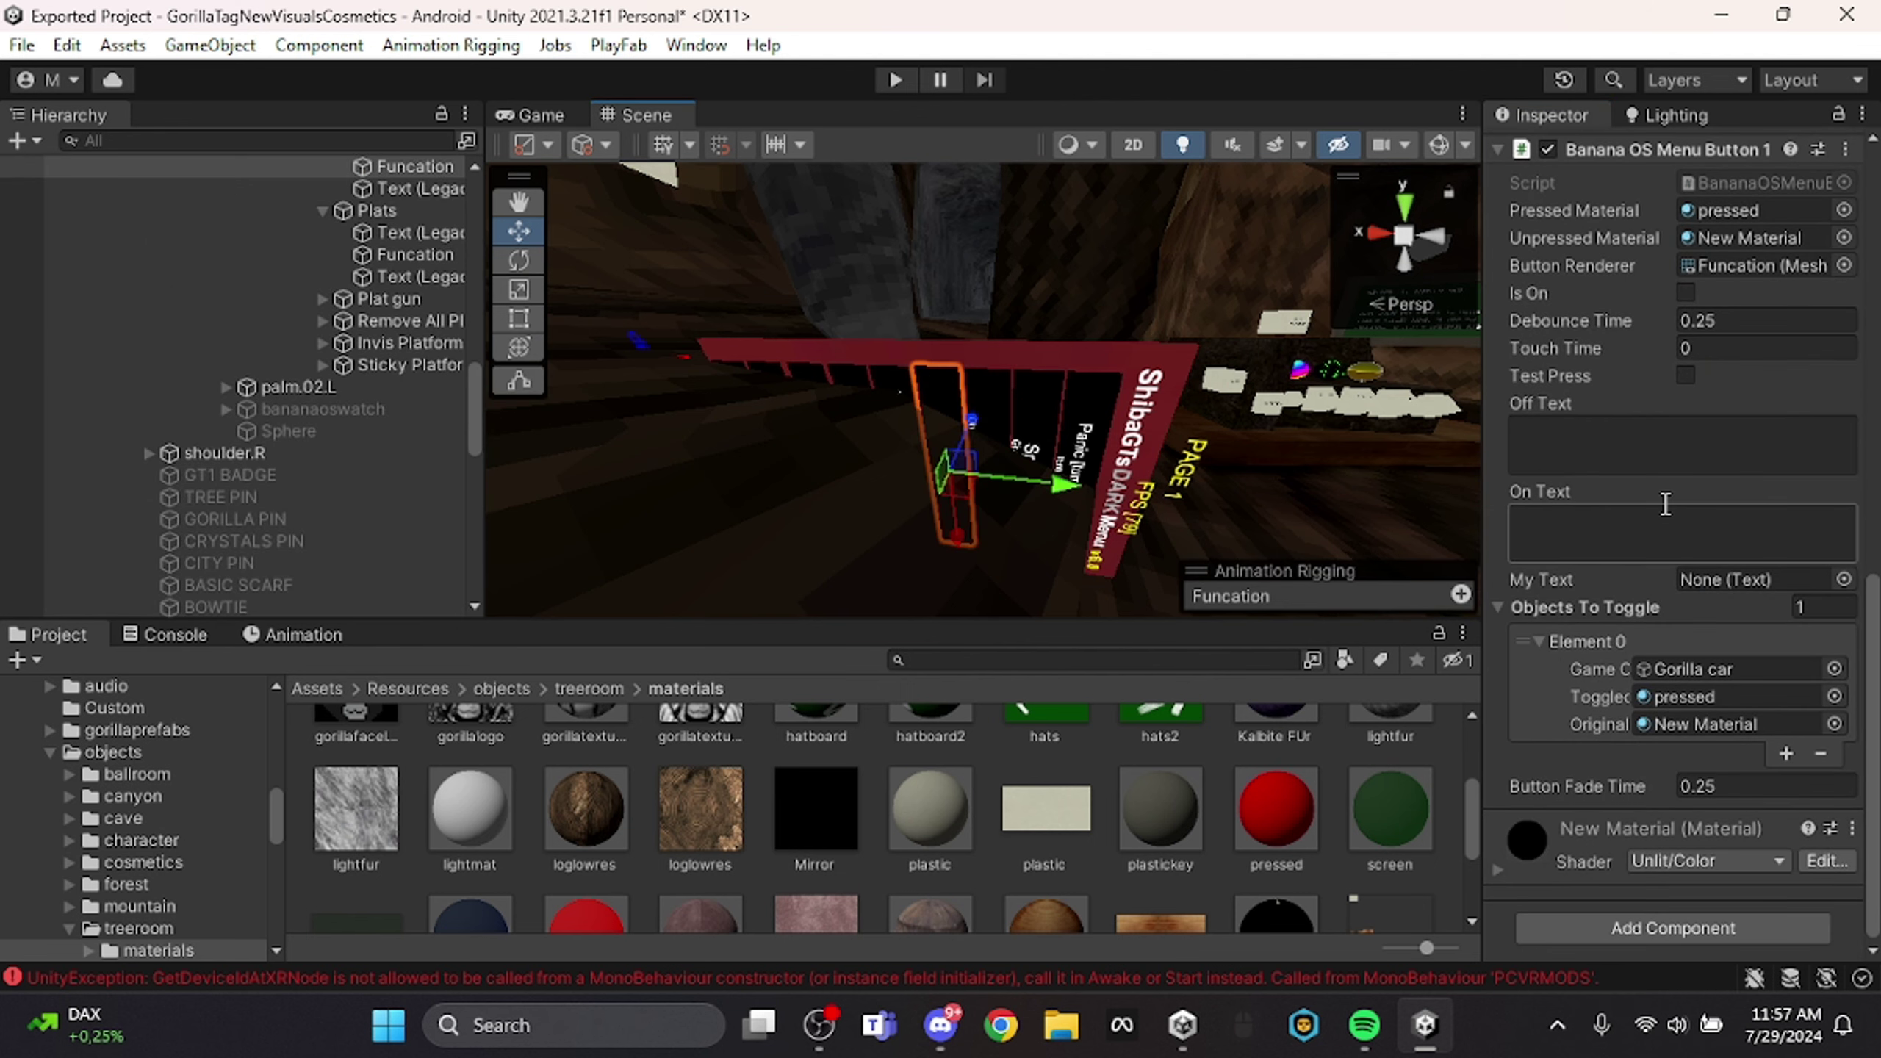
pyautogui.click(898, 370)
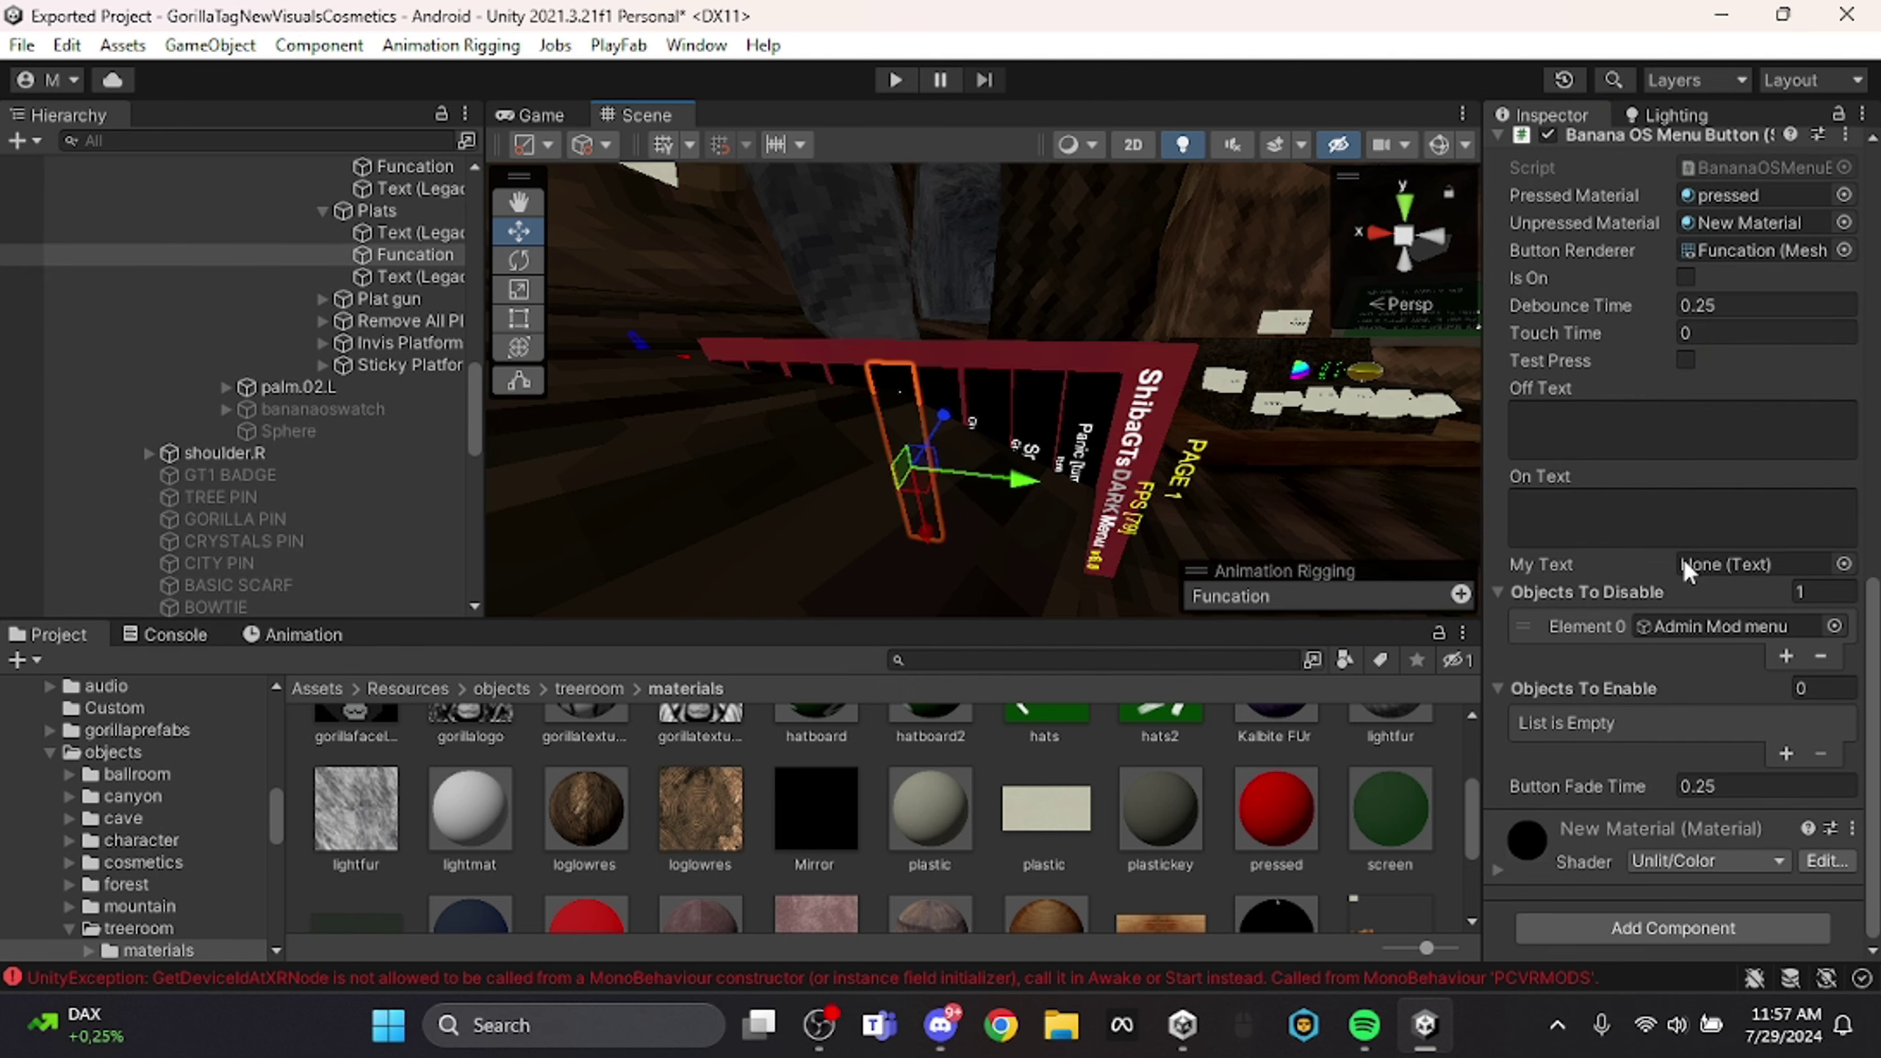
pyautogui.moveTo(473, 418); pyautogui.dragTo(462, 681)
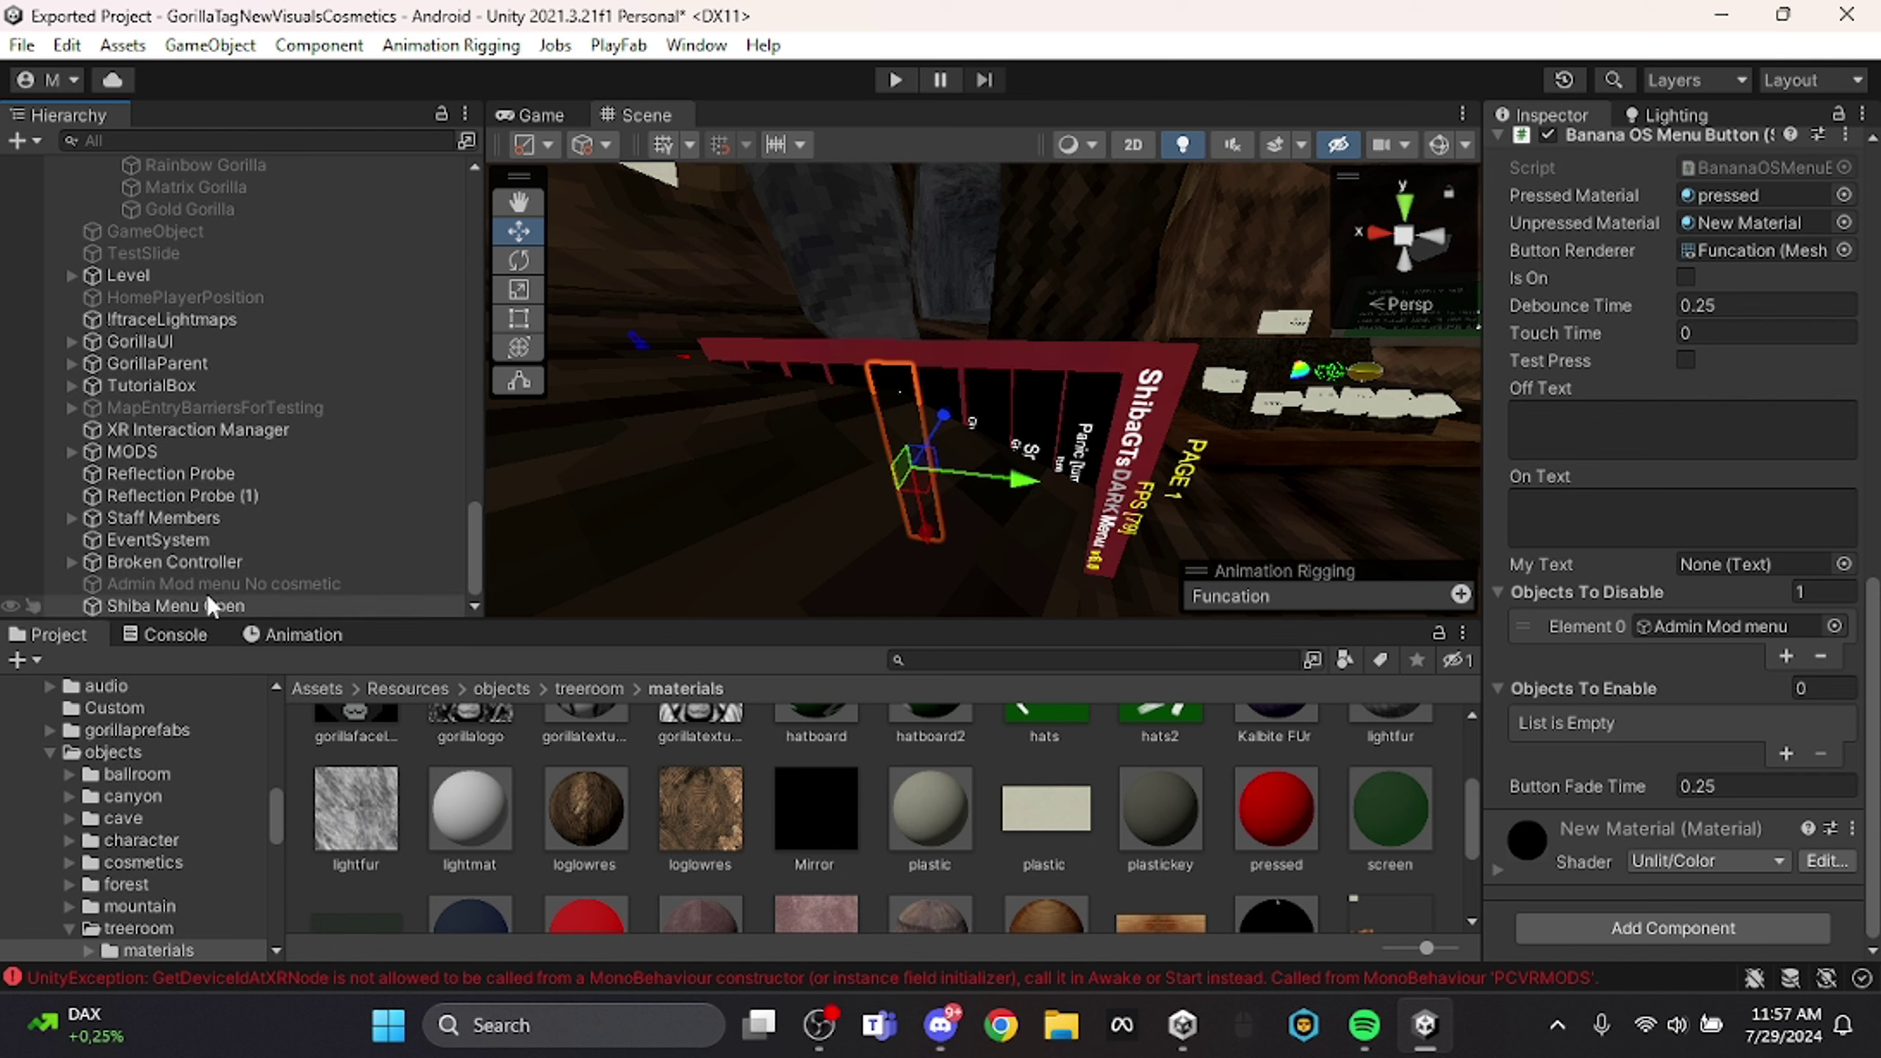
pyautogui.moveTo(207, 587); pyautogui.dragTo(1629, 693)
# Add Shiba Menu Open to the Plats button's Objects To Disable.
pyautogui.keyDown('alt'); pyautogui.moveTo(1204, 509); pyautogui.dragTo(722, 504); pyautogui.keyUp('alt')
pyautogui.moveTo(740, 416); pyautogui.dragTo(912, 280, button='right')
pyautogui.press('w')
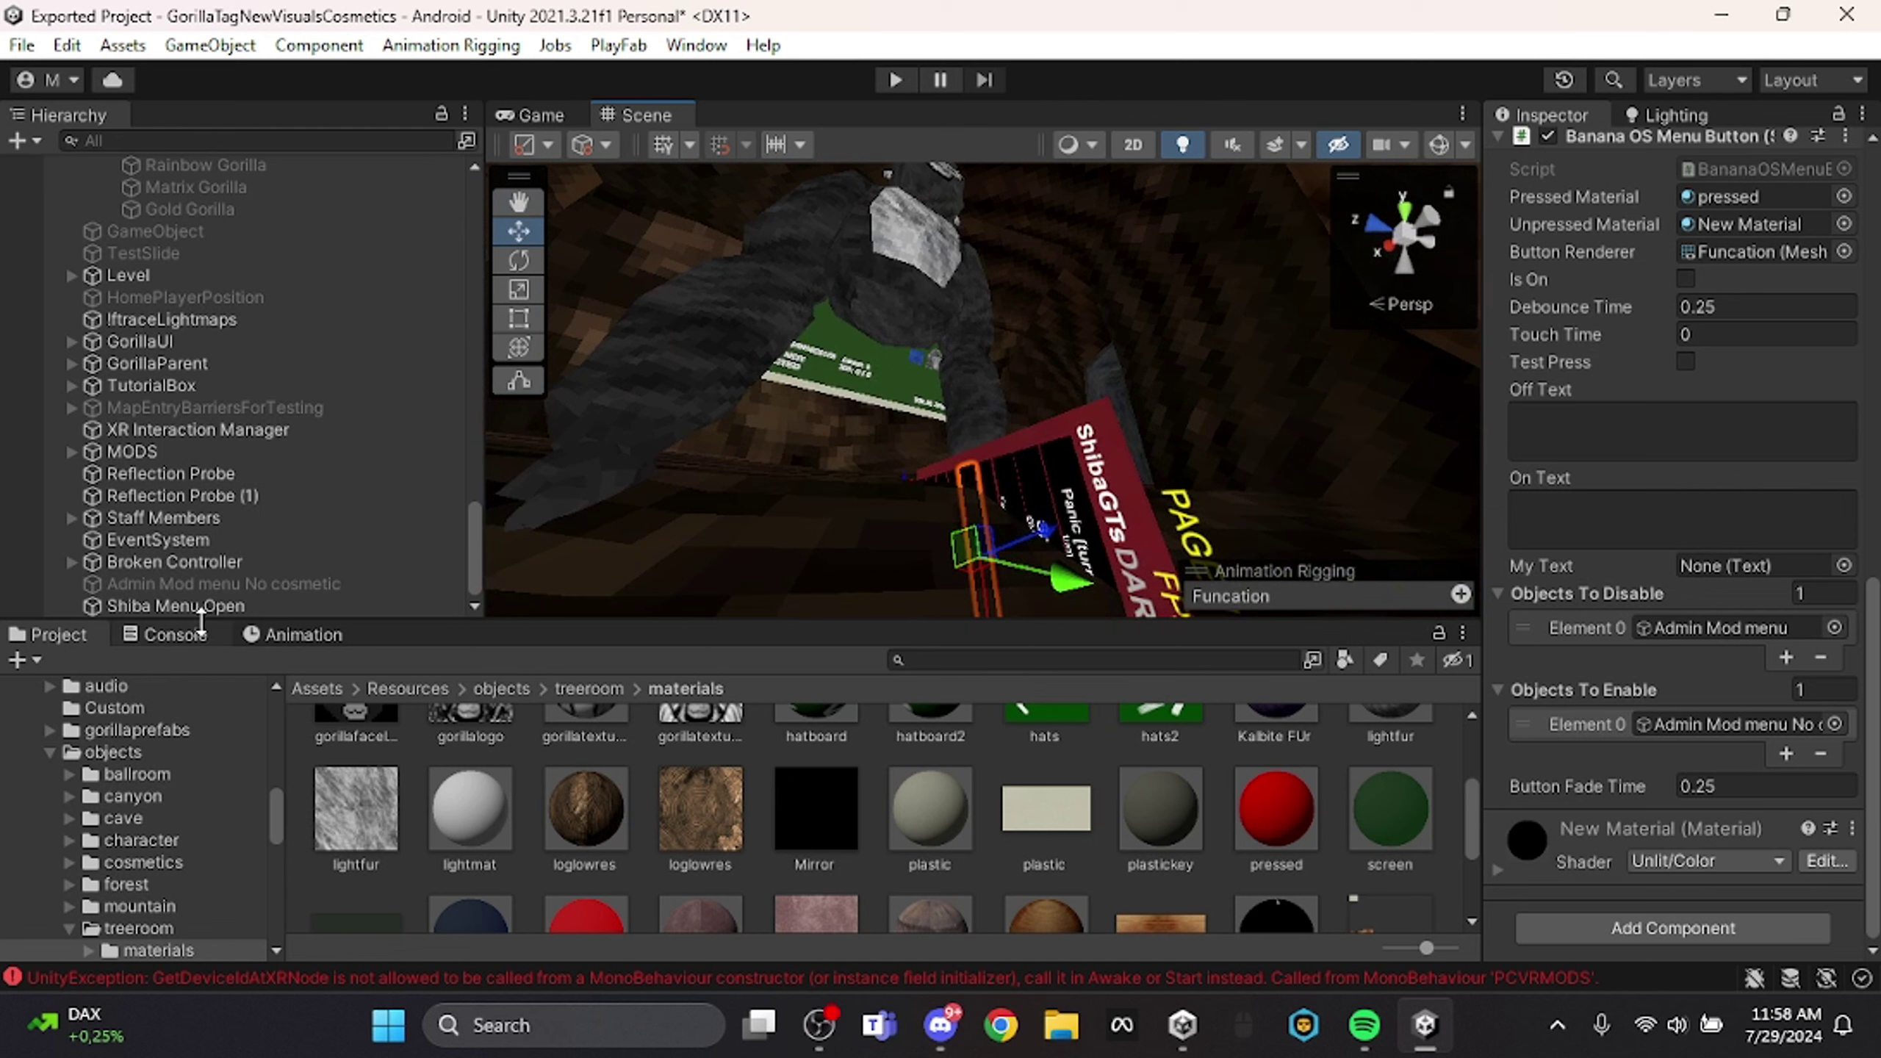
pyautogui.press('a')
pyautogui.moveTo(630, 437); pyautogui.dragTo(804, 415, button='right')
pyautogui.press('w')
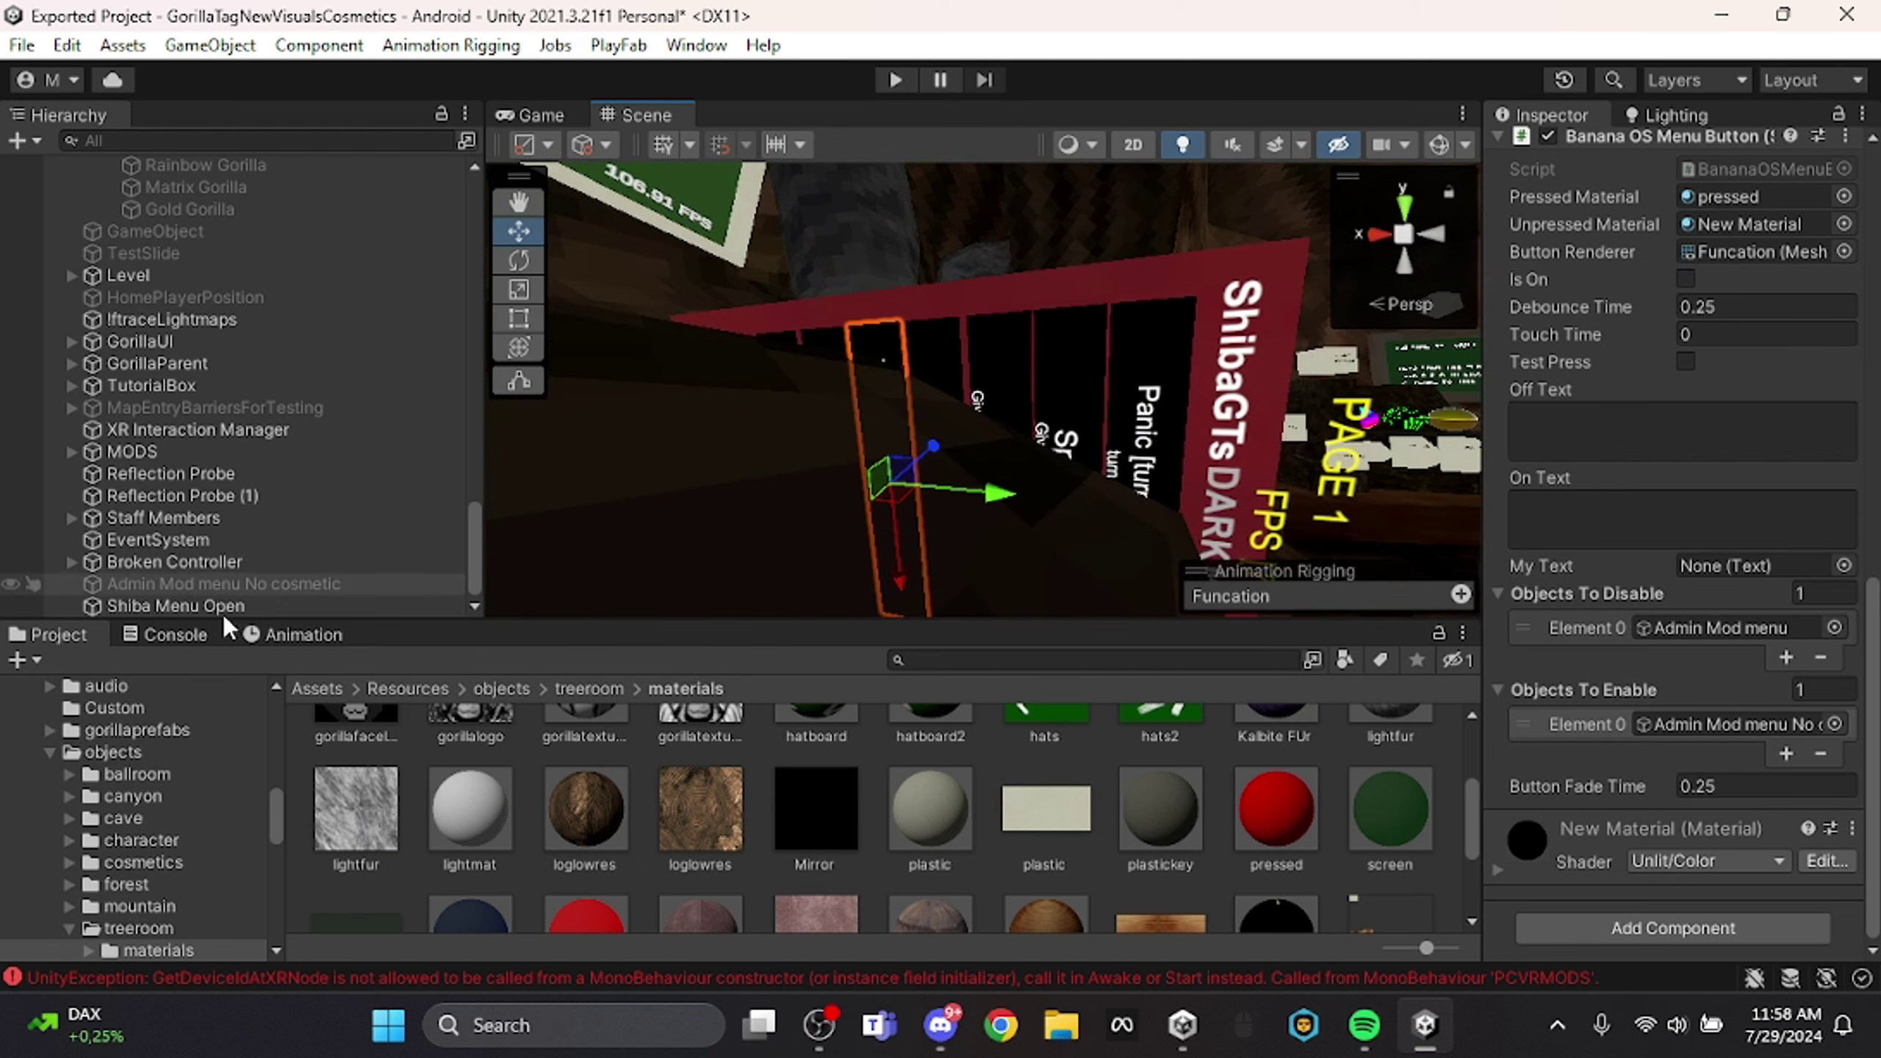
pyautogui.moveTo(176, 608); pyautogui.dragTo(1604, 594)
# Search the scene objects for "shiba" and add ShibaGtModMenuV6 to the button's Objects To Disable.
pyautogui.click(210, 142)
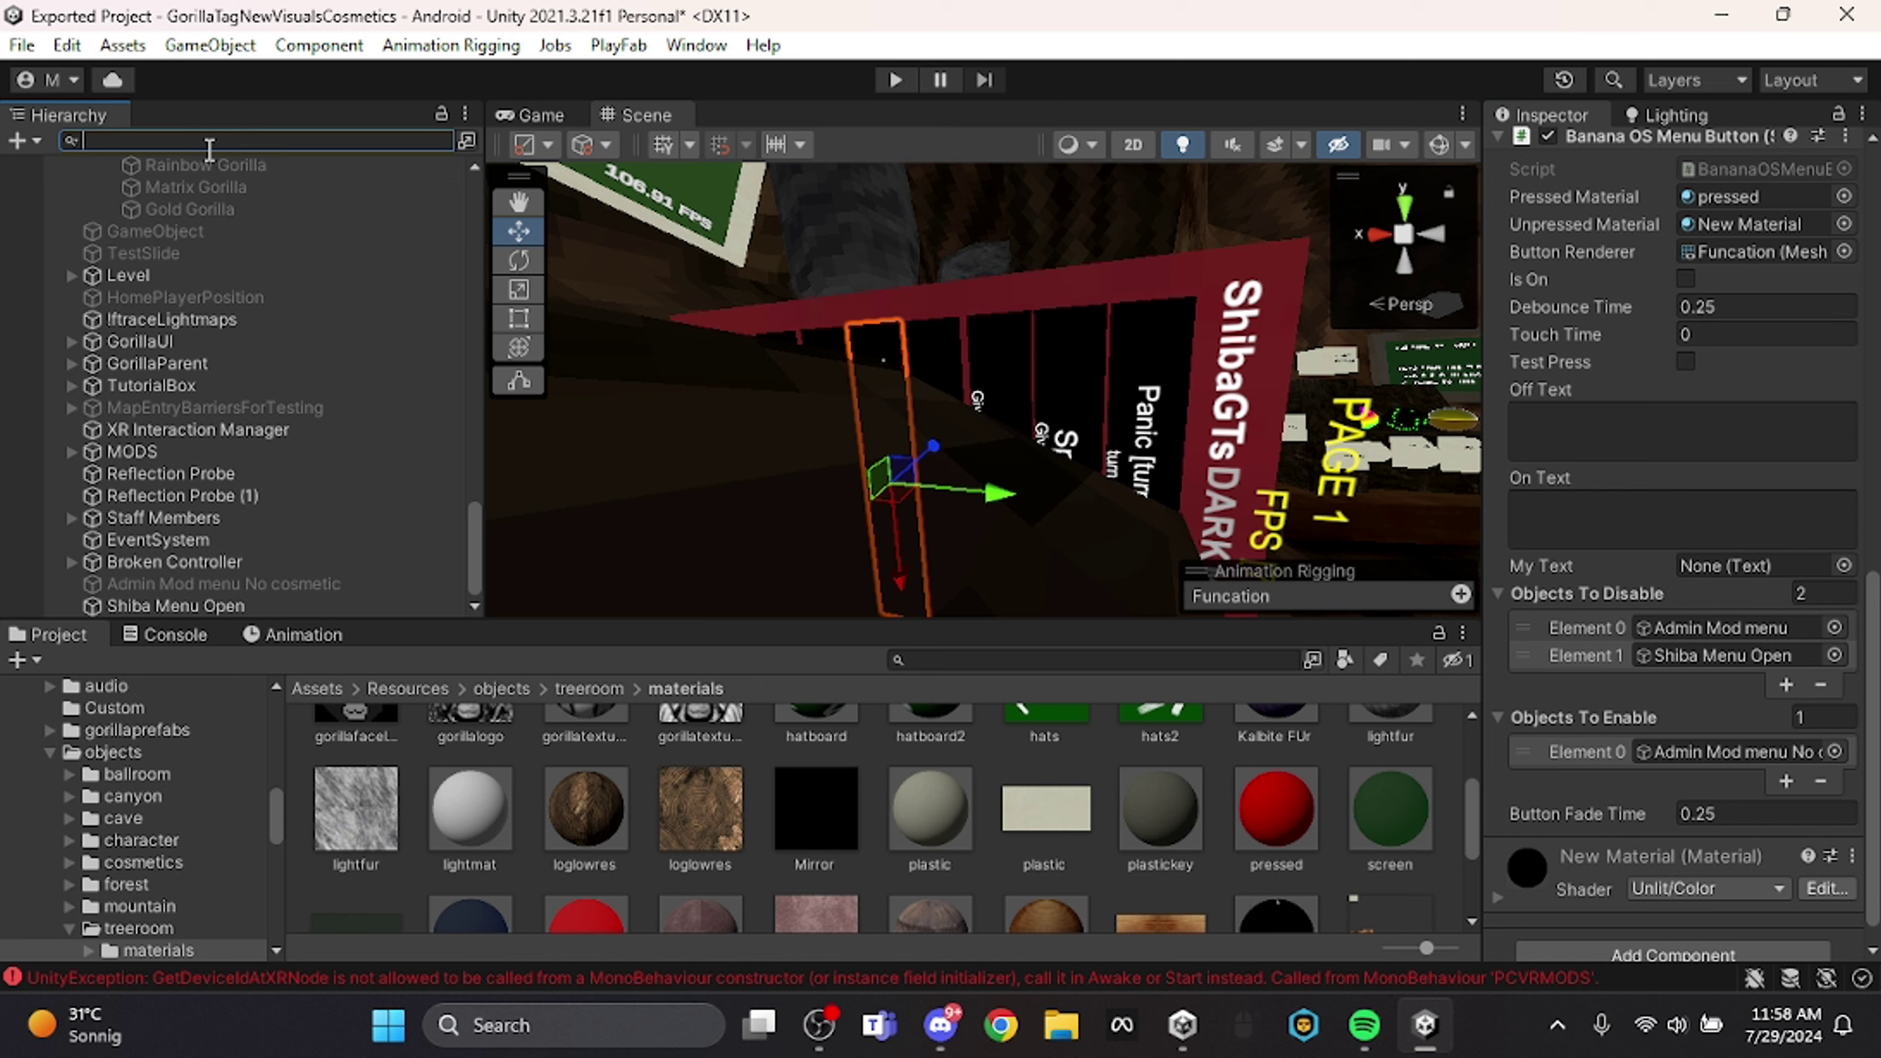
pyautogui.write('shiba')
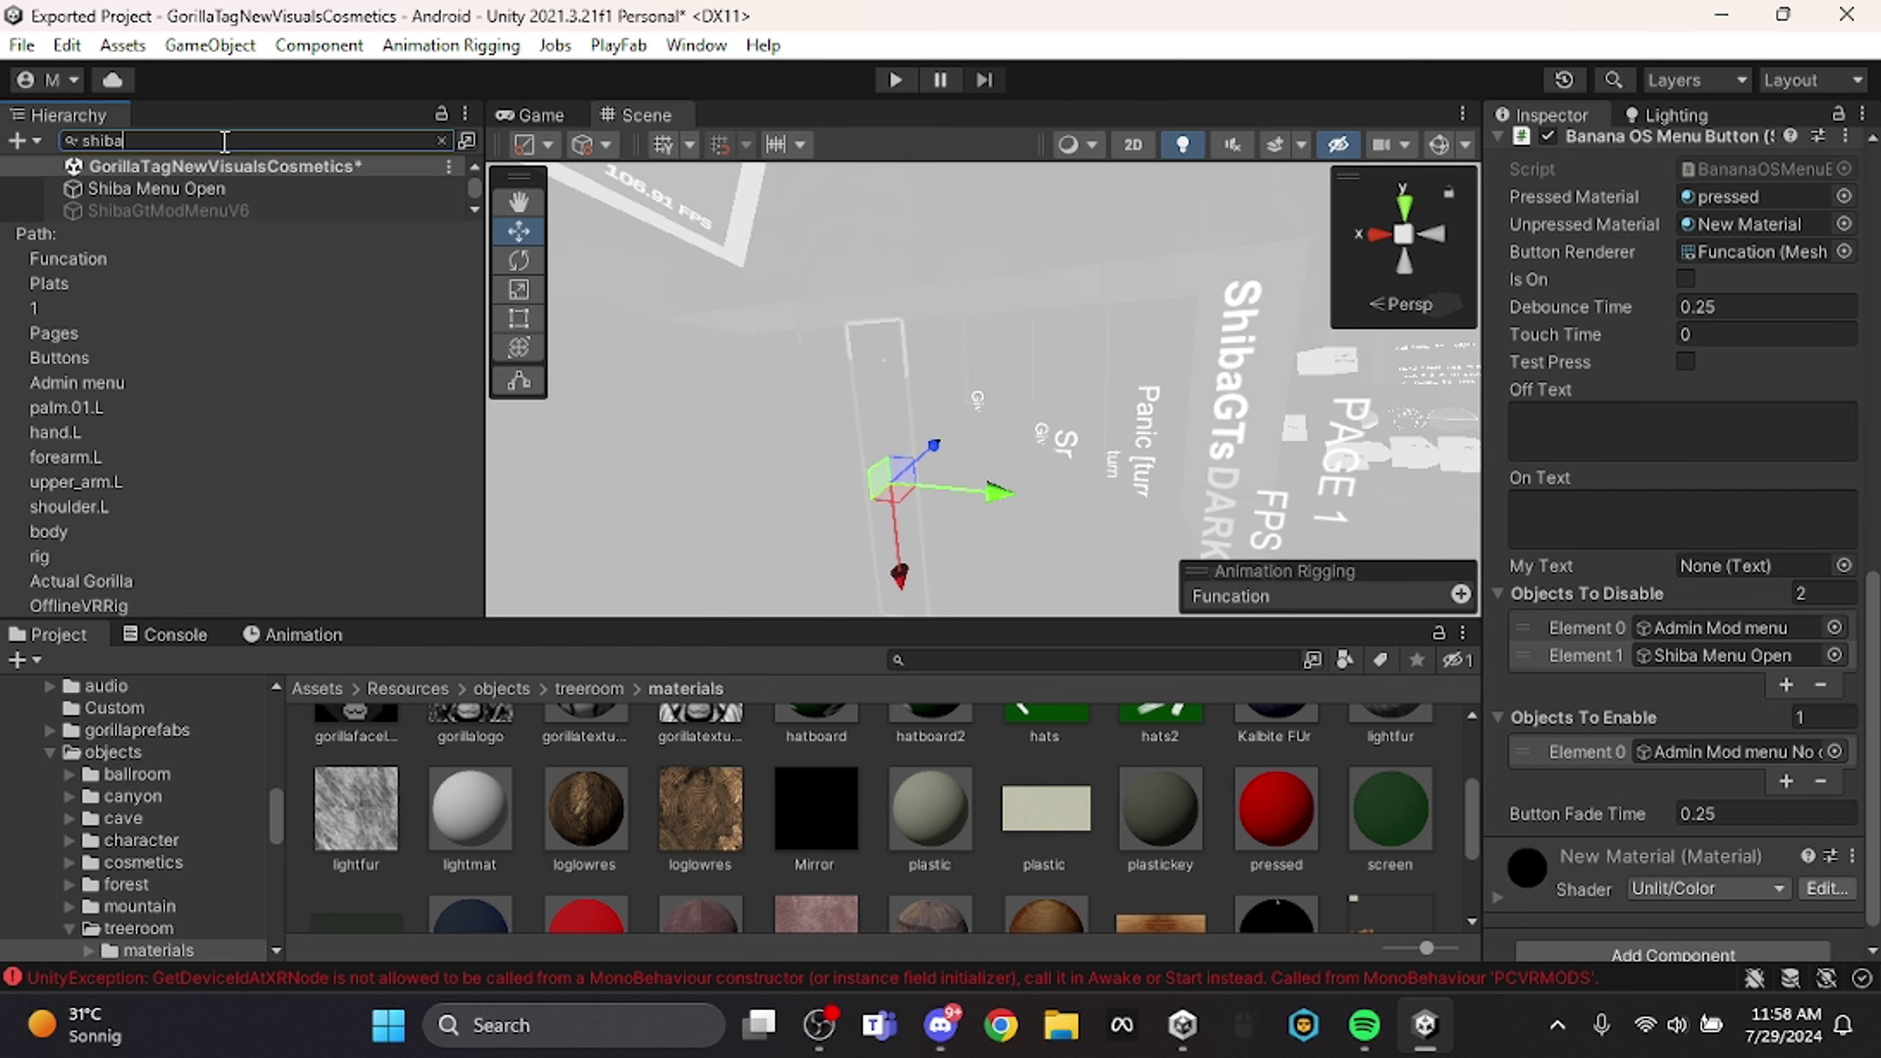
pyautogui.moveTo(252, 209); pyautogui.dragTo(1630, 597)
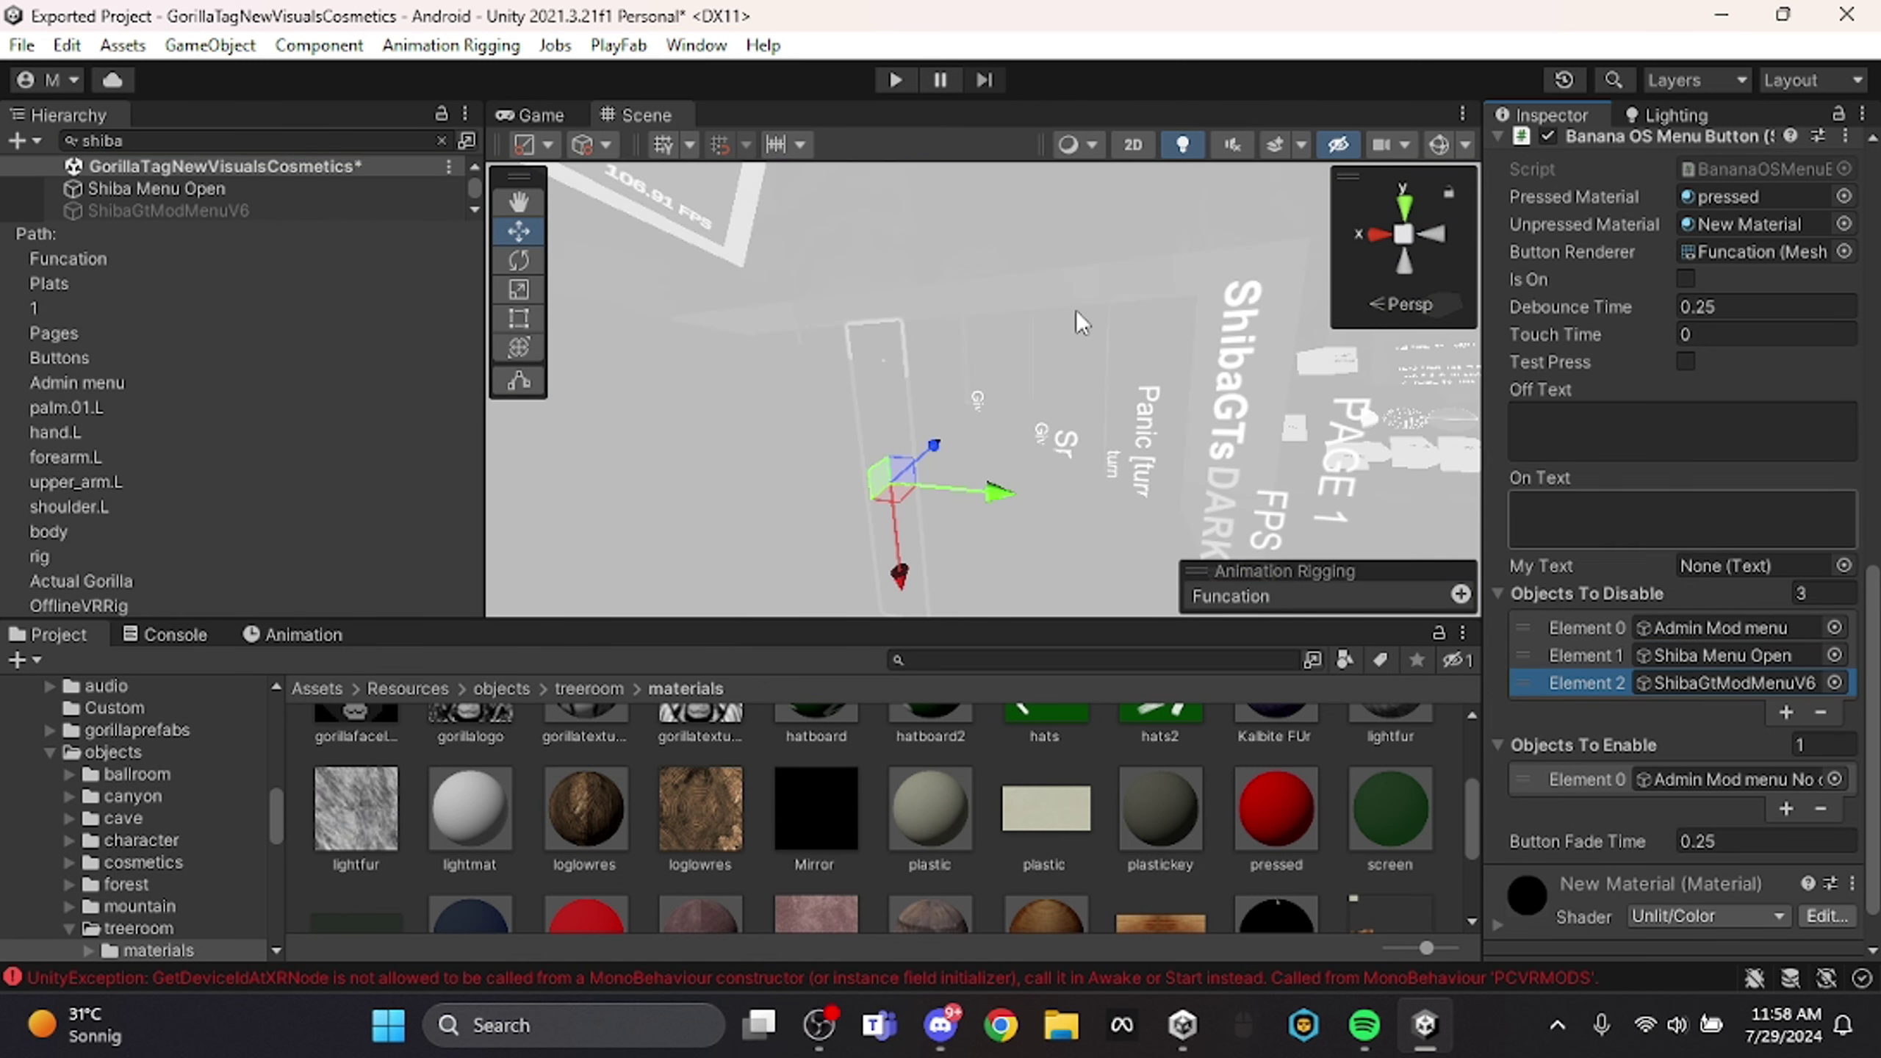
pyautogui.click(441, 140)
# Examine the "Mod menu no cosmetic" button up close and the menu in the gorilla's hand.
pyautogui.press('s')
pyautogui.moveTo(783, 264); pyautogui.dragTo(1342, 365, button='right')
pyautogui.press('d')
pyautogui.moveTo(692, 214); pyautogui.dragTo(964, 239, button='right')
pyautogui.press('w')
pyautogui.press('a')
pyautogui.press('s')
pyautogui.press('s')
pyautogui.press('w')
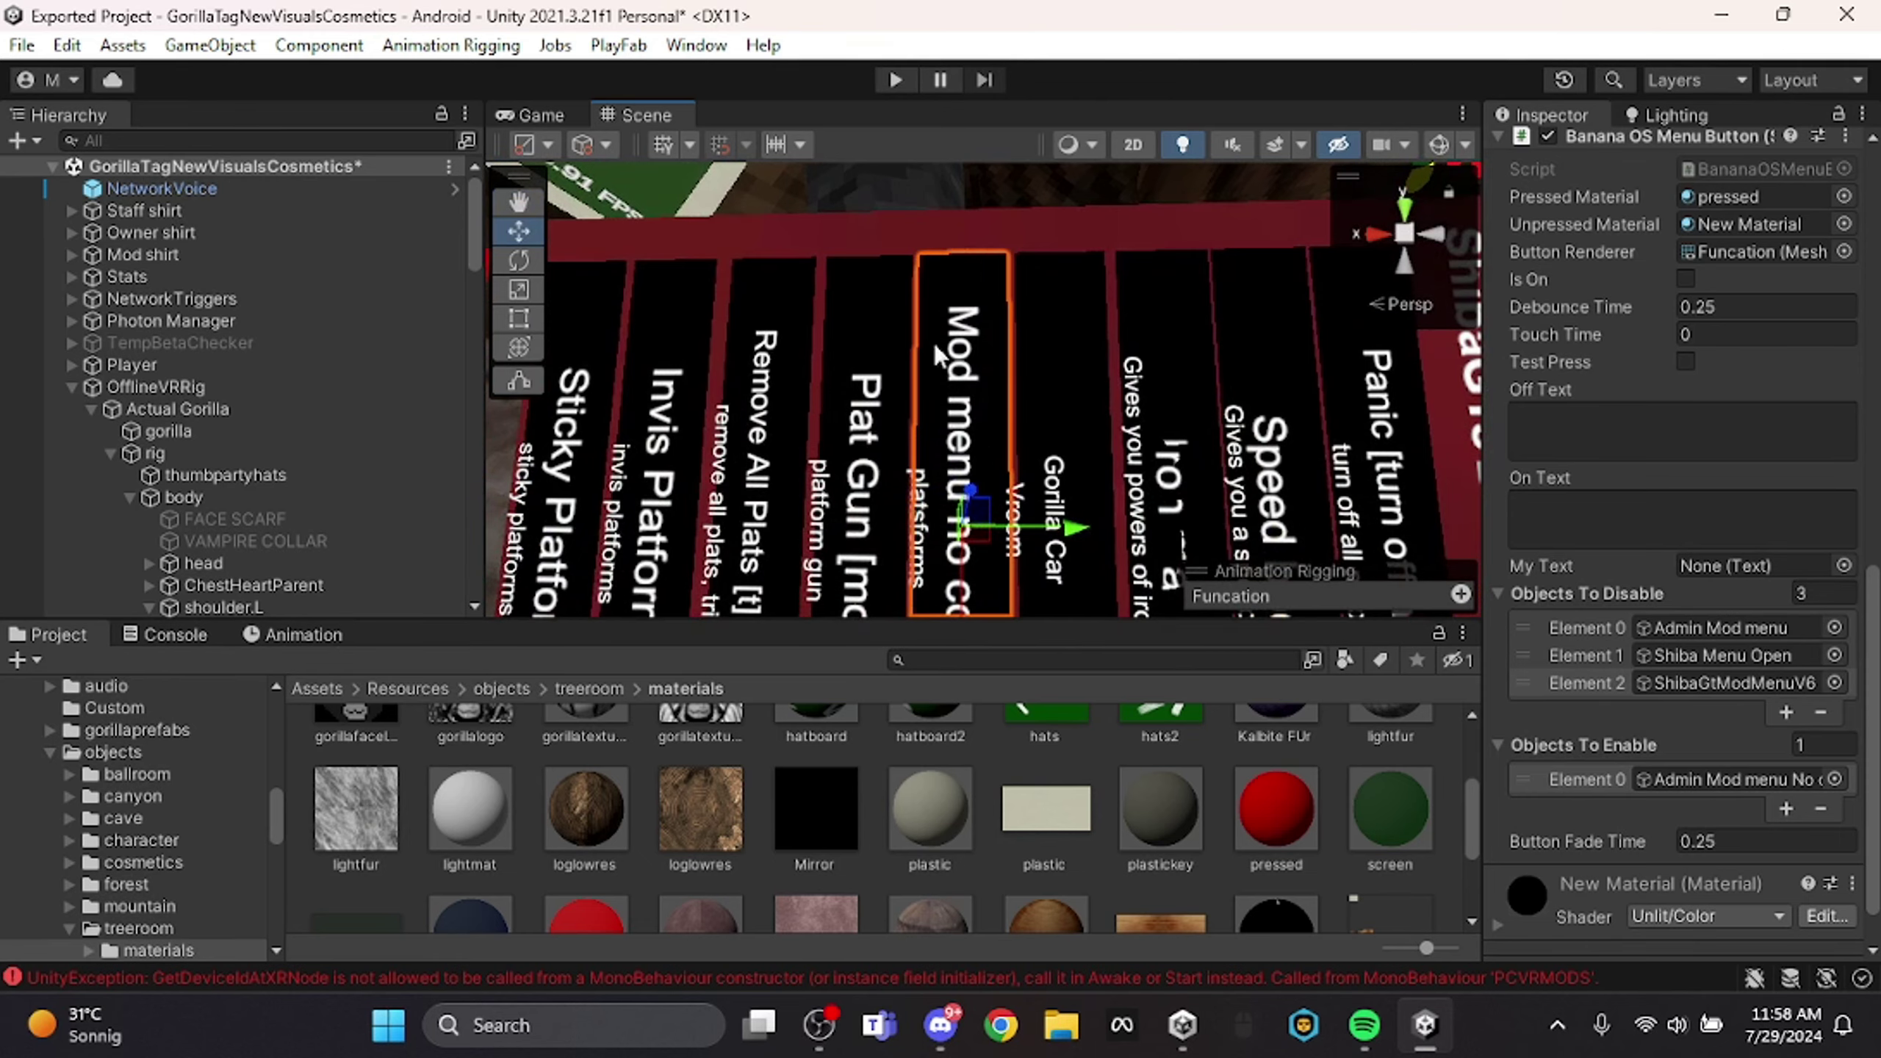
pyautogui.moveTo(937, 355); pyautogui.dragTo(941, 294, button='right')
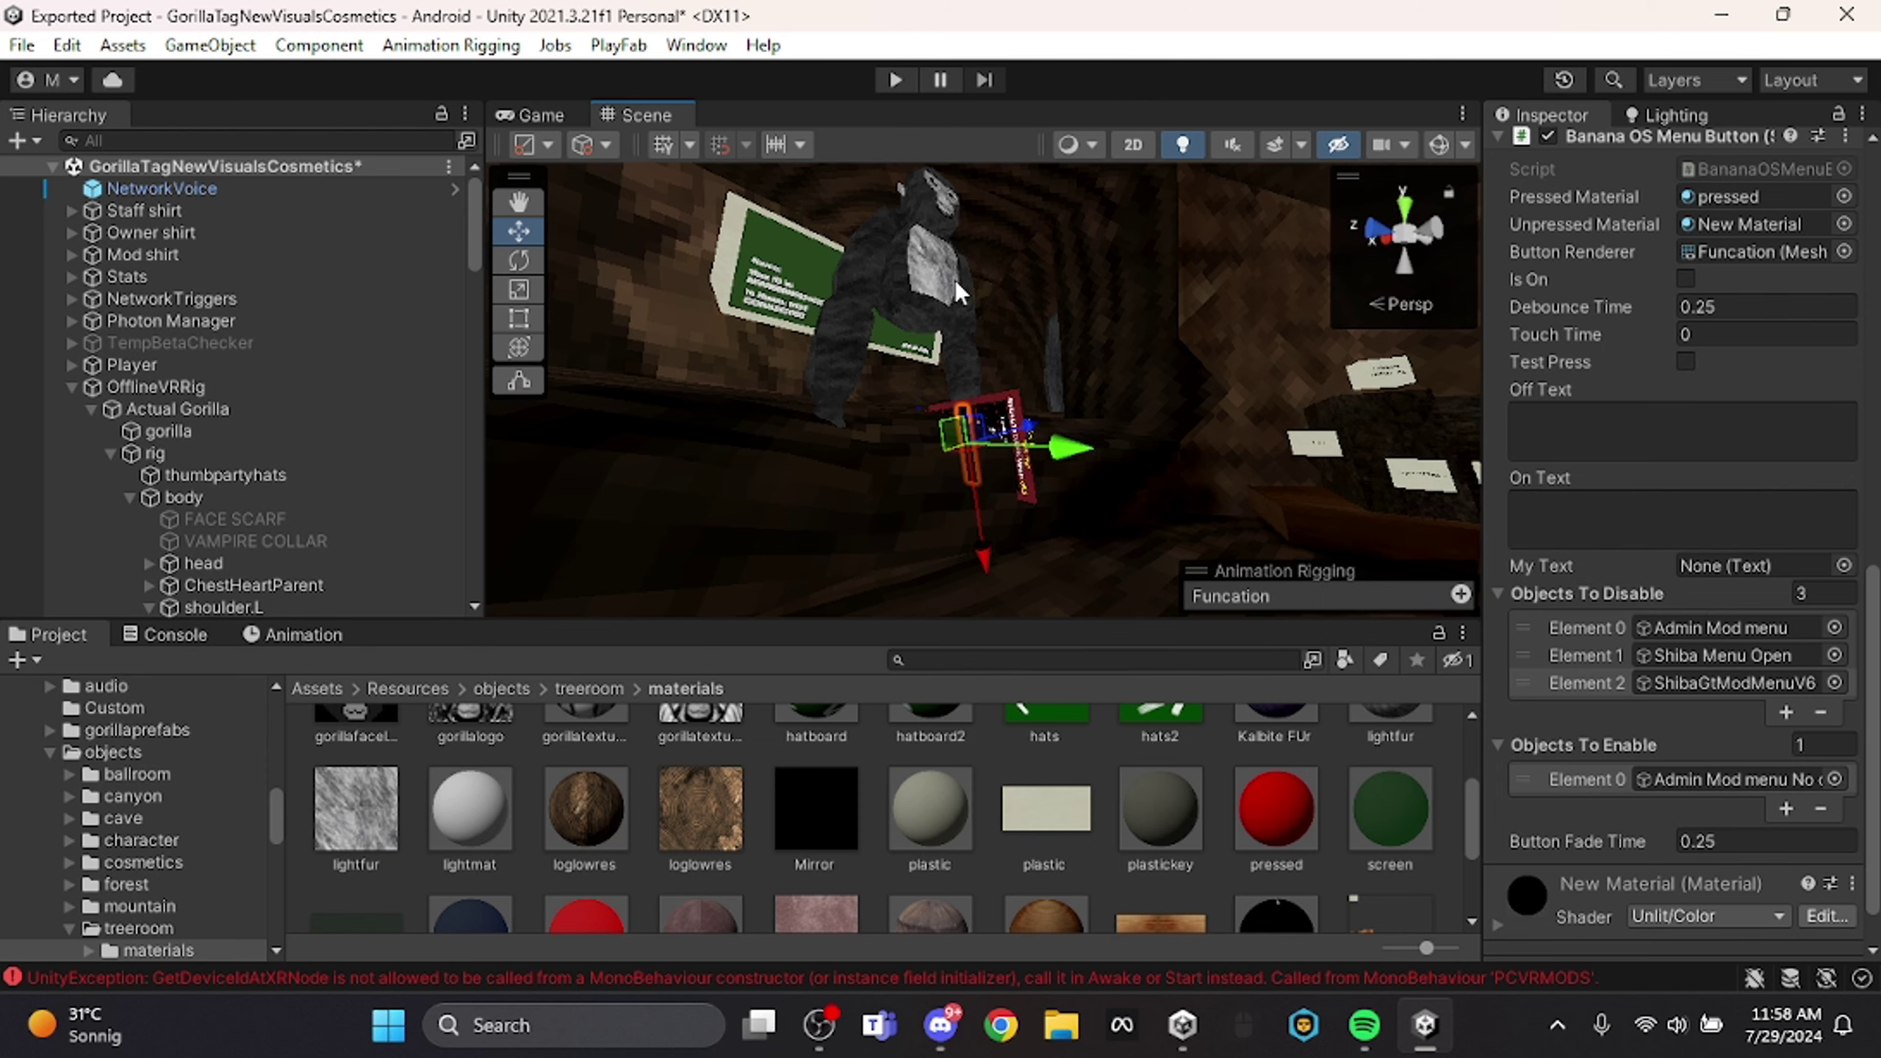
# Duplicate the Panic button's Funcation object and move the copy out beside the menu, past the PAGE 1 label.
pyautogui.moveTo(955, 279); pyautogui.dragTo(926, 363, button='right')
pyautogui.click(891, 349)
pyautogui.hotkey('ctrl', 'd')
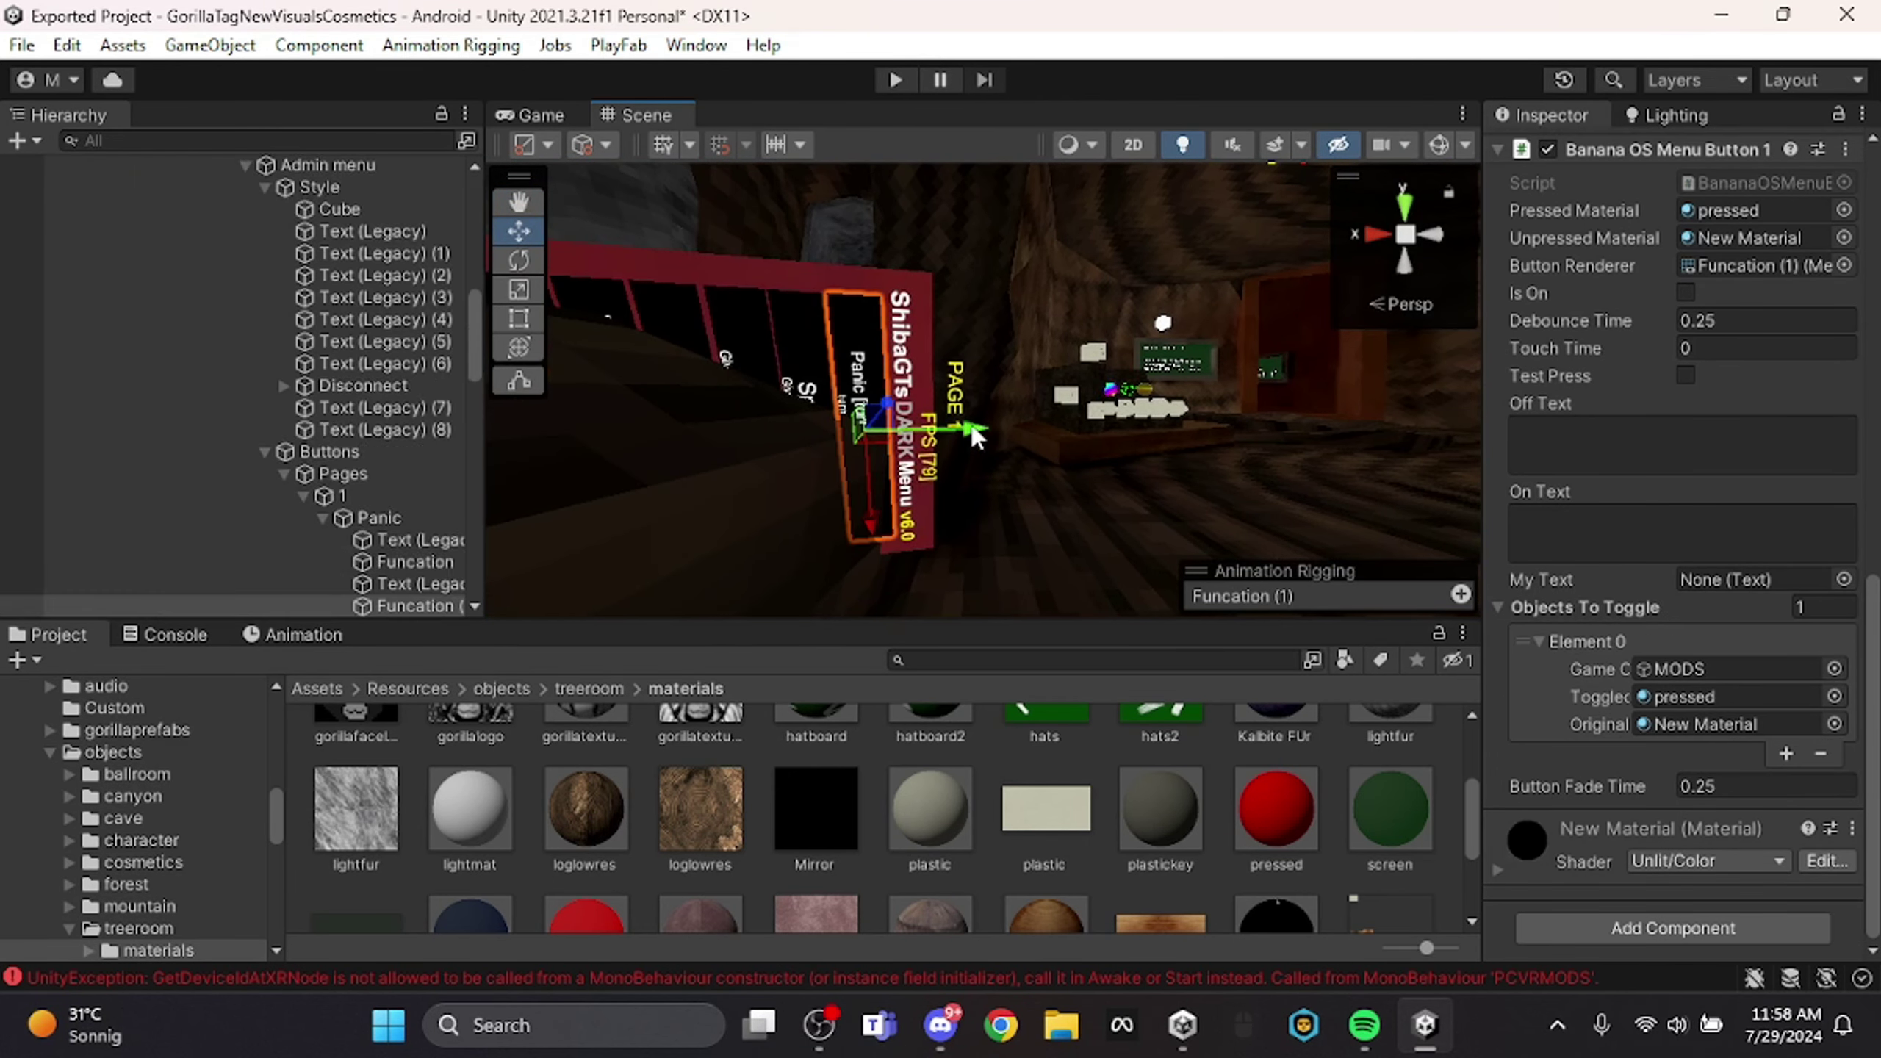
pyautogui.moveTo(956, 411); pyautogui.dragTo(1118, 450)
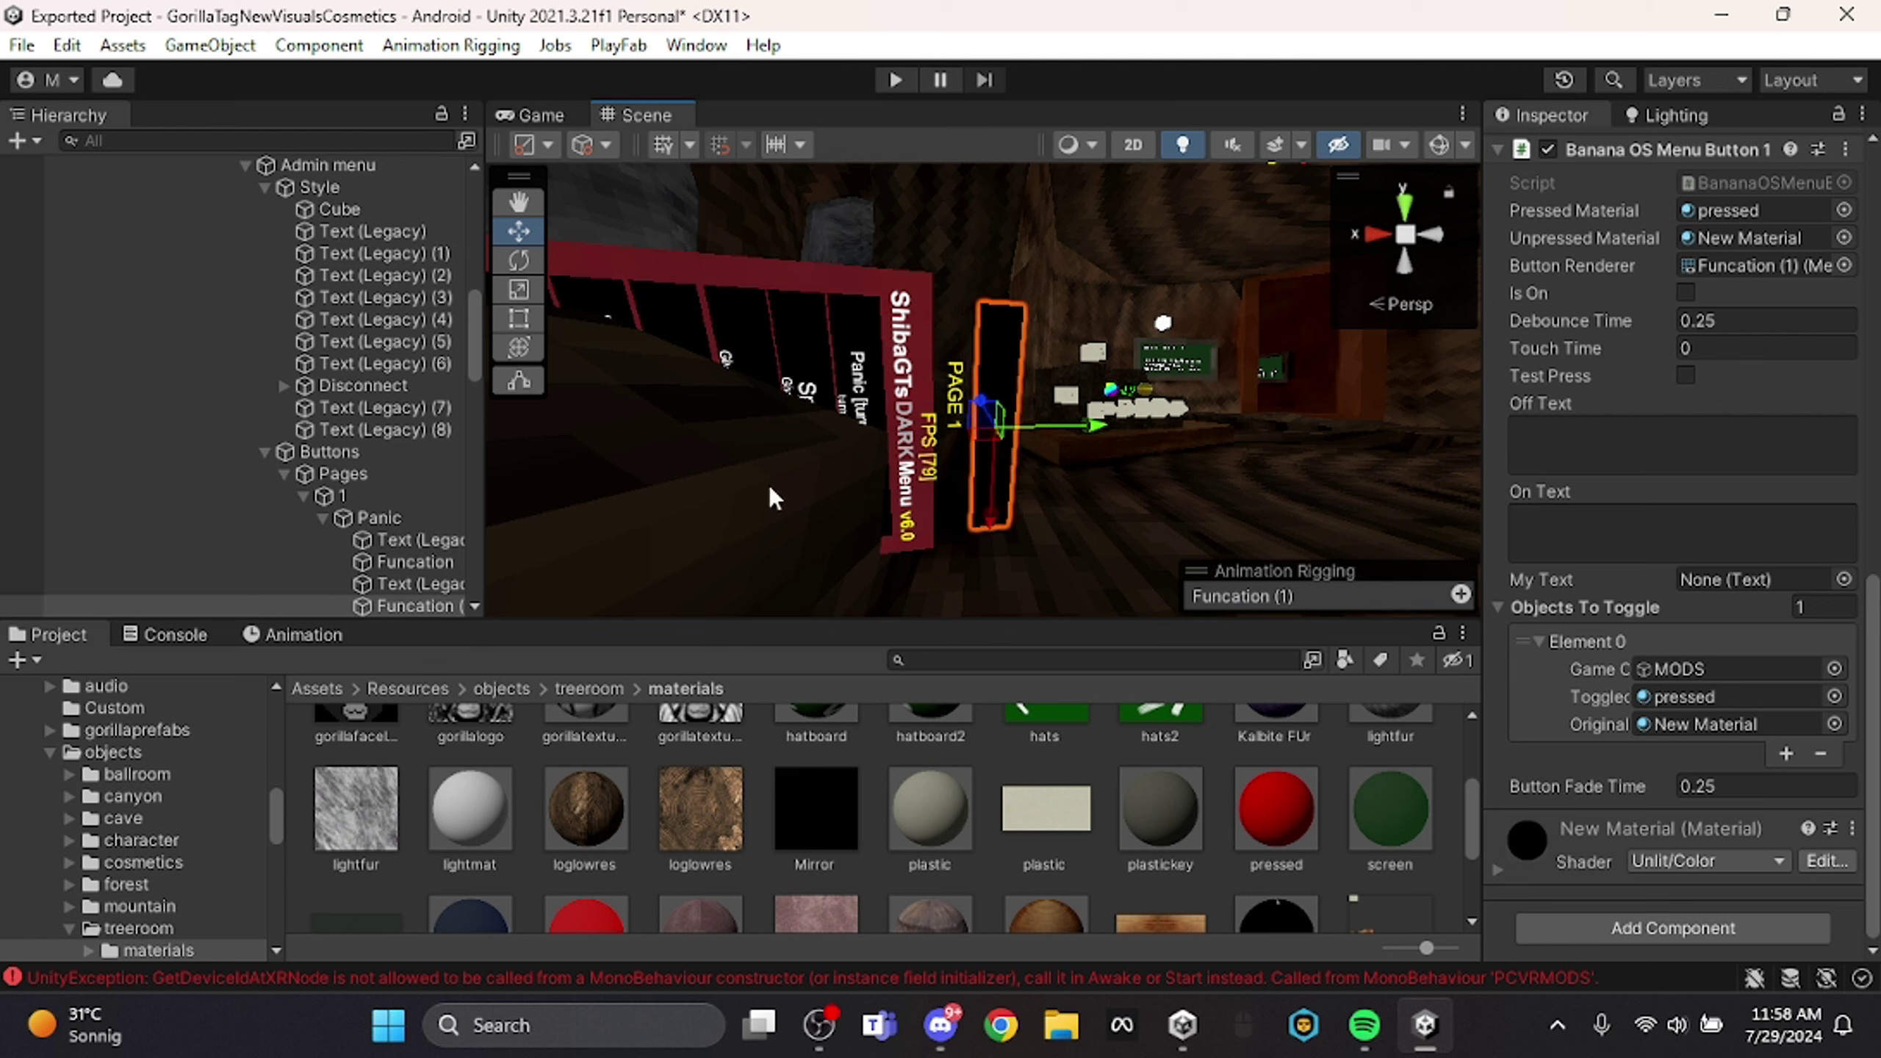
# Duplicate the "Panic [turn off all mods]" text and move the copy onto the new button beside the menu.
pyautogui.click(420, 584)
pyautogui.scroll(10, 1671, 376)
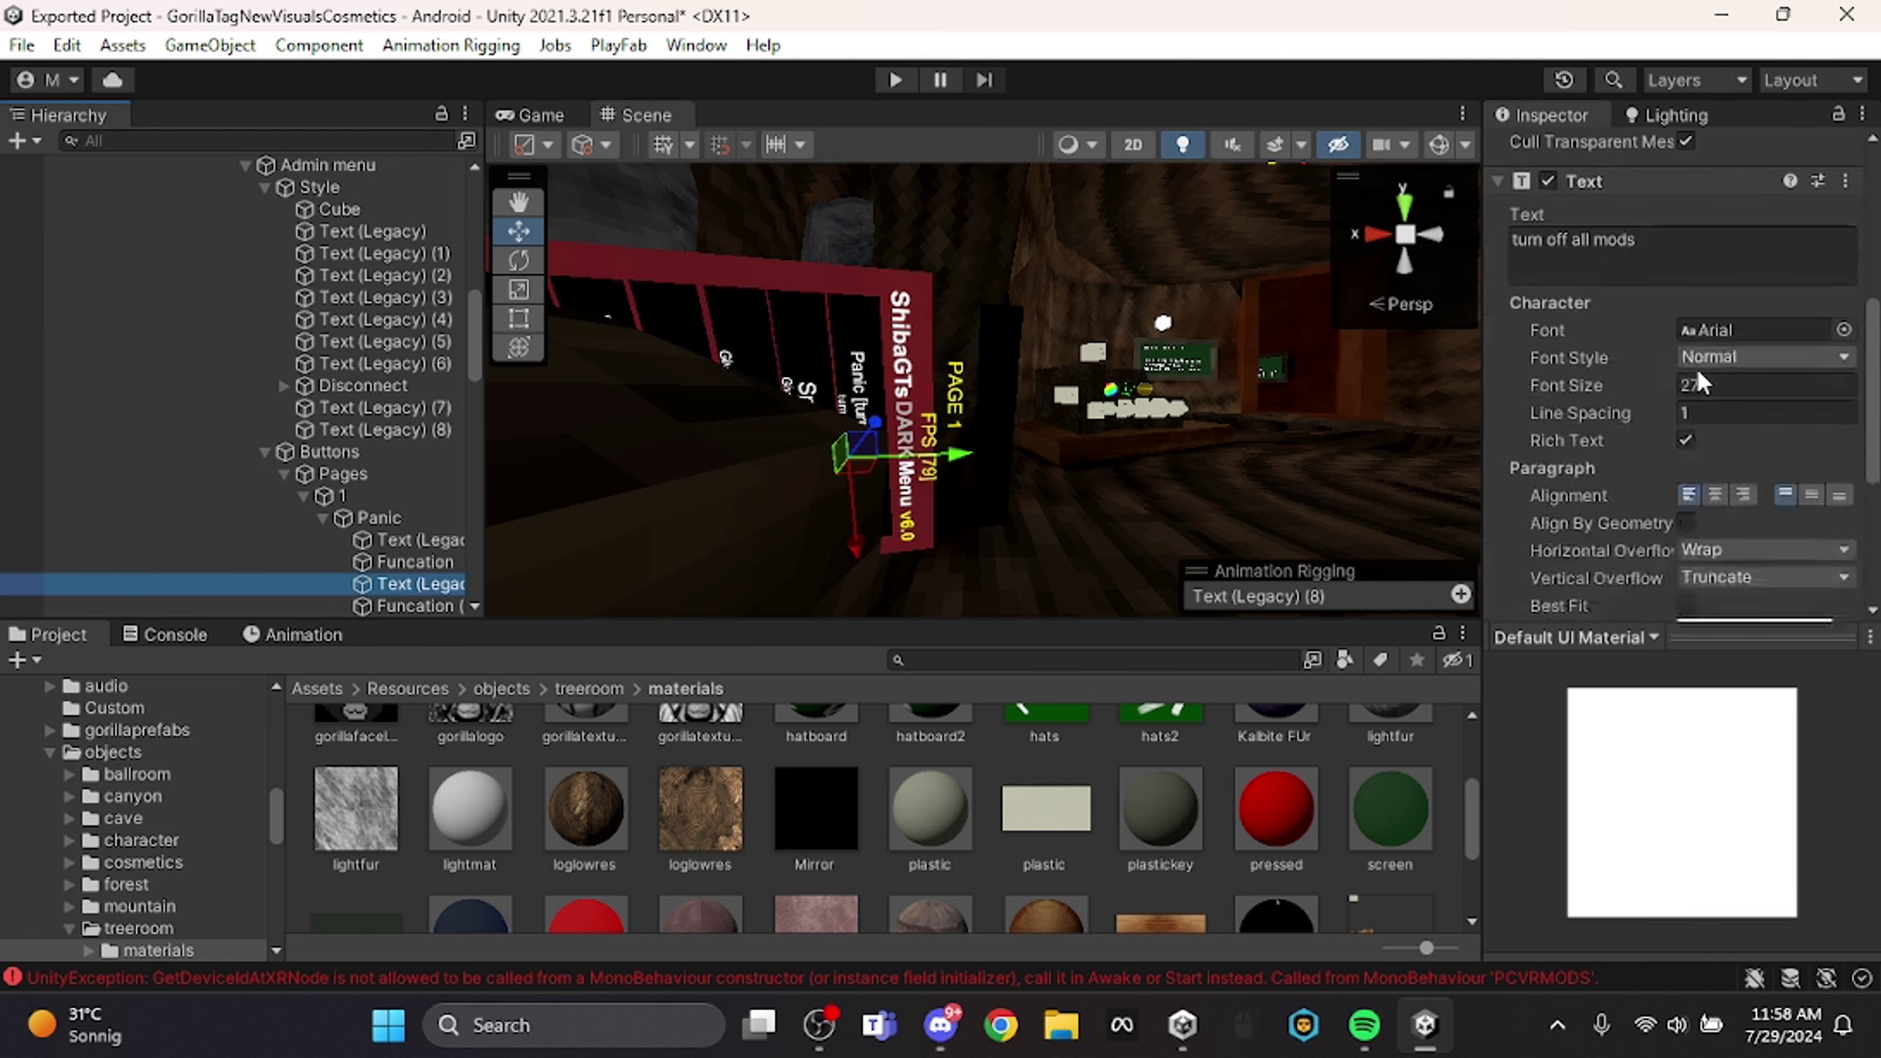
pyautogui.scroll(-2, 1711, 351)
pyautogui.click(414, 562)
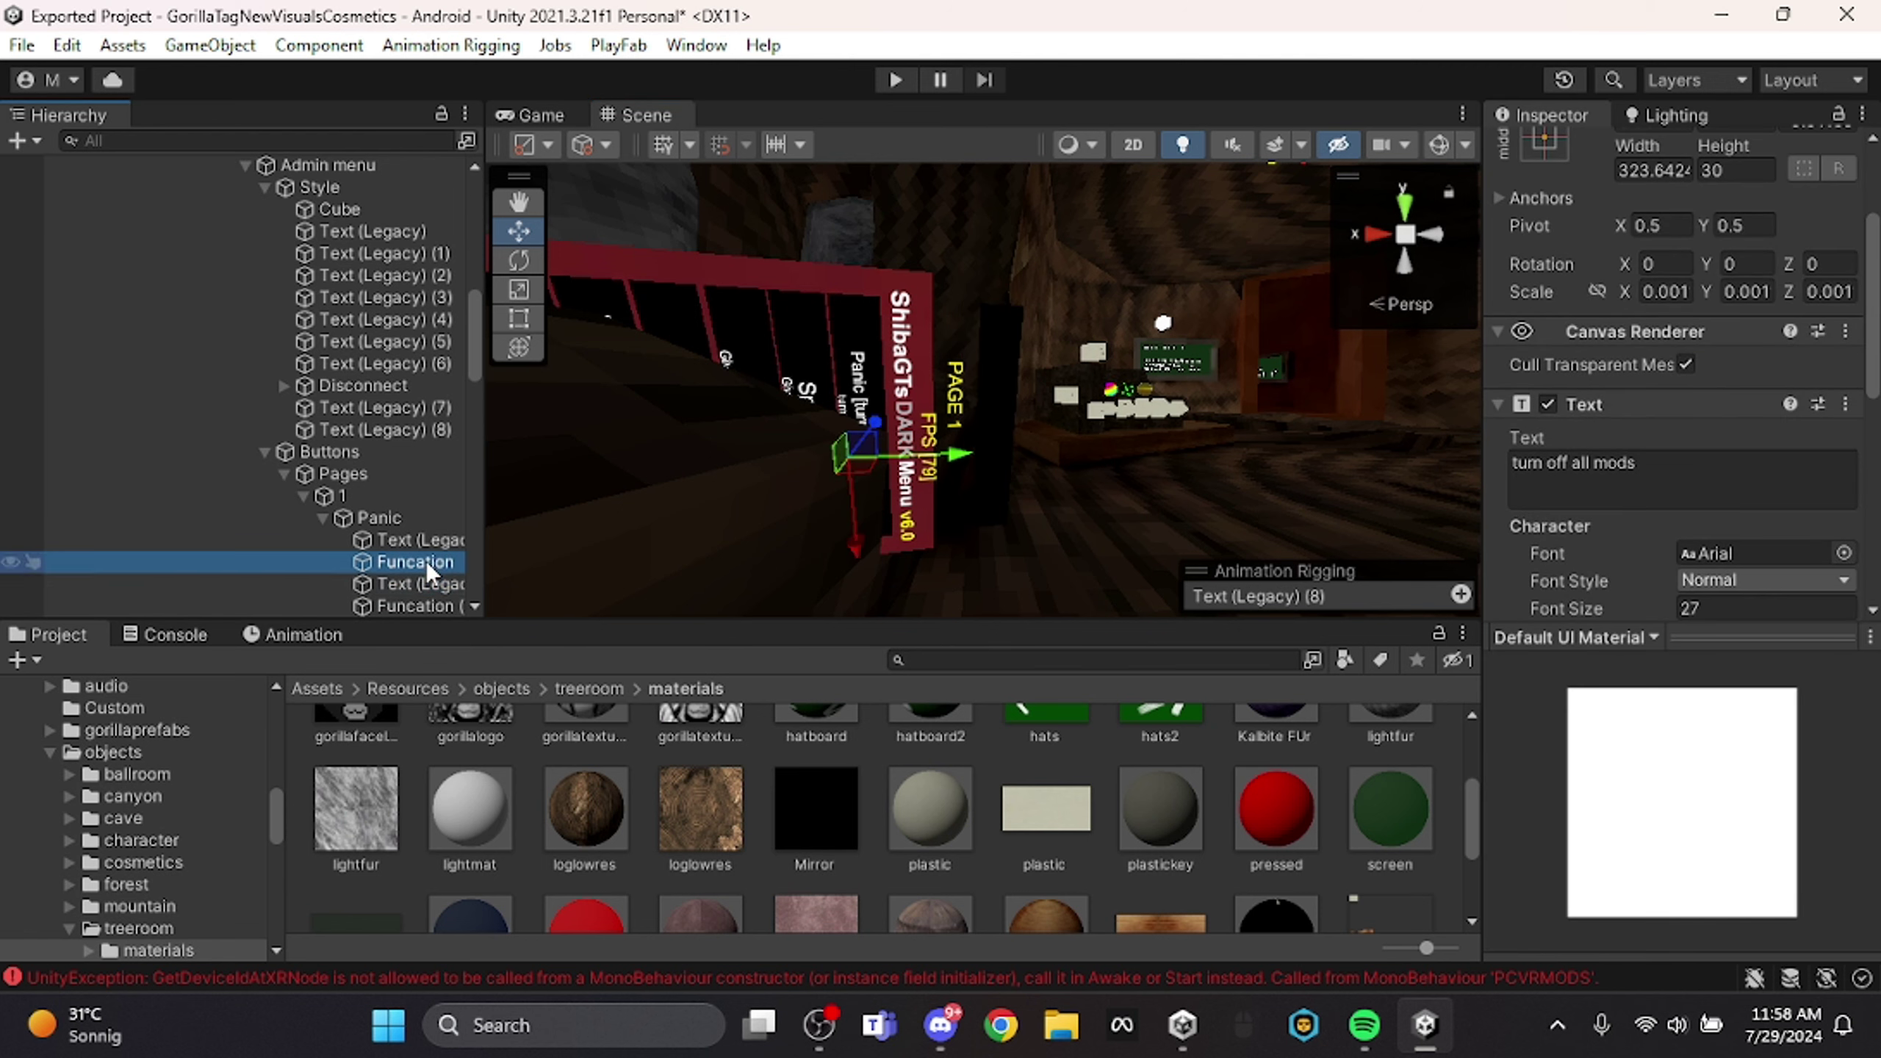
pyautogui.click(430, 541)
pyautogui.hotkey('ctrl', 'd')
pyautogui.moveTo(976, 444); pyautogui.dragTo(1101, 455)
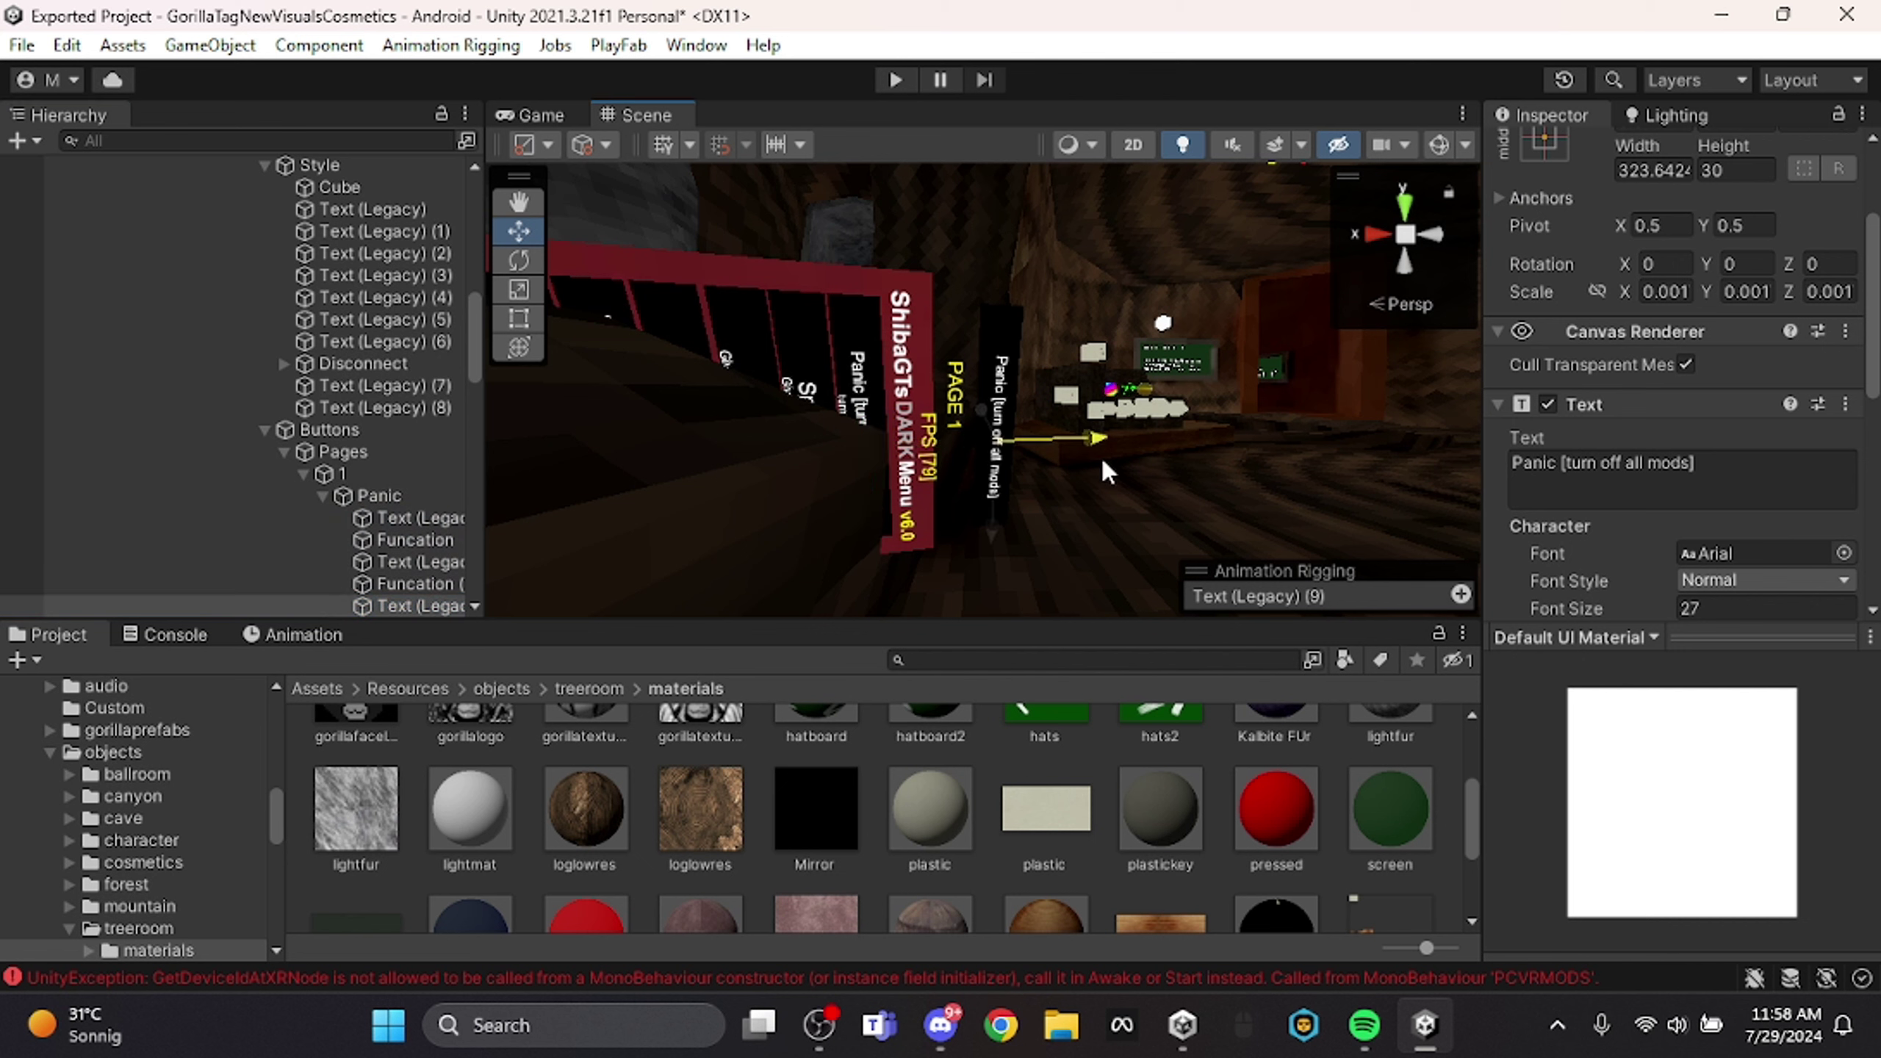
# Change the copied label's text to "Enable Admin Badge".
pyautogui.click(1583, 454)
pyautogui.hotkey('ctrl', 'a')
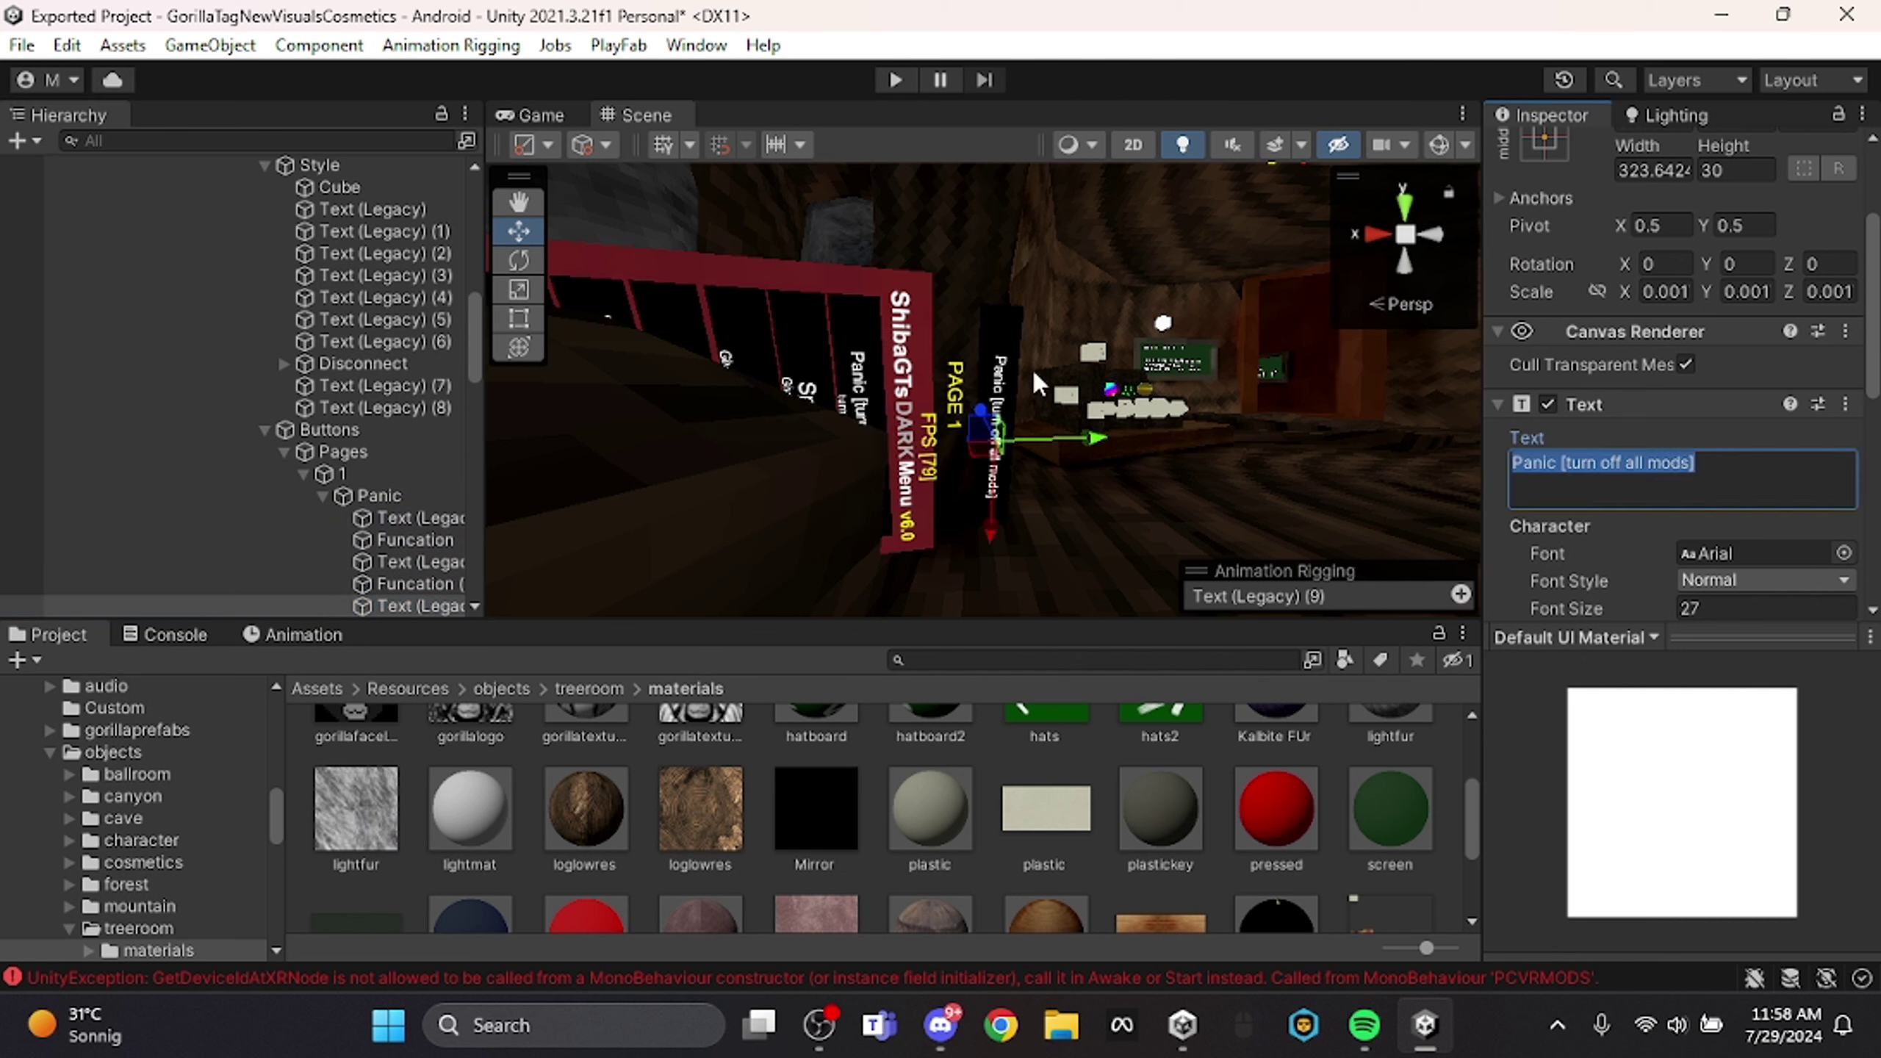
pyautogui.press('BackSpace')
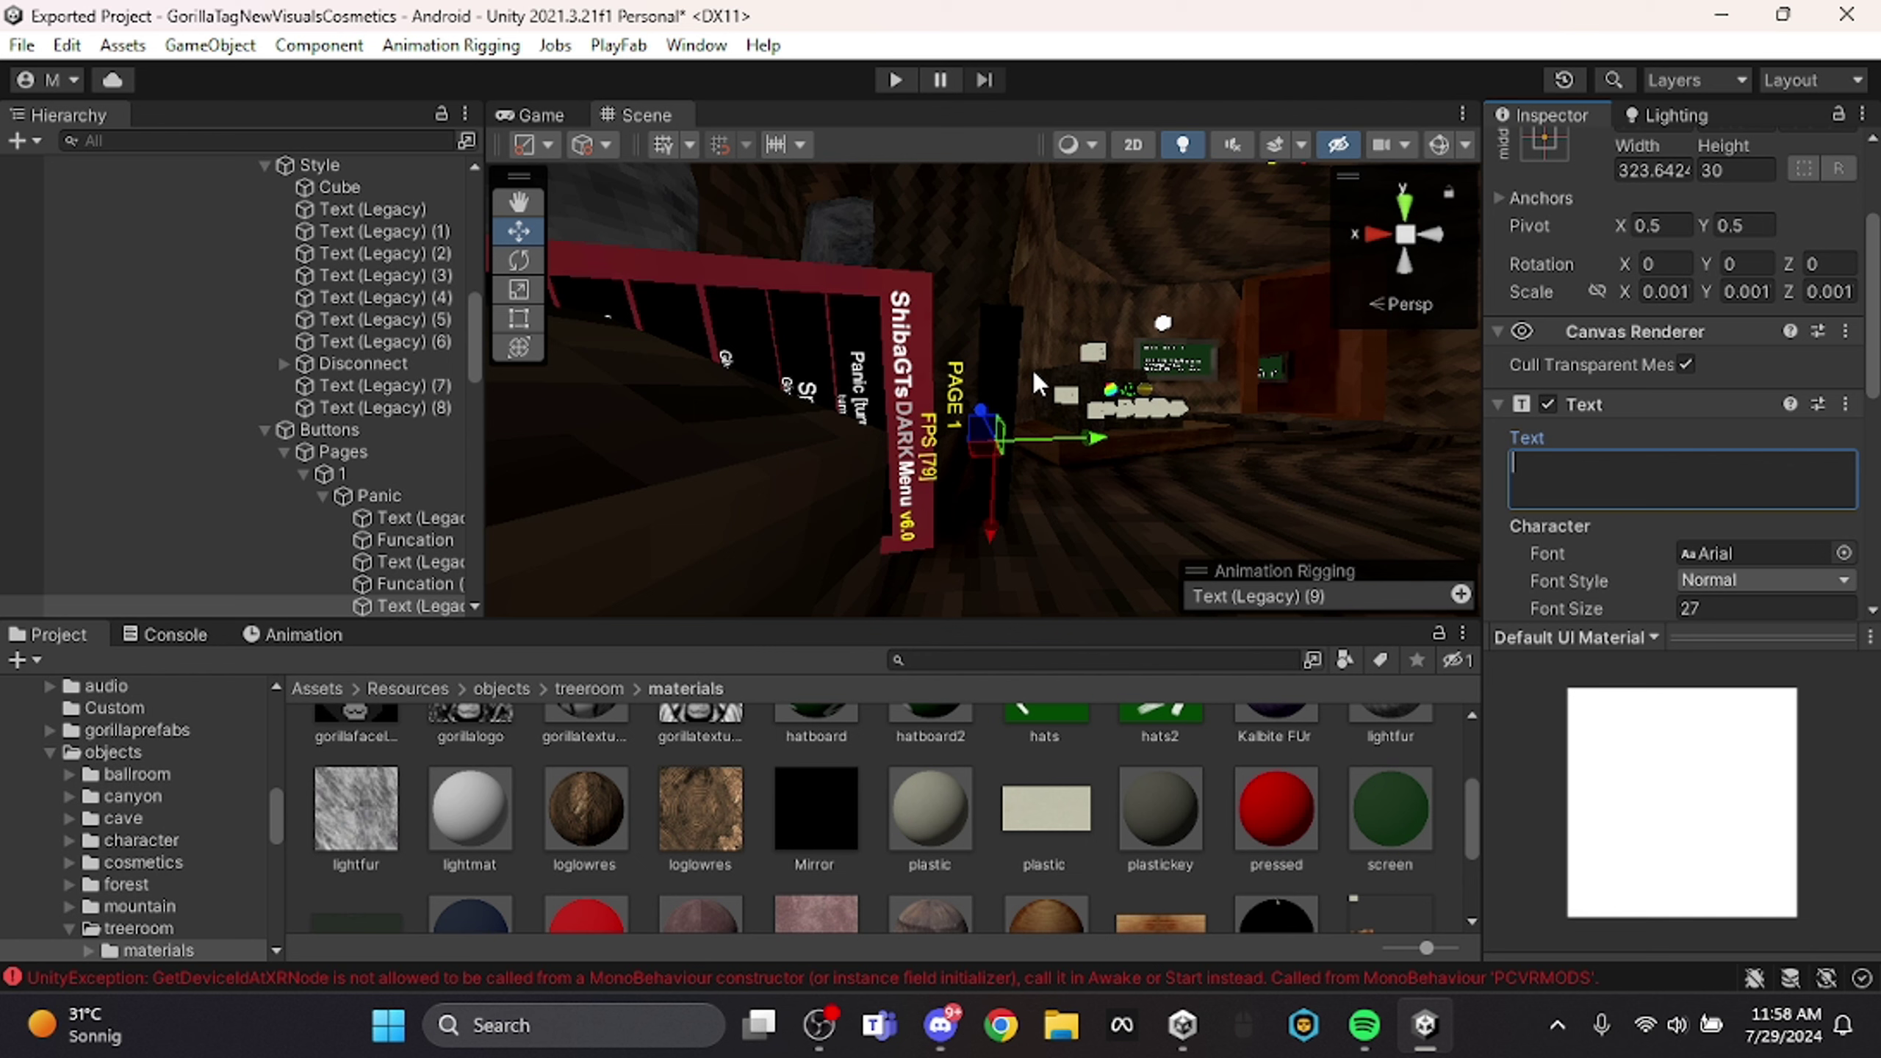
pyautogui.press('shift')
pyautogui.write('Enable Admin Badghe^')
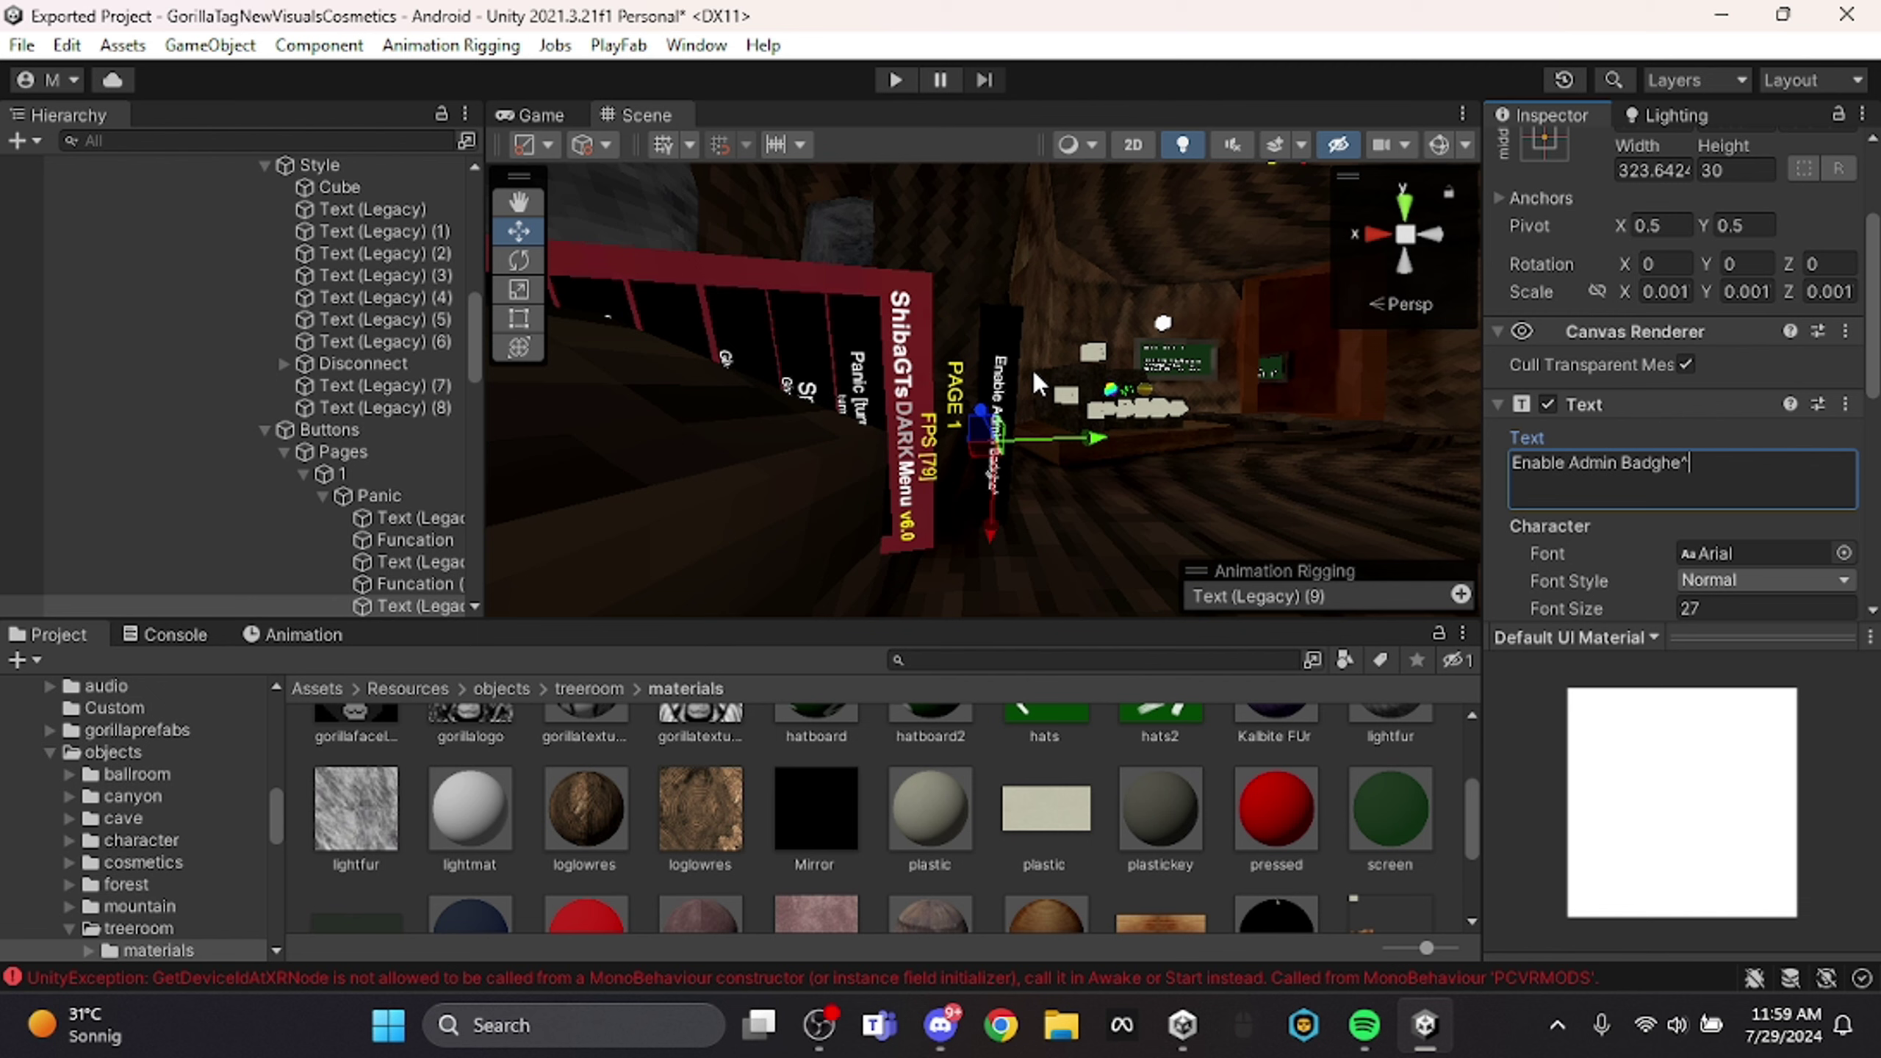
pyautogui.press('BackSpace')
pyautogui.press('BackSpace')
pyautogui.write('e')
pyautogui.scroll(3, 1032, 368)
pyautogui.scroll(-7, 1645, 438)
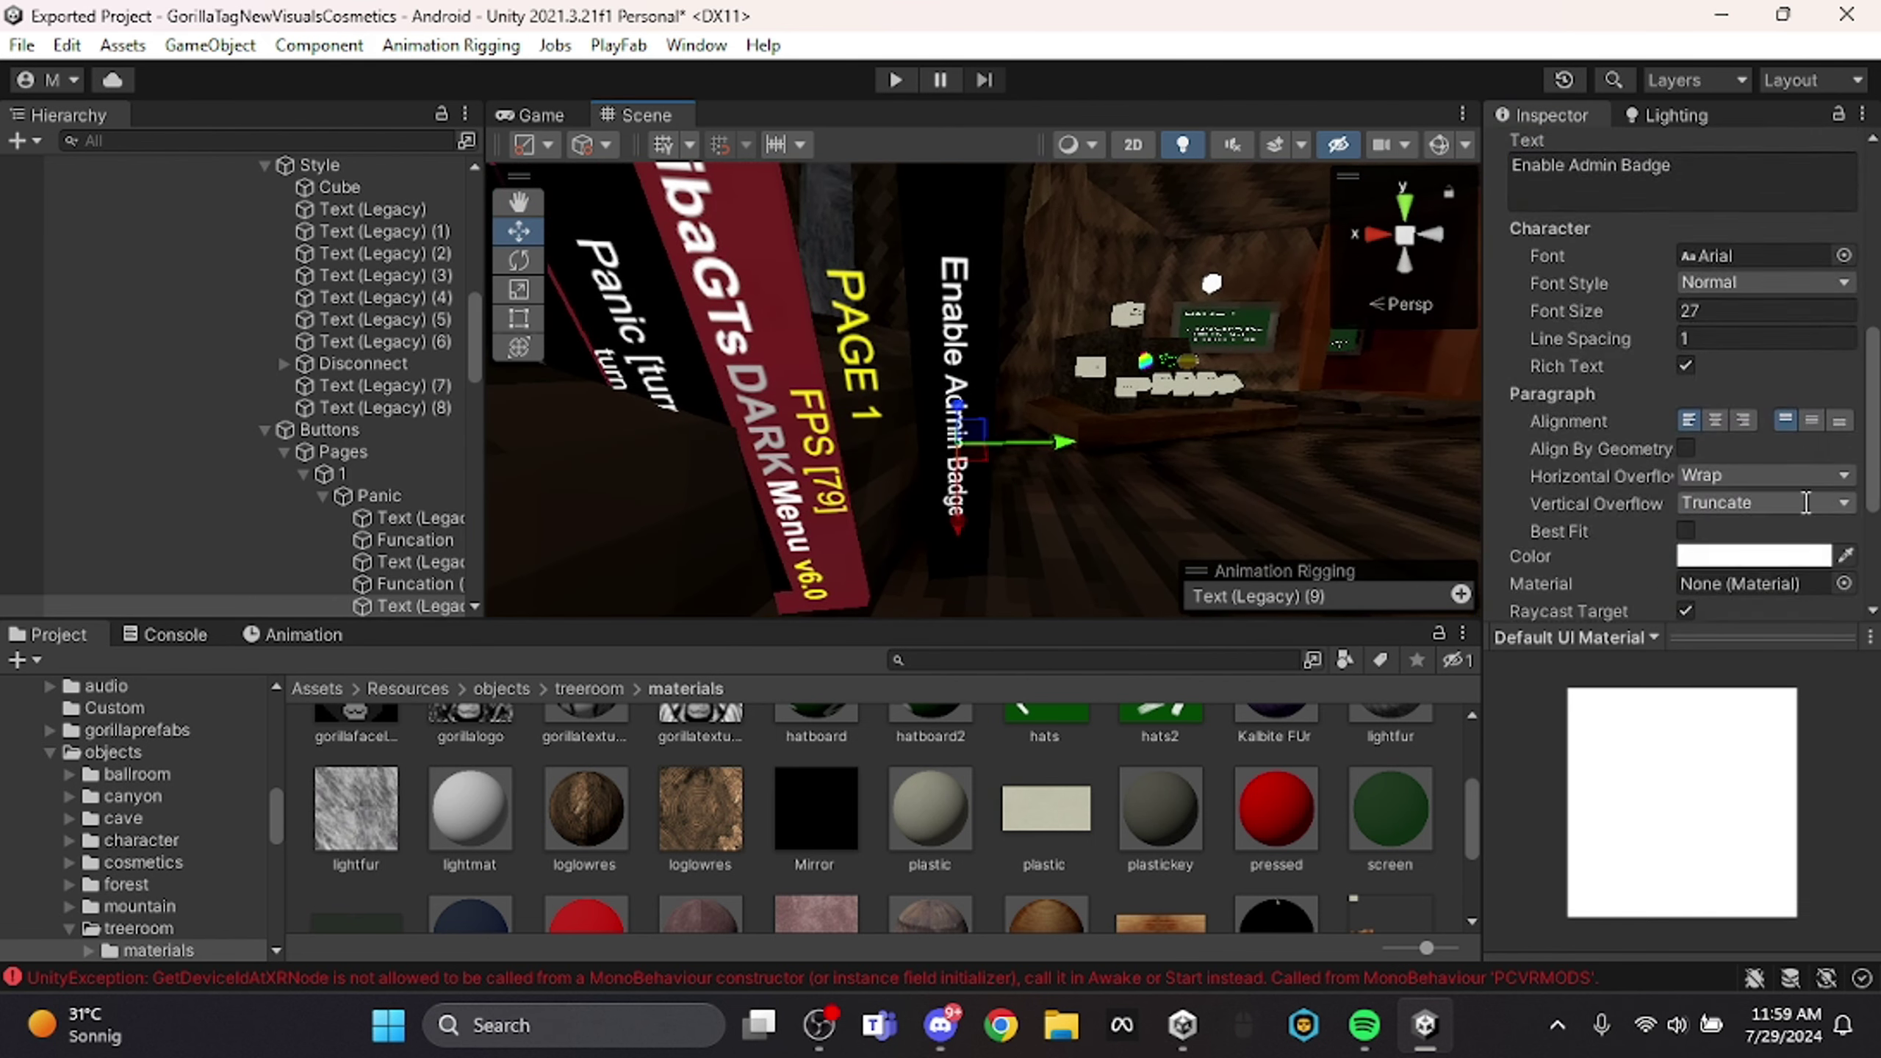
pyautogui.scroll(4, 1265, 416)
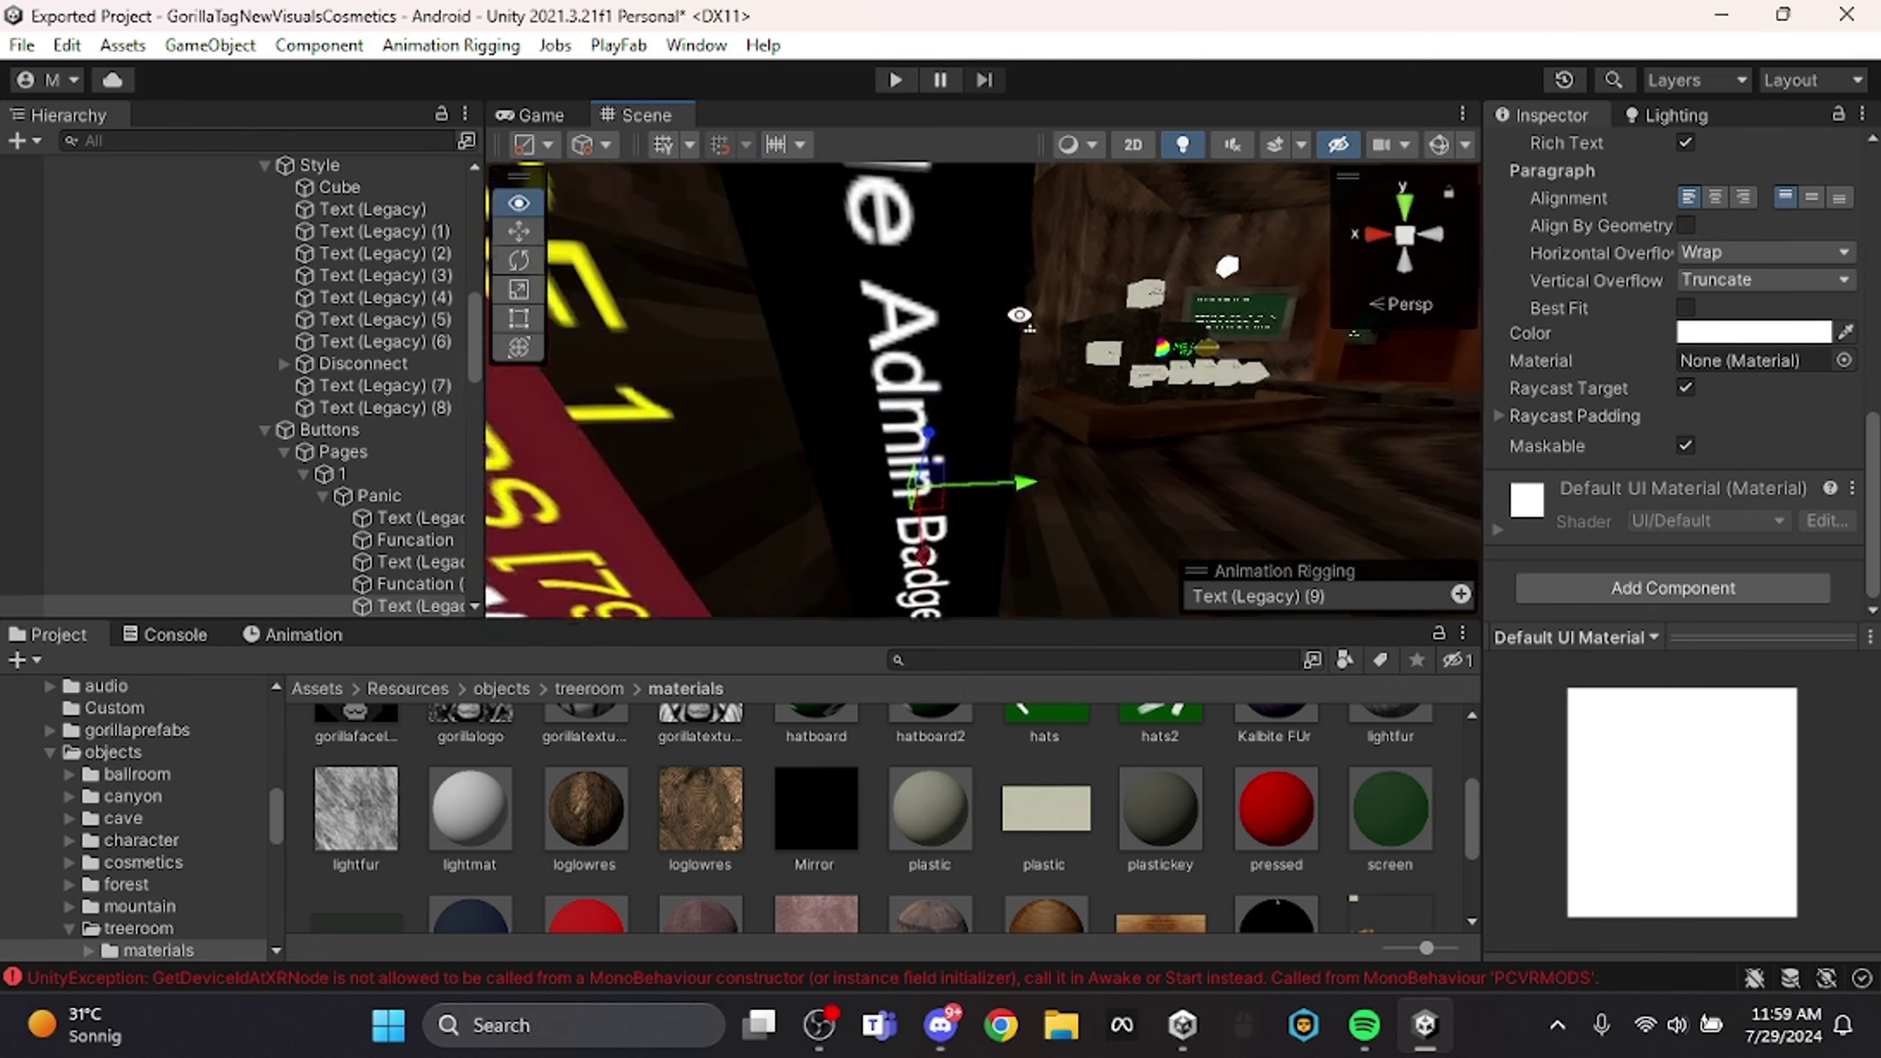
pyautogui.scroll(-1, 1265, 416)
pyautogui.scroll(-3, 1411, 894)
# Remove the Banana OS Menu Button 1 component from the Enable Admin Badge button's Funcation (1) object.
pyautogui.click(1414, 898)
pyautogui.press('s')
pyautogui.moveTo(1036, 289); pyautogui.dragTo(955, 406, button='right')
pyautogui.click(940, 324)
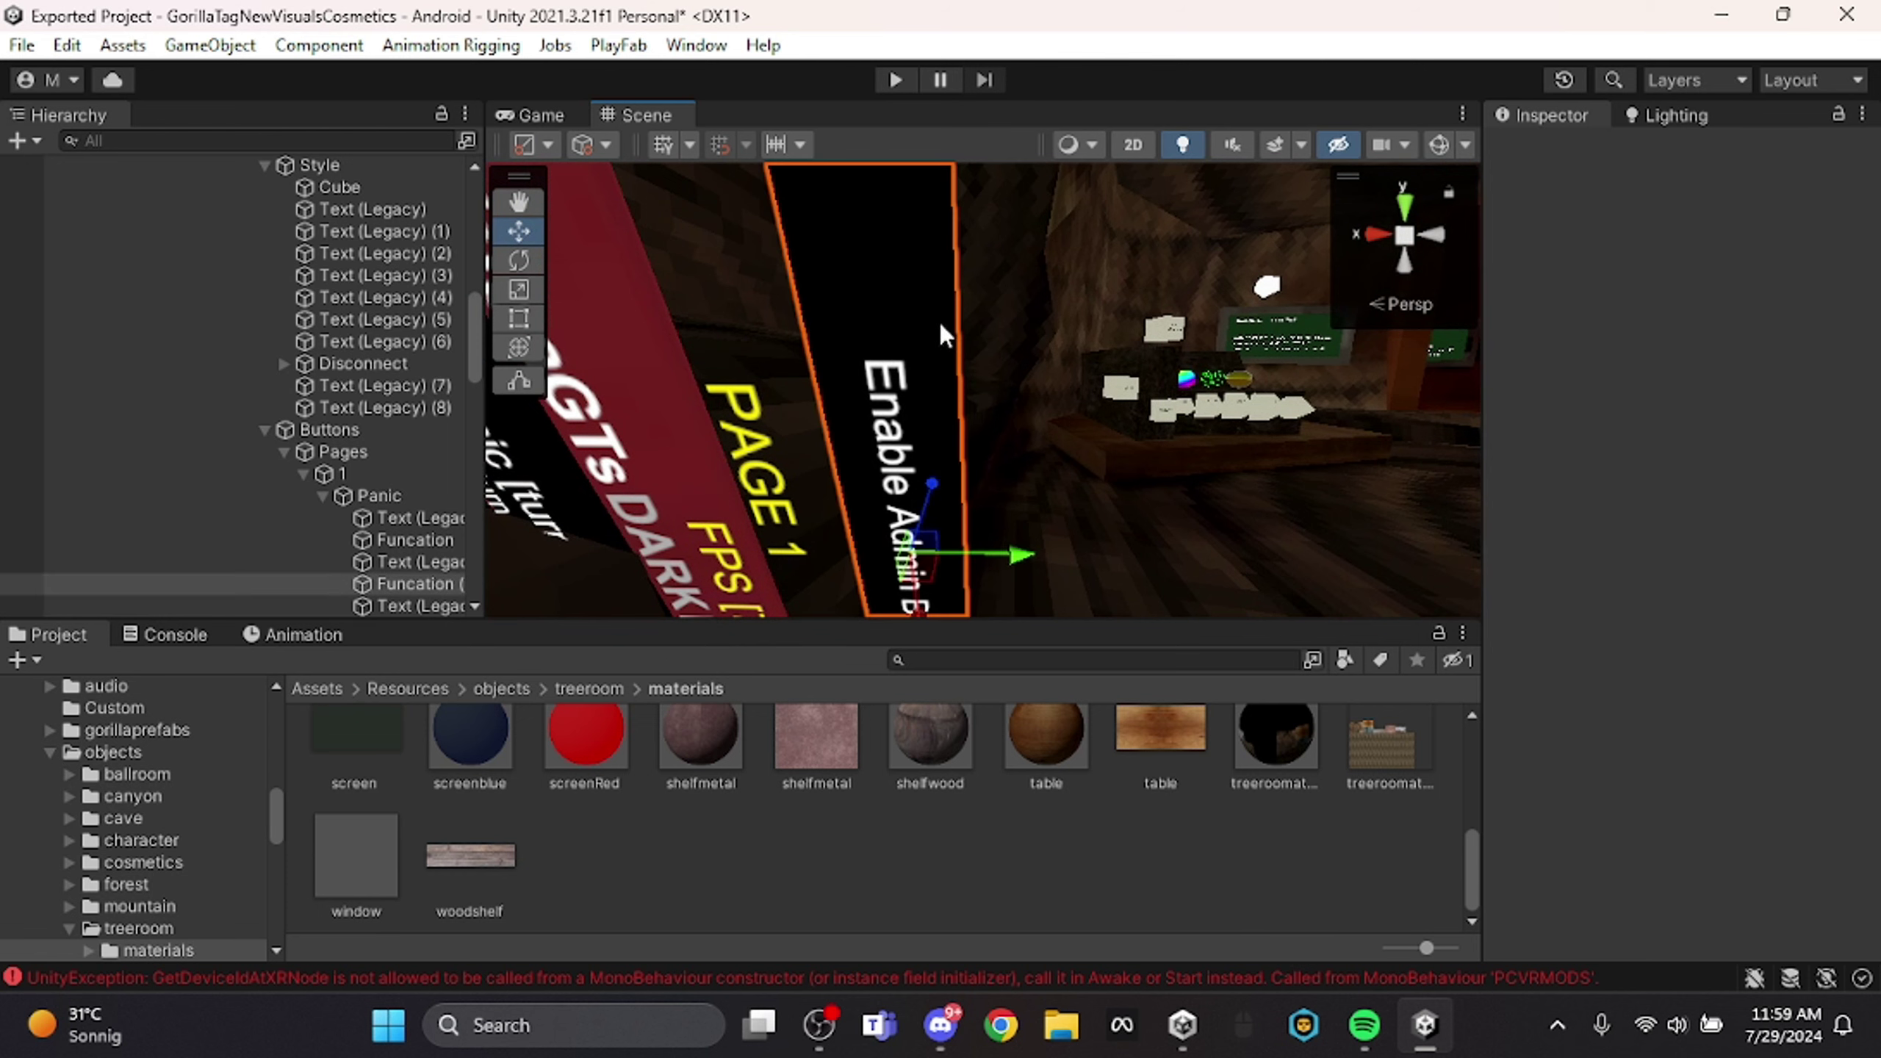
pyautogui.scroll(-10, 1807, 815)
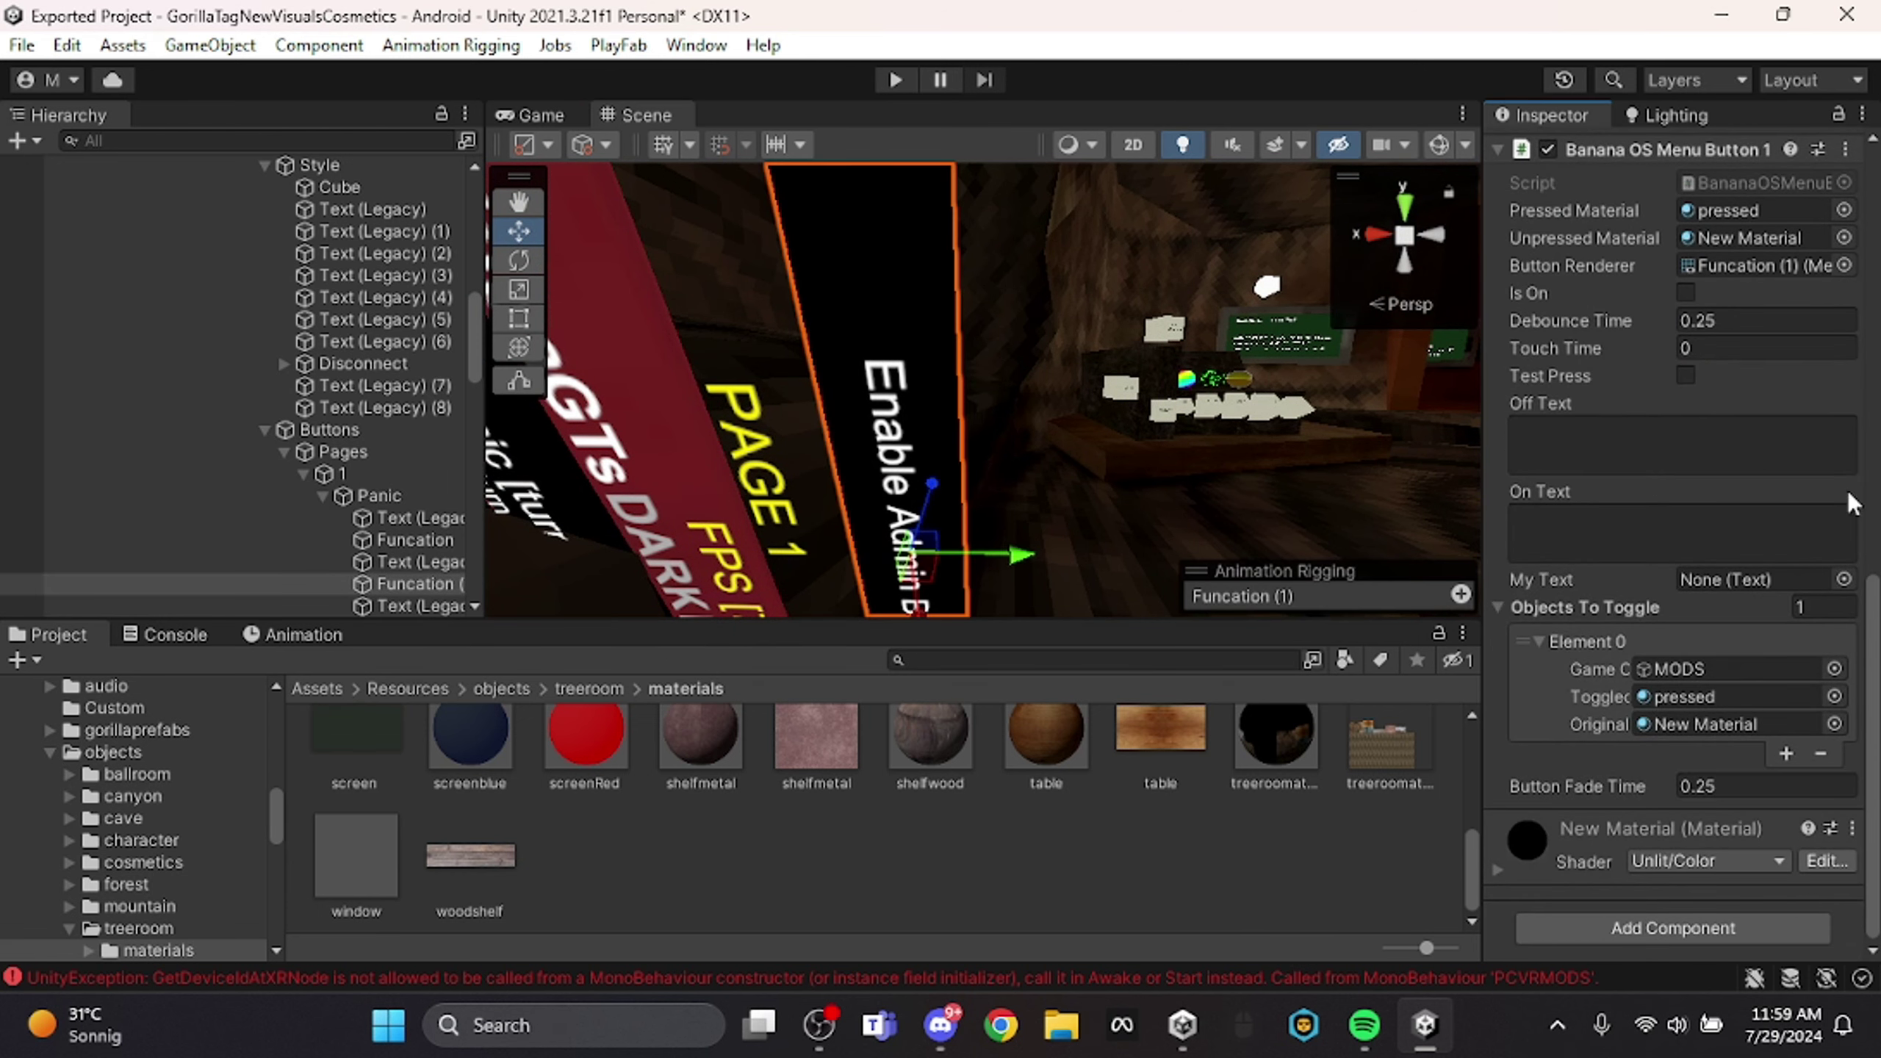
pyautogui.scroll(1, 1847, 492)
pyautogui.click(1846, 223)
pyautogui.click(1660, 294)
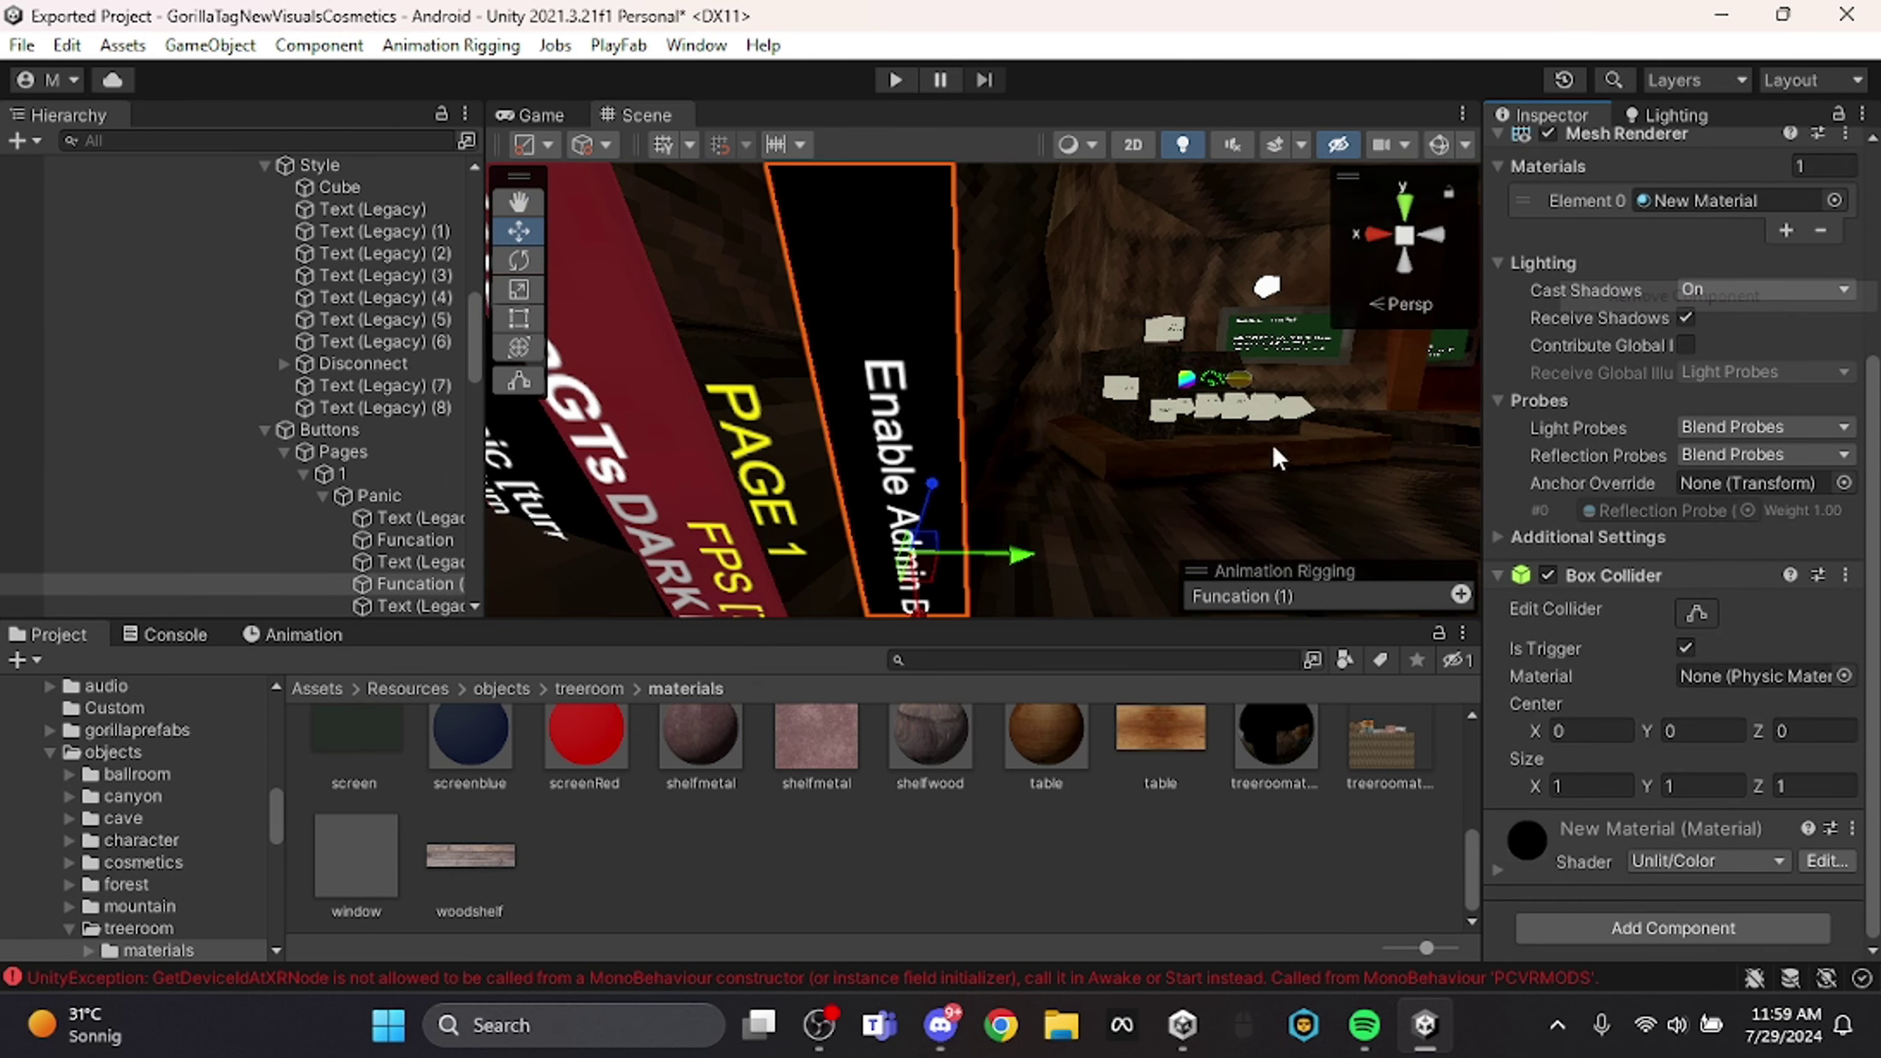
# Inspect the wardrobe's material, hat and item buttons for the script components they use.
pyautogui.click(1673, 928)
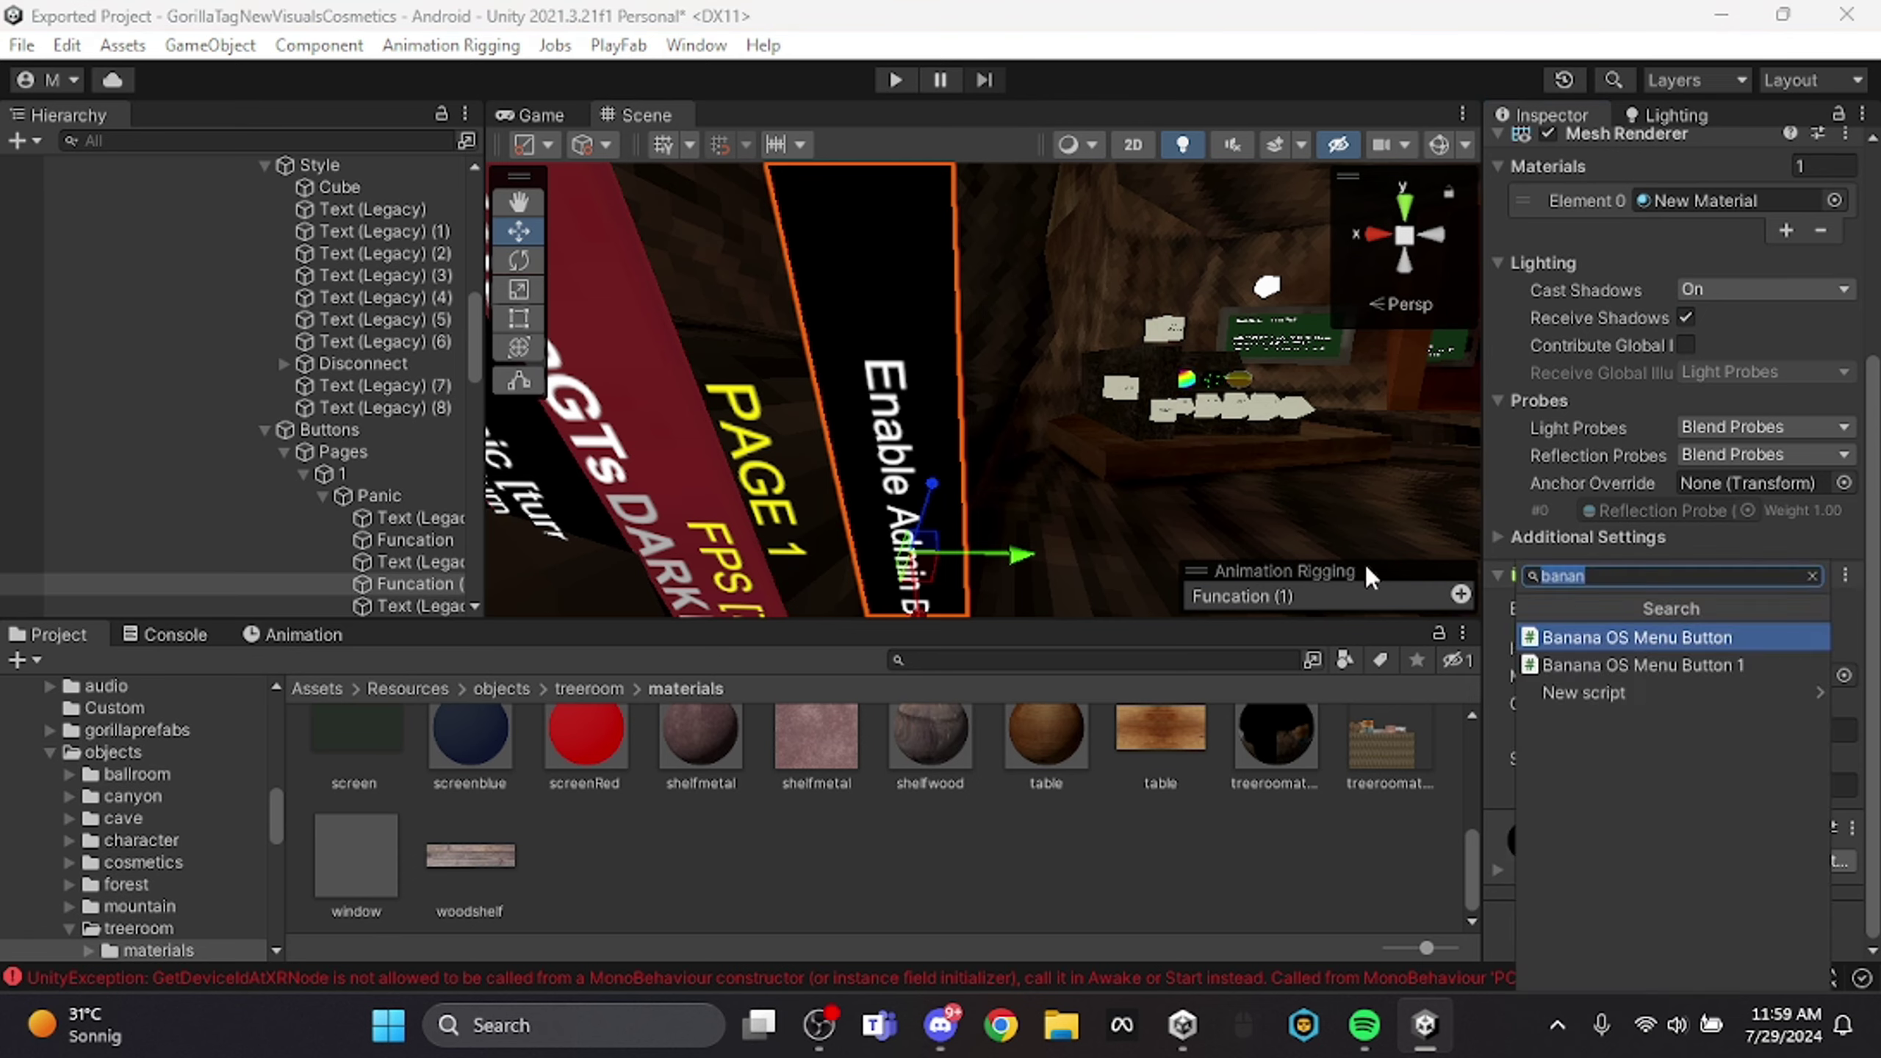
pyautogui.press('w')
pyautogui.press('d')
pyautogui.moveTo(1348, 552); pyautogui.dragTo(1311, 533, button='right')
pyautogui.click(1111, 474)
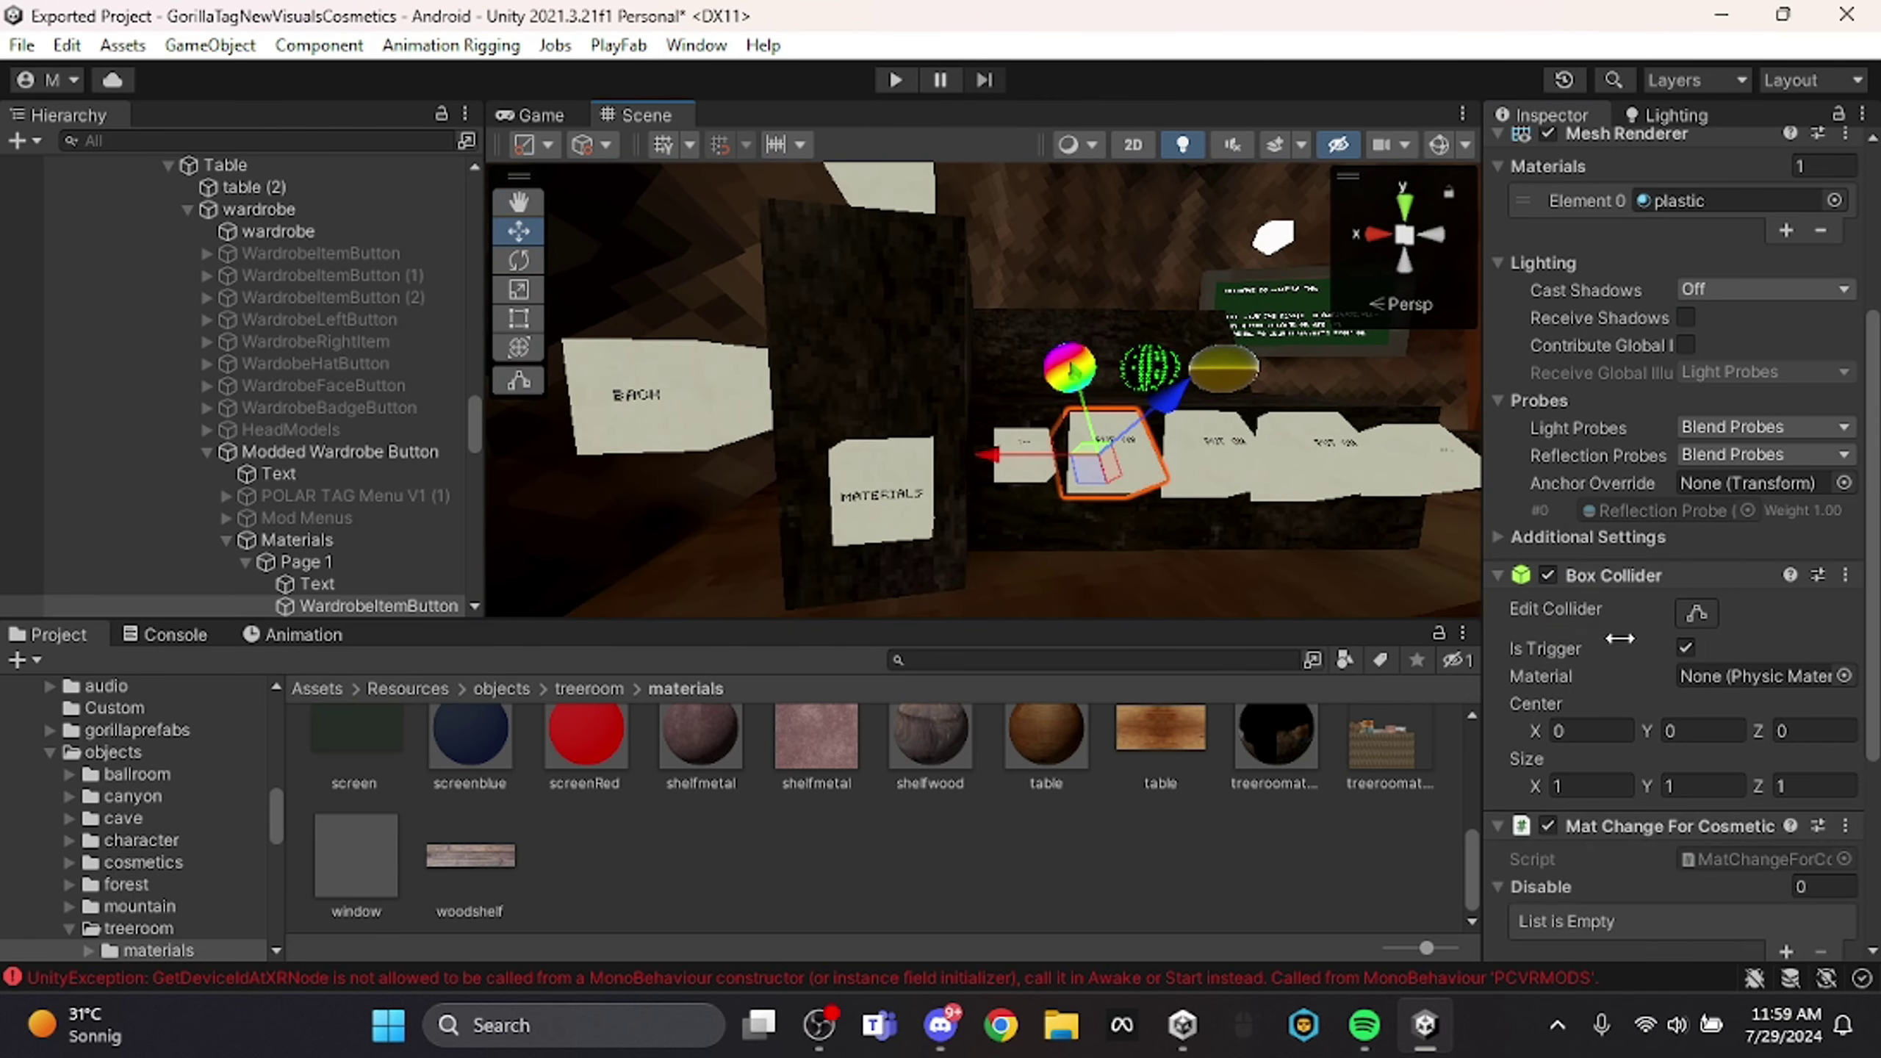
pyautogui.scroll(-2, 1620, 638)
pyautogui.click(336, 363)
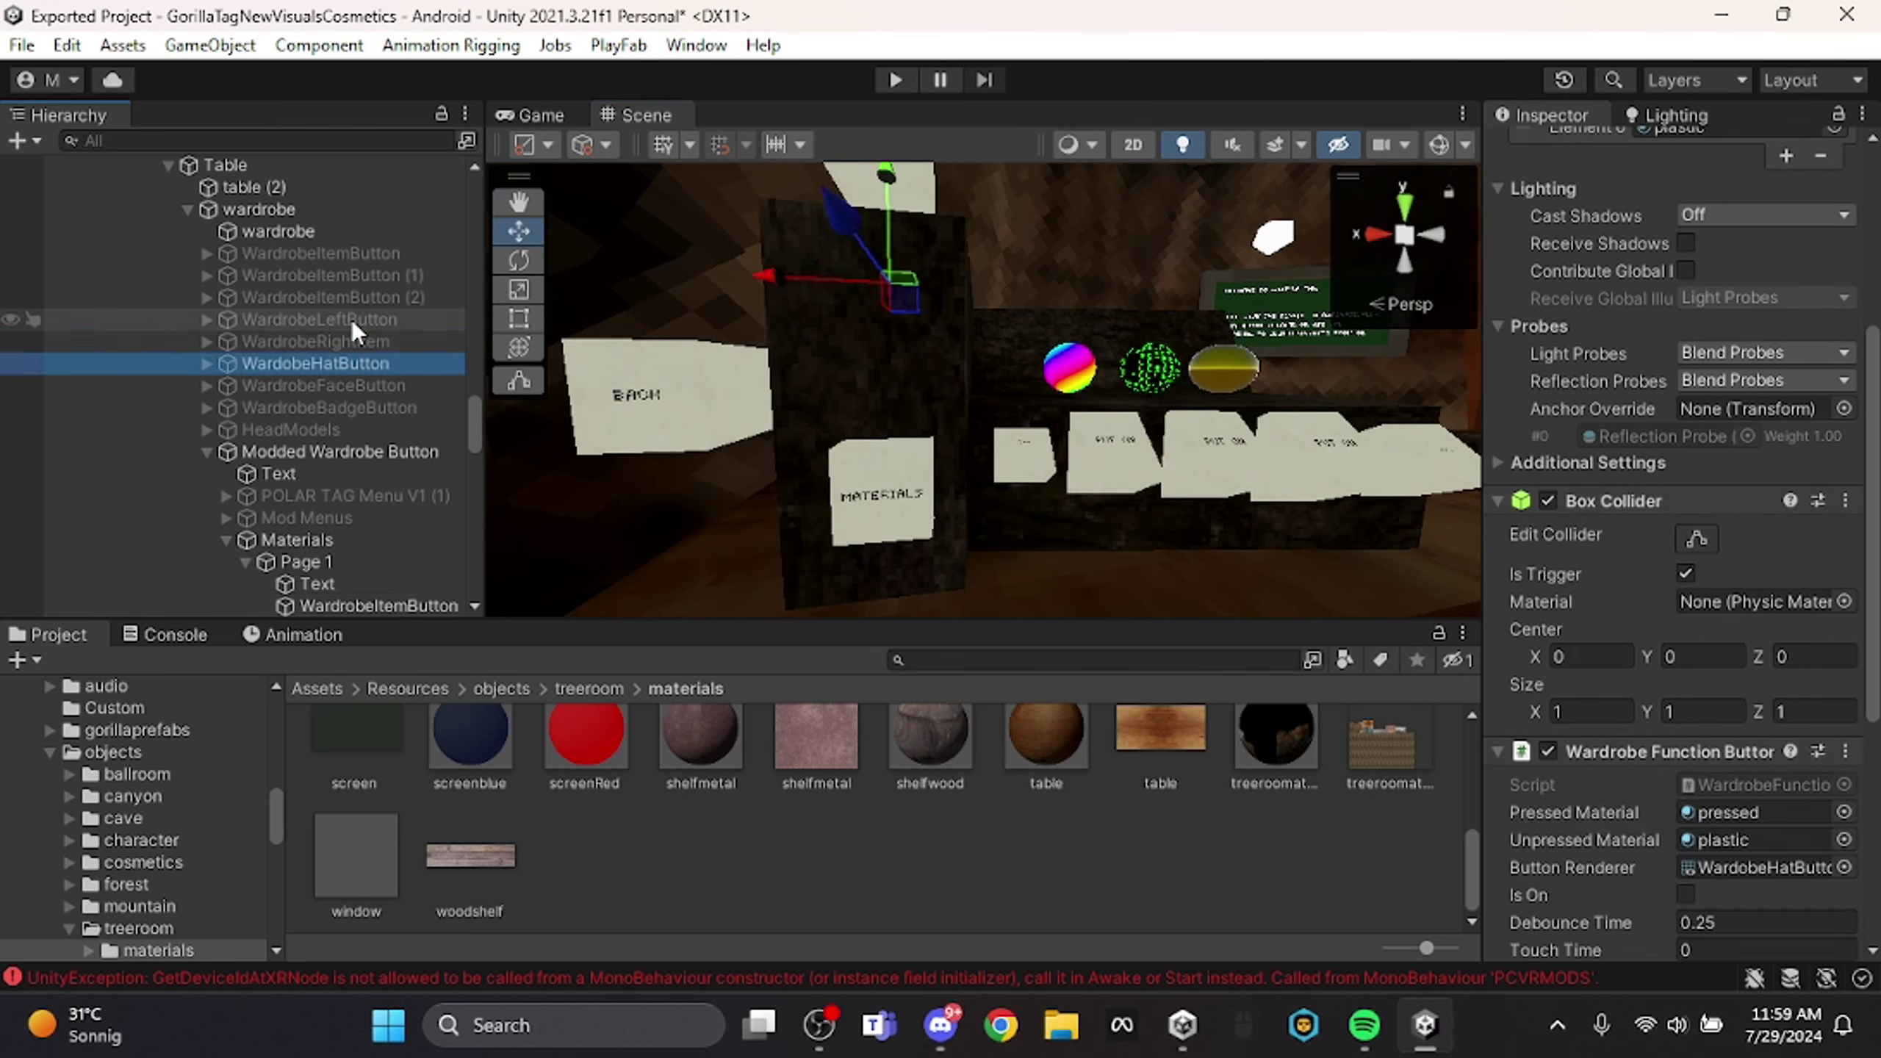
pyautogui.click(355, 278)
pyautogui.press('s')
pyautogui.moveTo(785, 408); pyautogui.dragTo(815, 430, button='right')
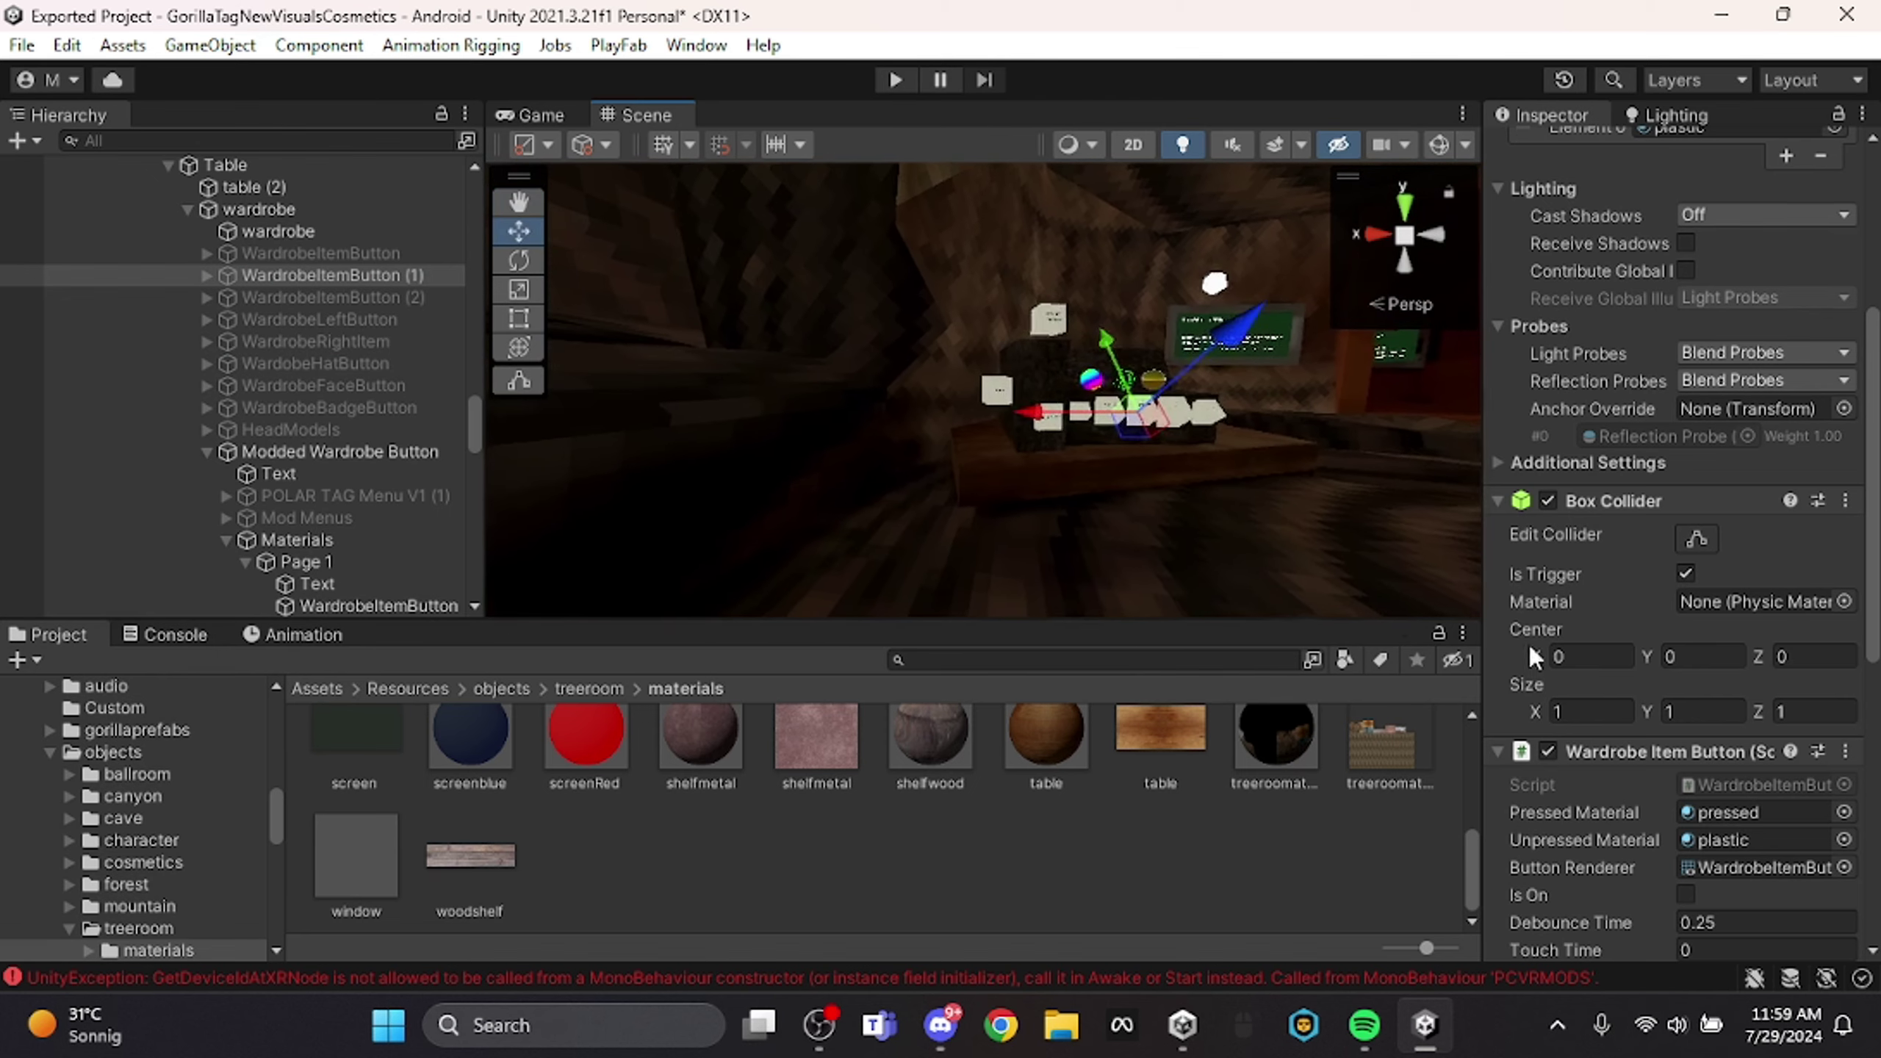
pyautogui.scroll(-3, 1528, 644)
pyautogui.click(1607, 605)
# Add a Wardrobe Item Button component to the Enable Admin Badge button's Funcation (1) object.
pyautogui.press('w')
pyautogui.moveTo(963, 489); pyautogui.dragTo(983, 297, button='right')
pyautogui.click(986, 299)
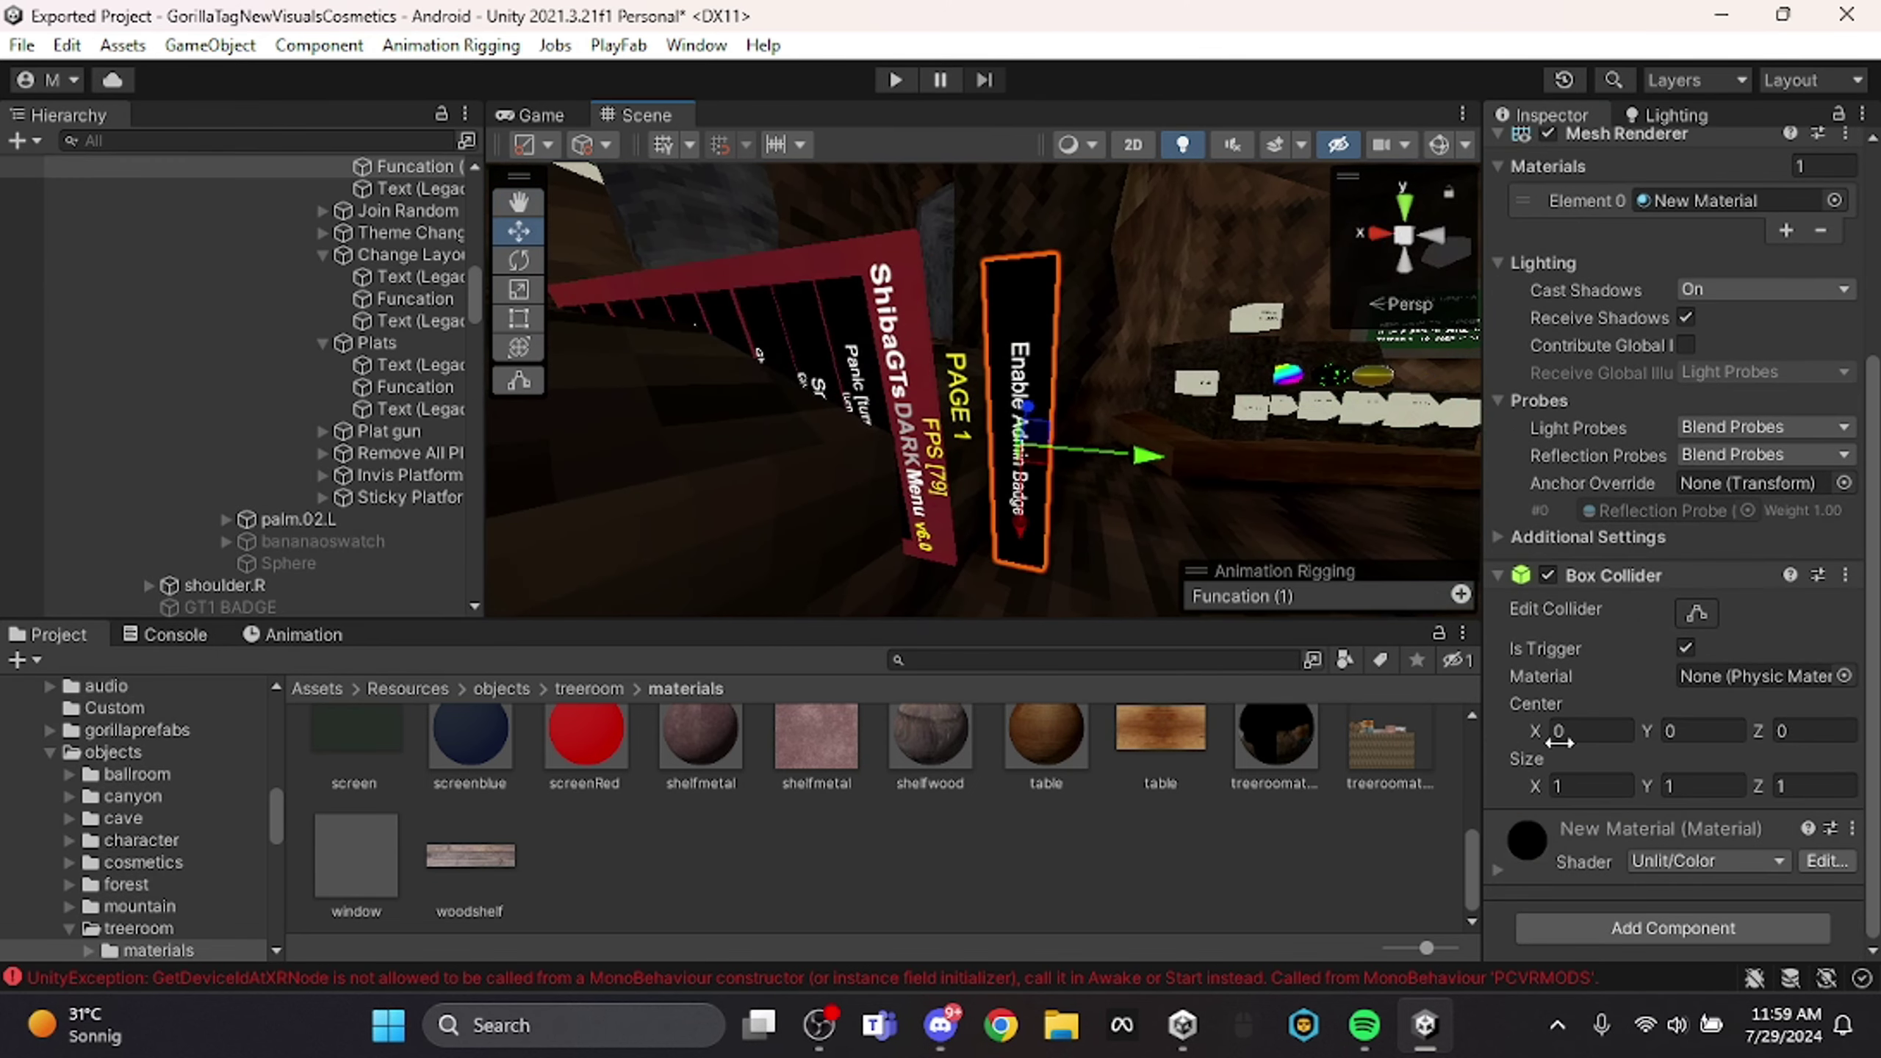
pyautogui.click(1667, 918)
pyautogui.write('ward')
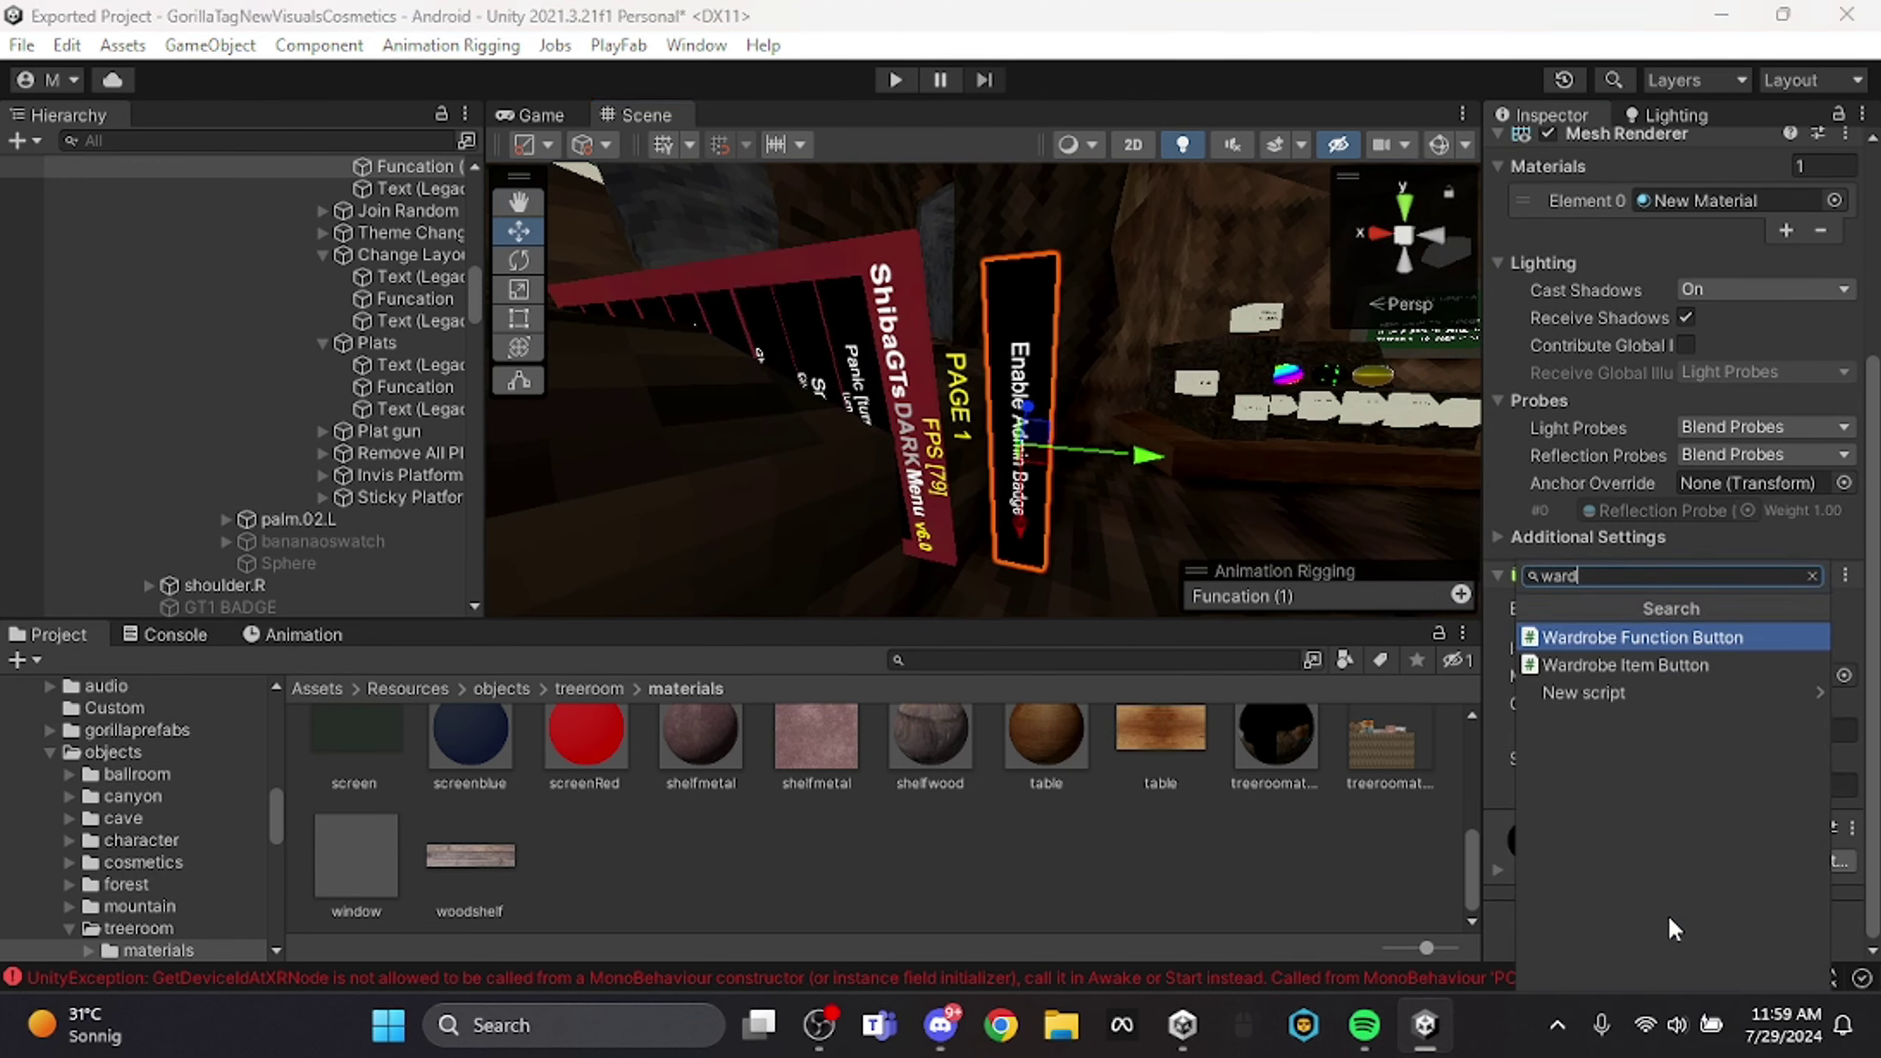
pyautogui.click(1671, 665)
pyautogui.scroll(-5, 1674, 800)
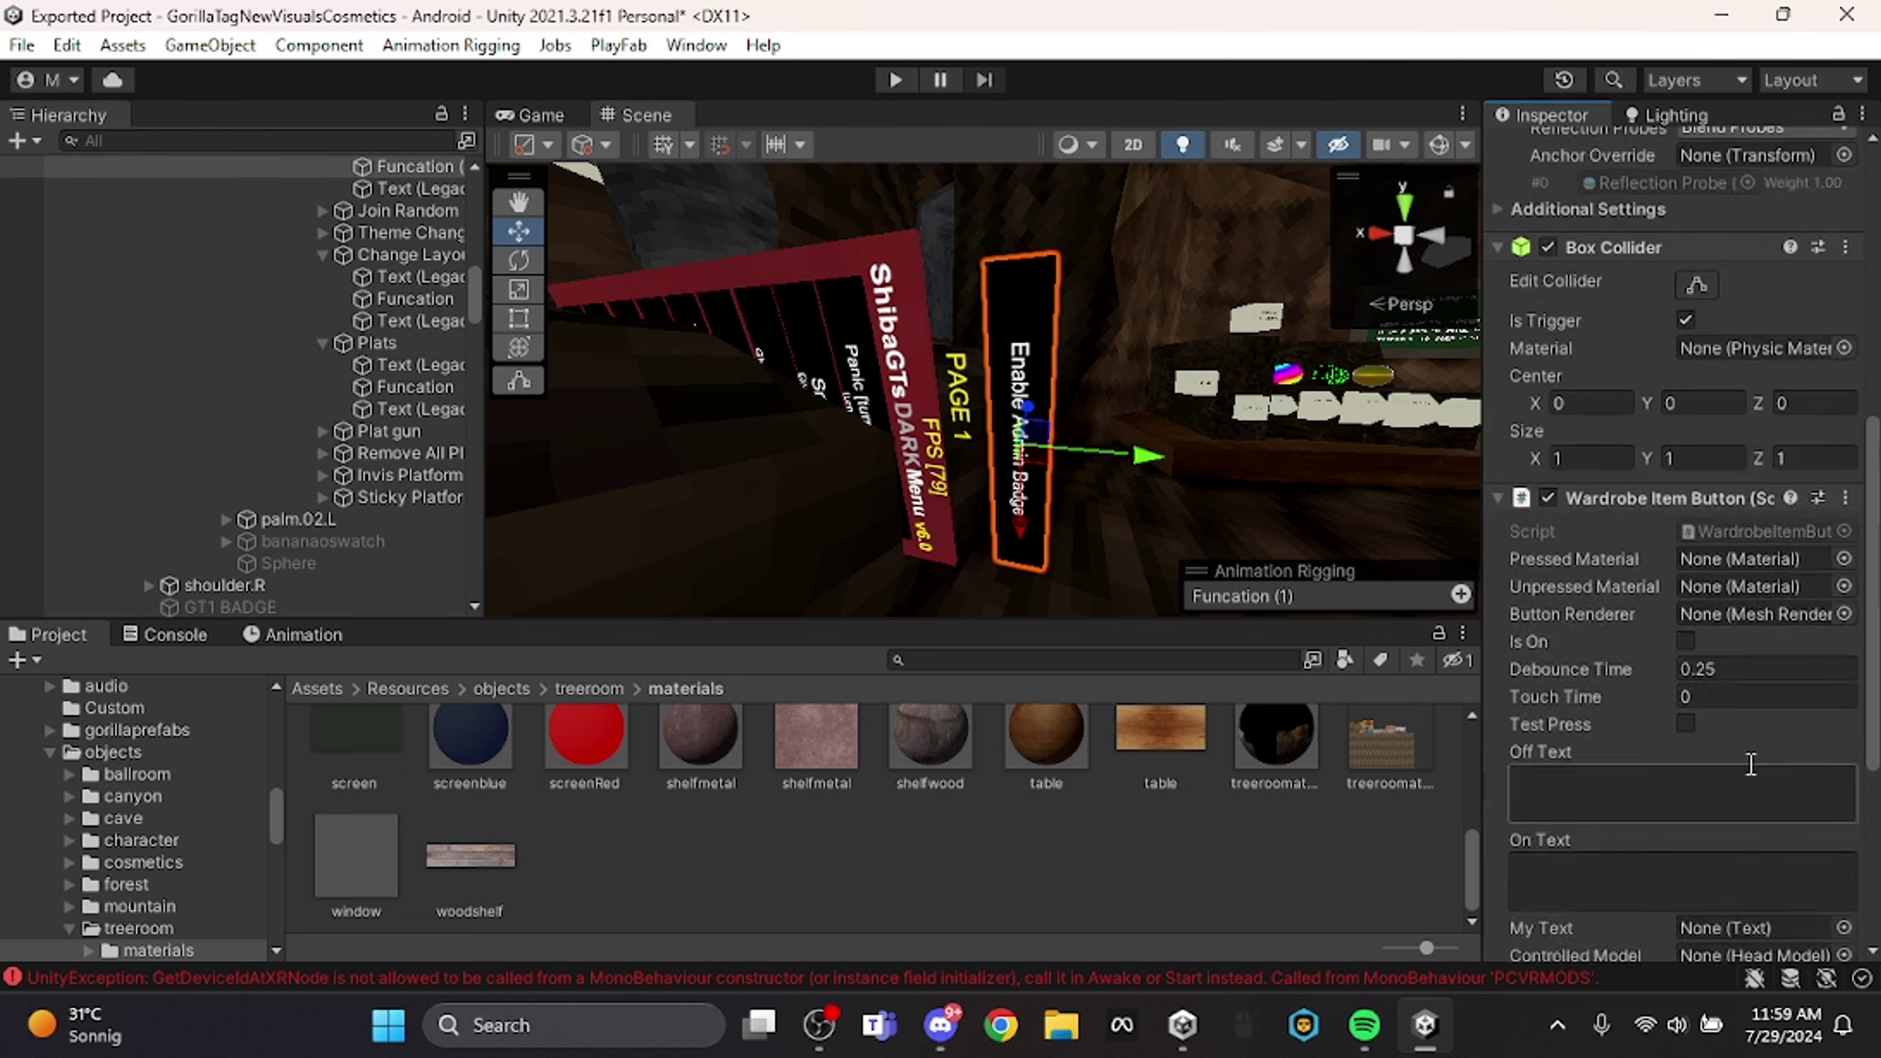
pyautogui.scroll(-5, 1751, 766)
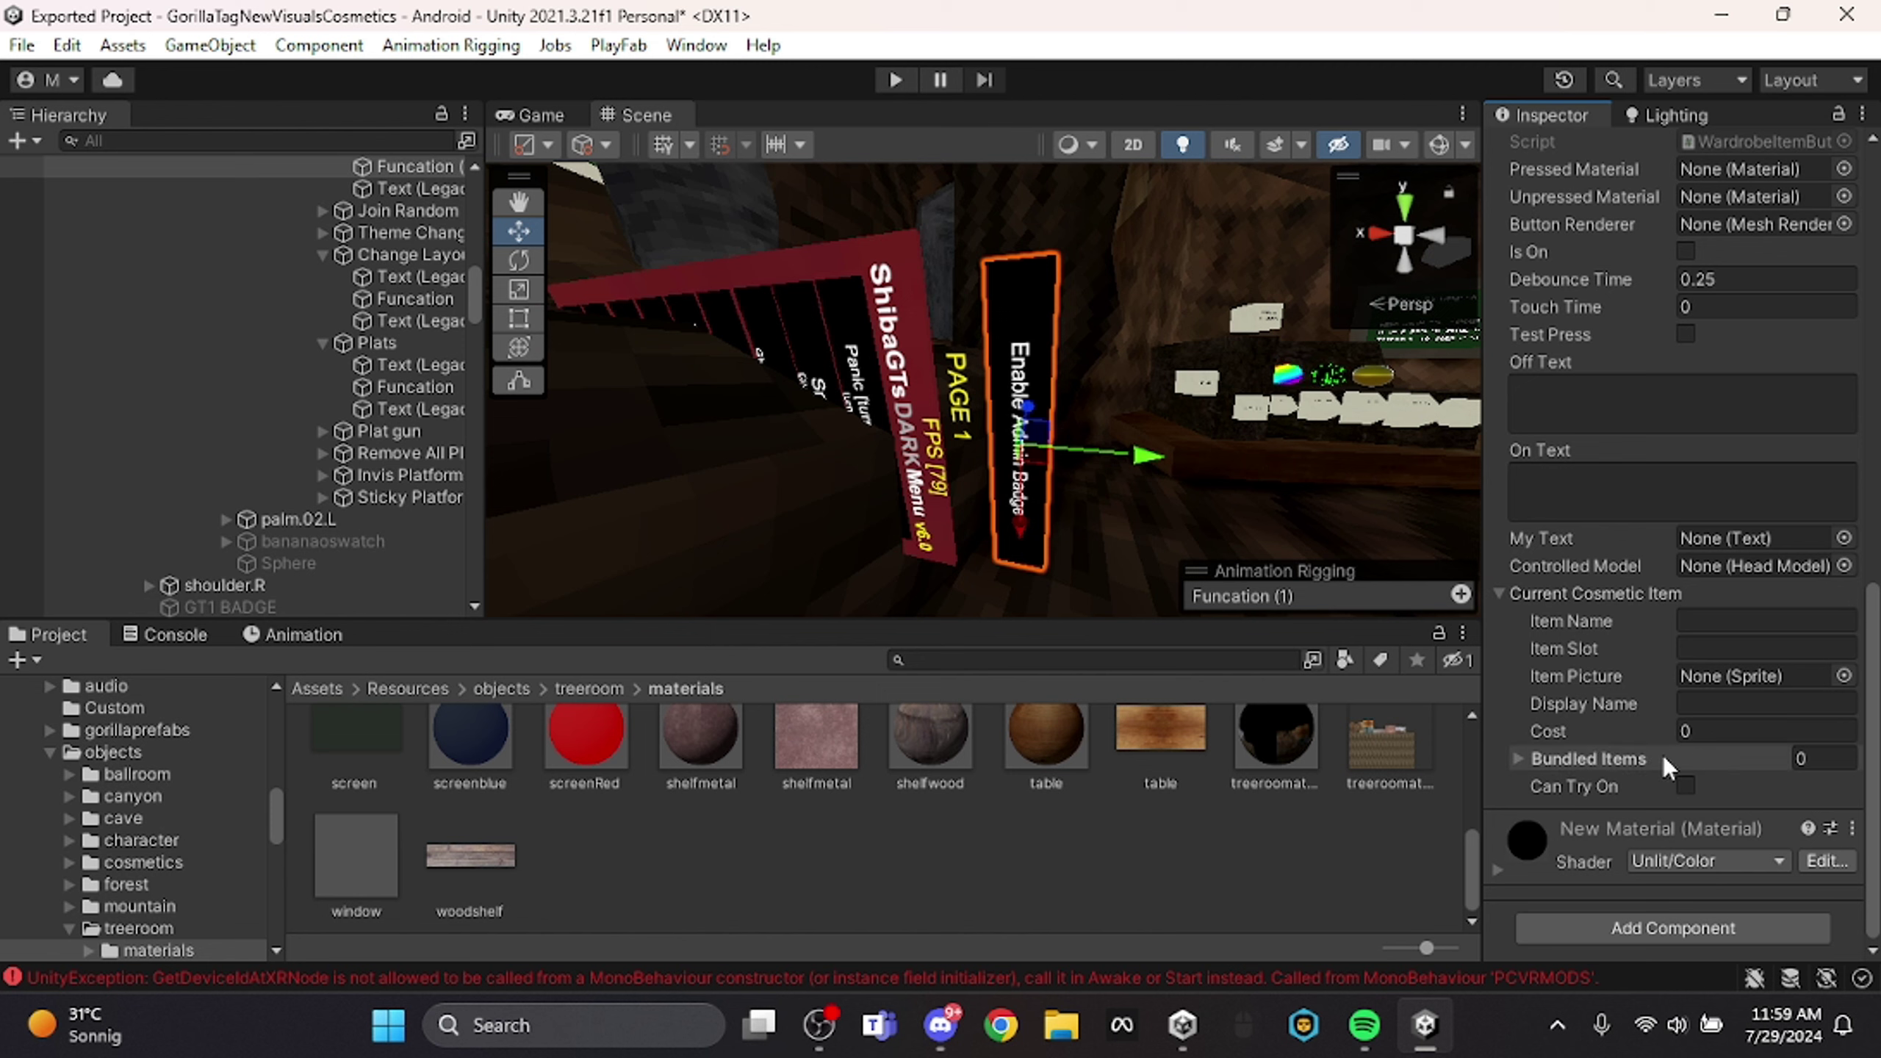
pyautogui.scroll(3, 1593, 445)
pyautogui.scroll(-3, 1731, 578)
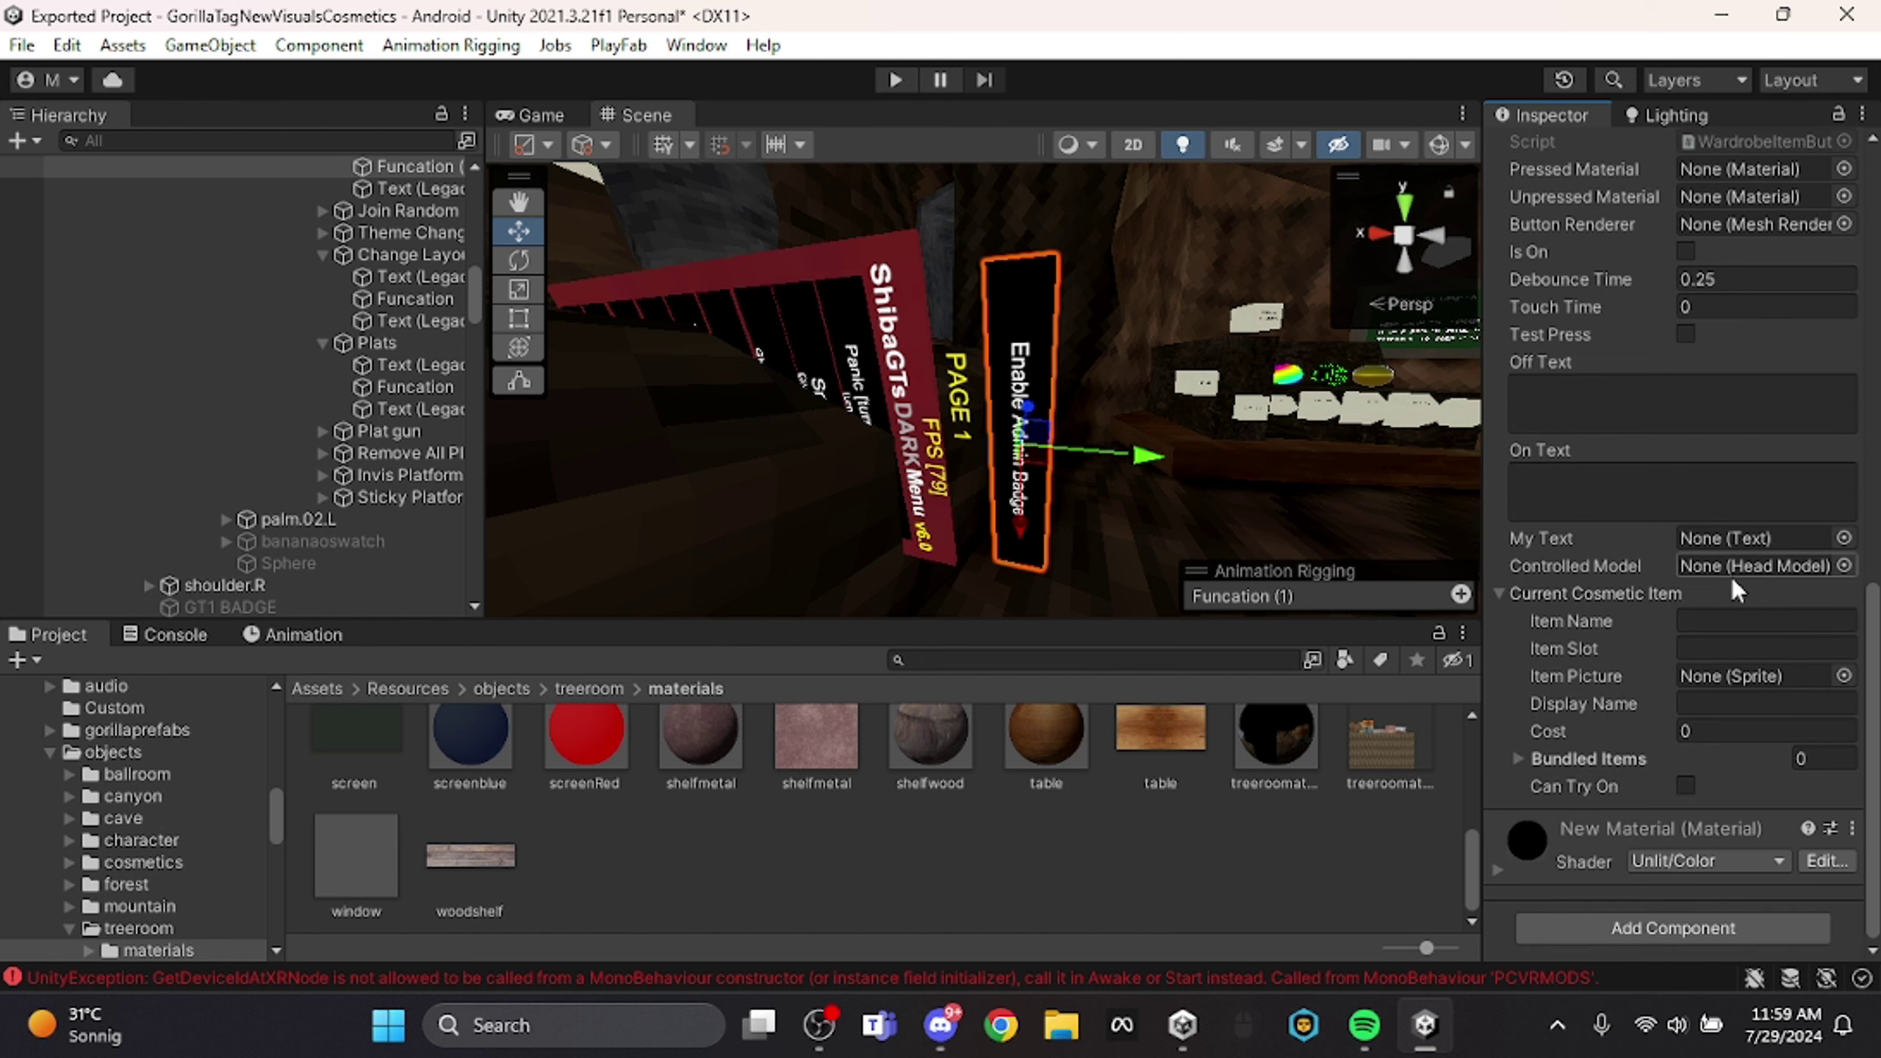
# Assign New Material as the Wardrobe Item Button's unpressed material and the red "pressed" material as its pressed material.
pyautogui.moveTo(1607, 847); pyautogui.dragTo(1778, 198)
pyautogui.scroll(4, 1849, 172)
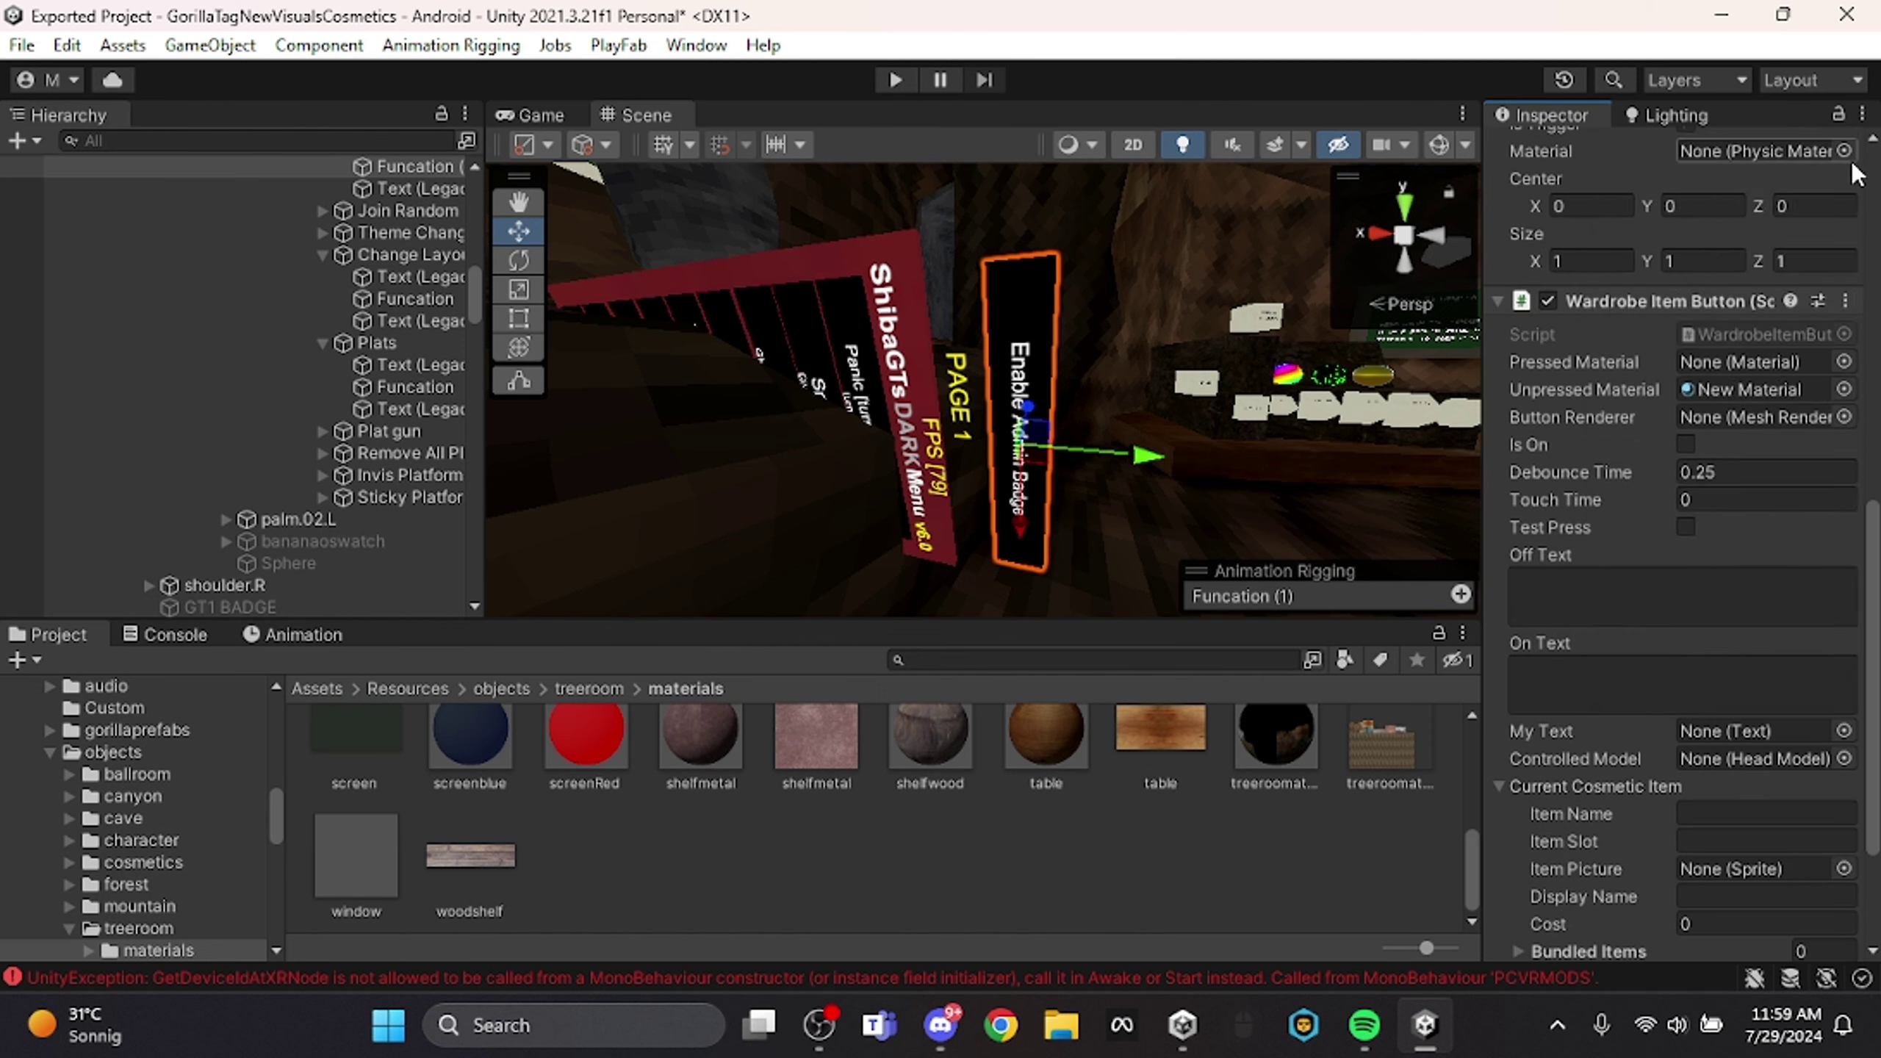
pyautogui.click(1845, 152)
pyautogui.click(1856, 140)
pyautogui.click(1845, 361)
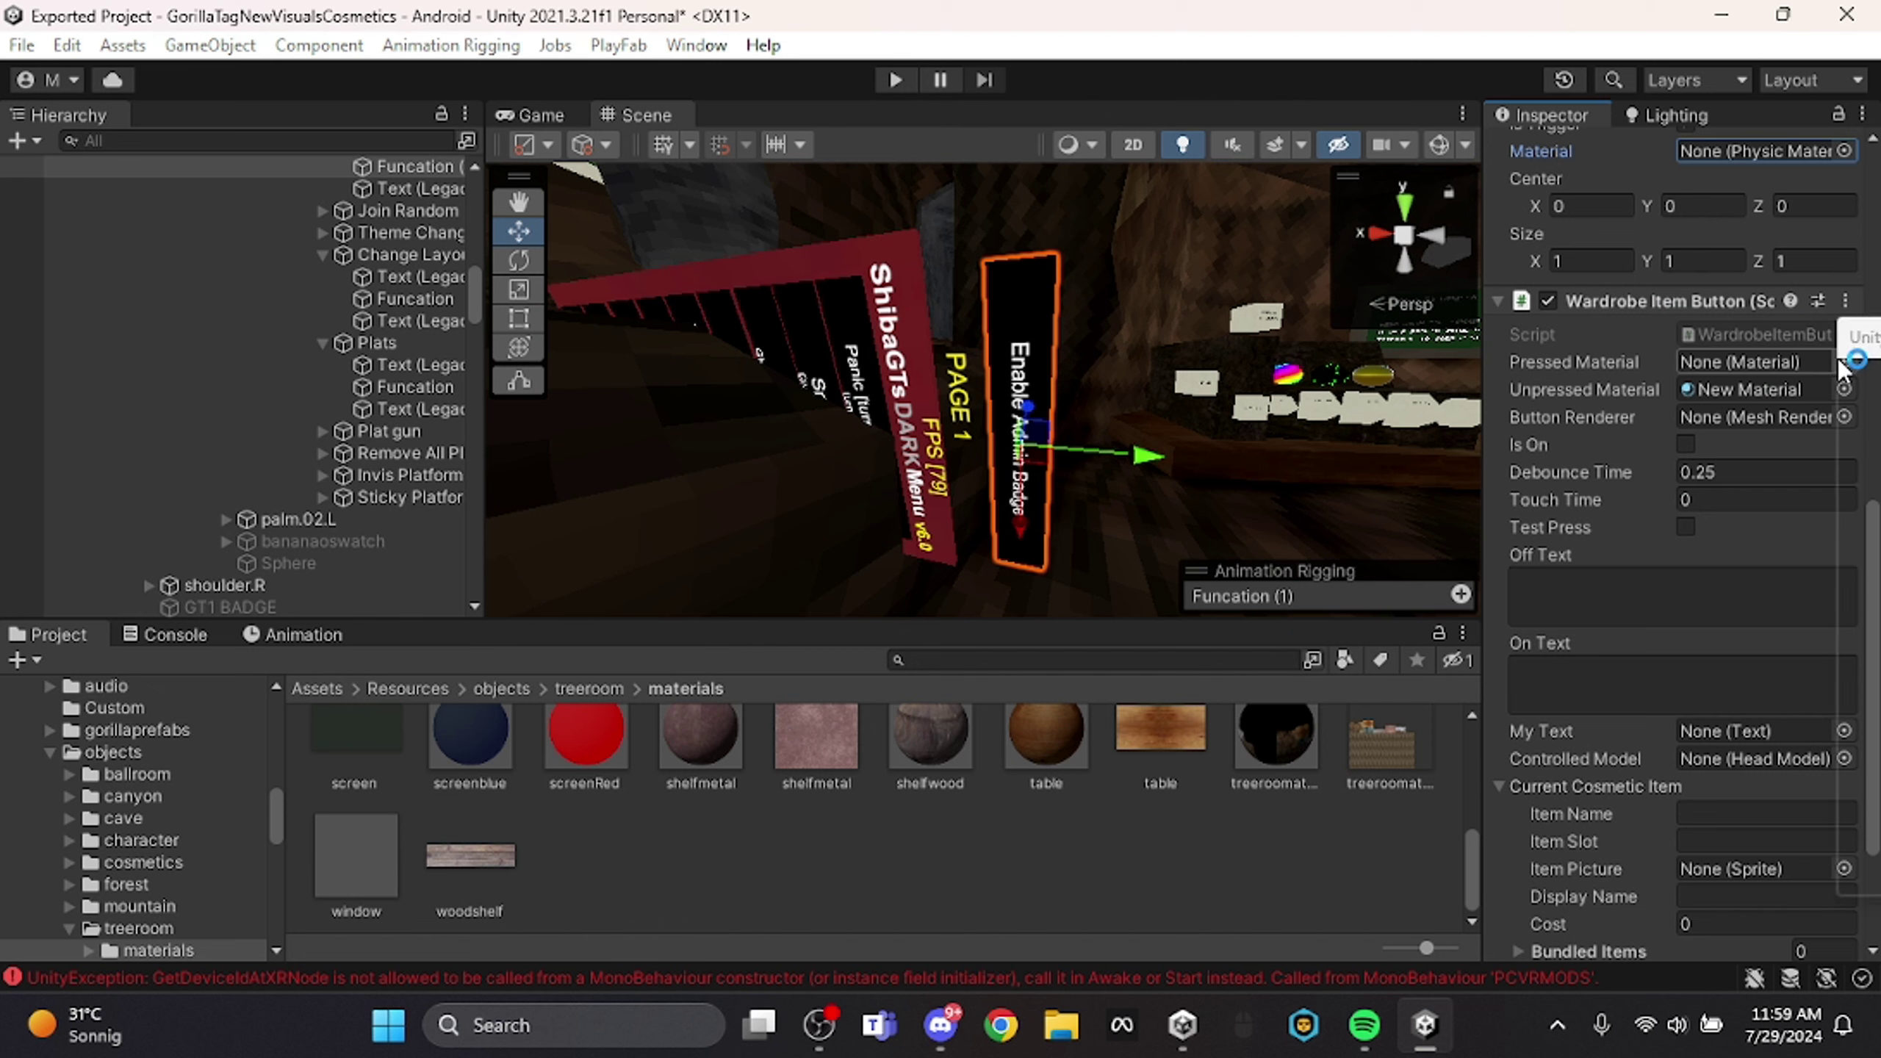
pyautogui.write('pressed')
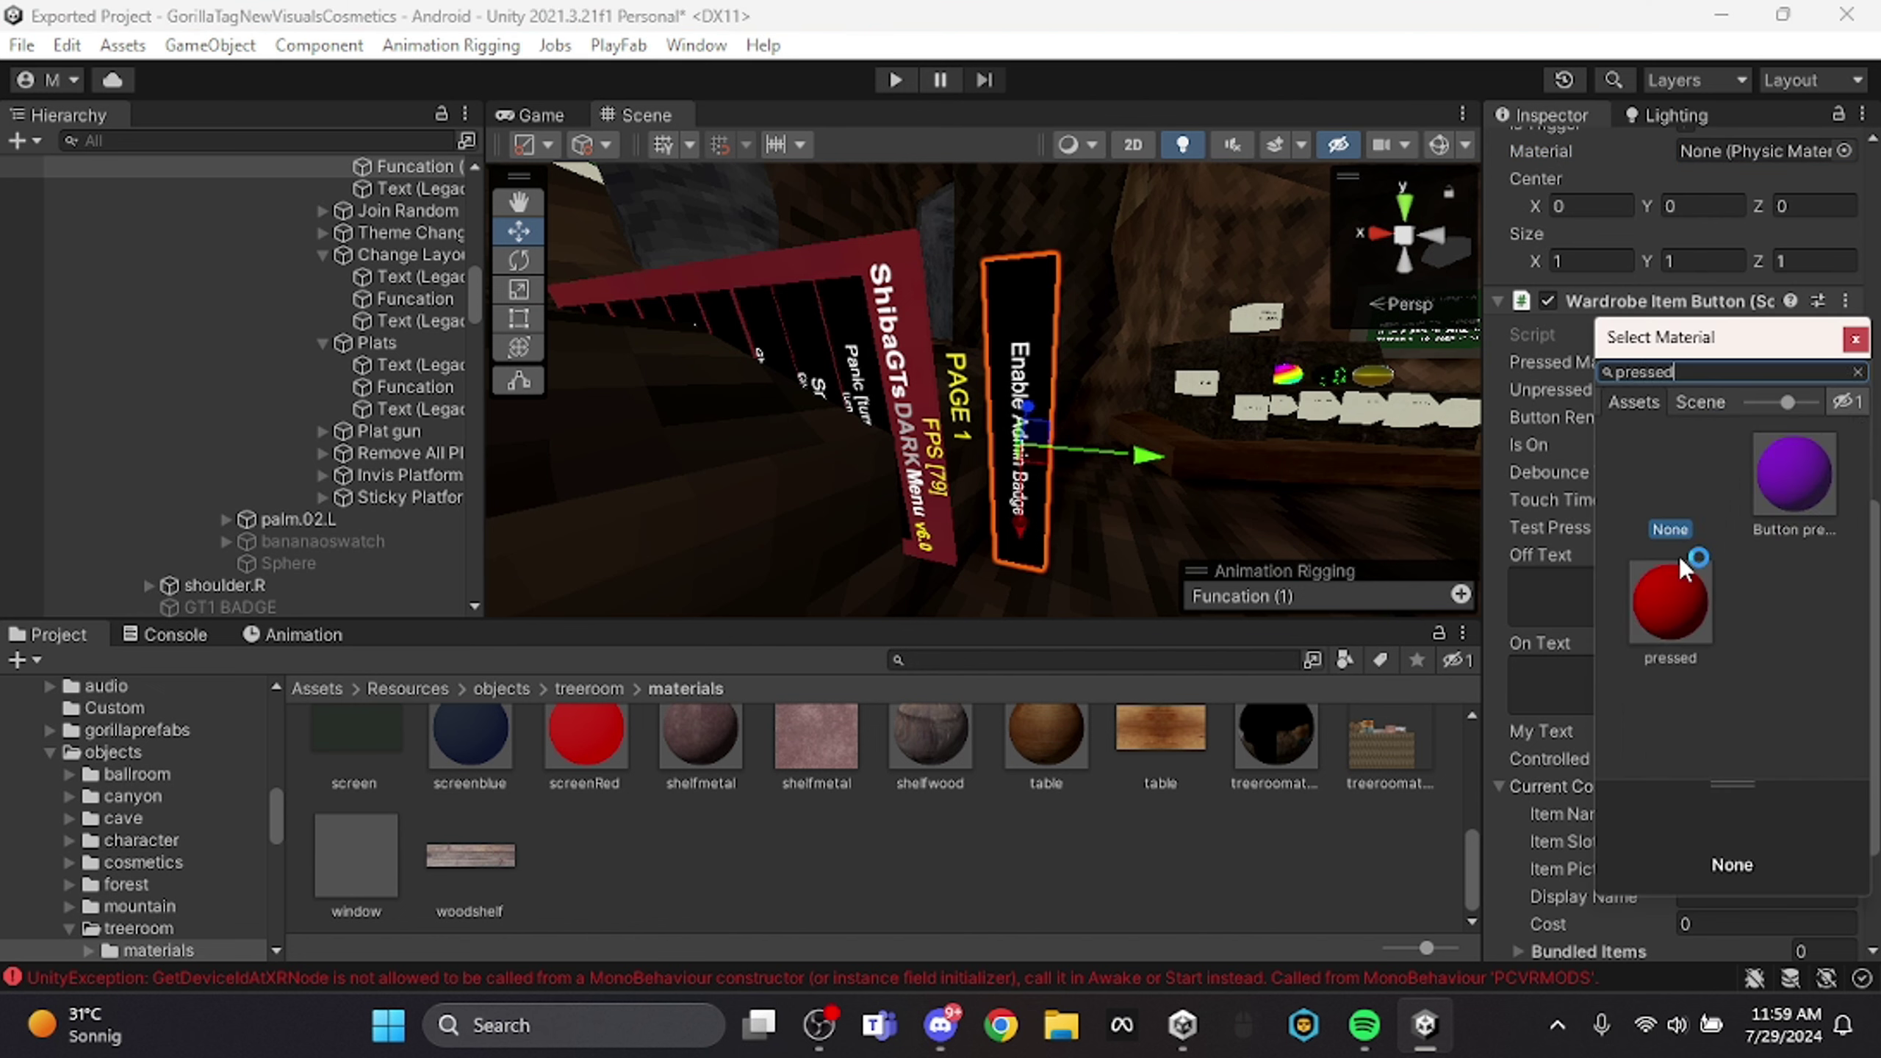
pyautogui.doubleClick(1681, 564)
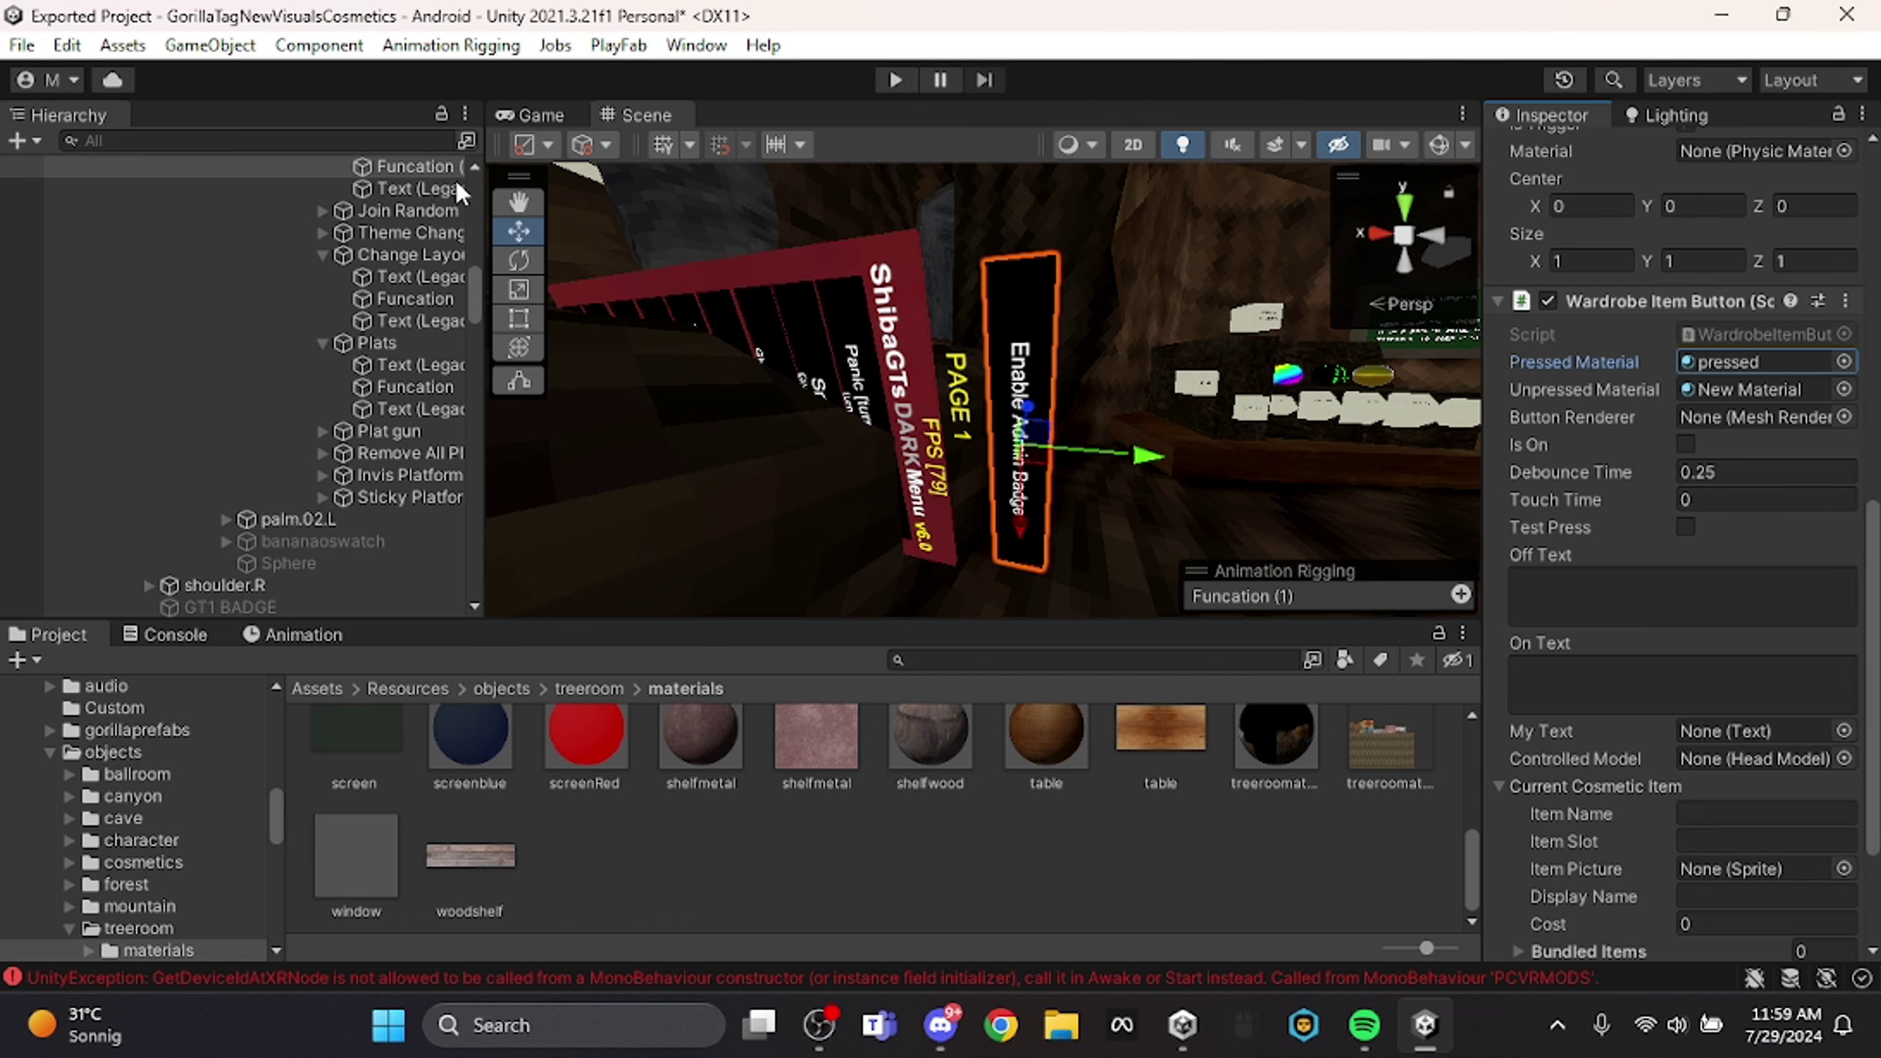